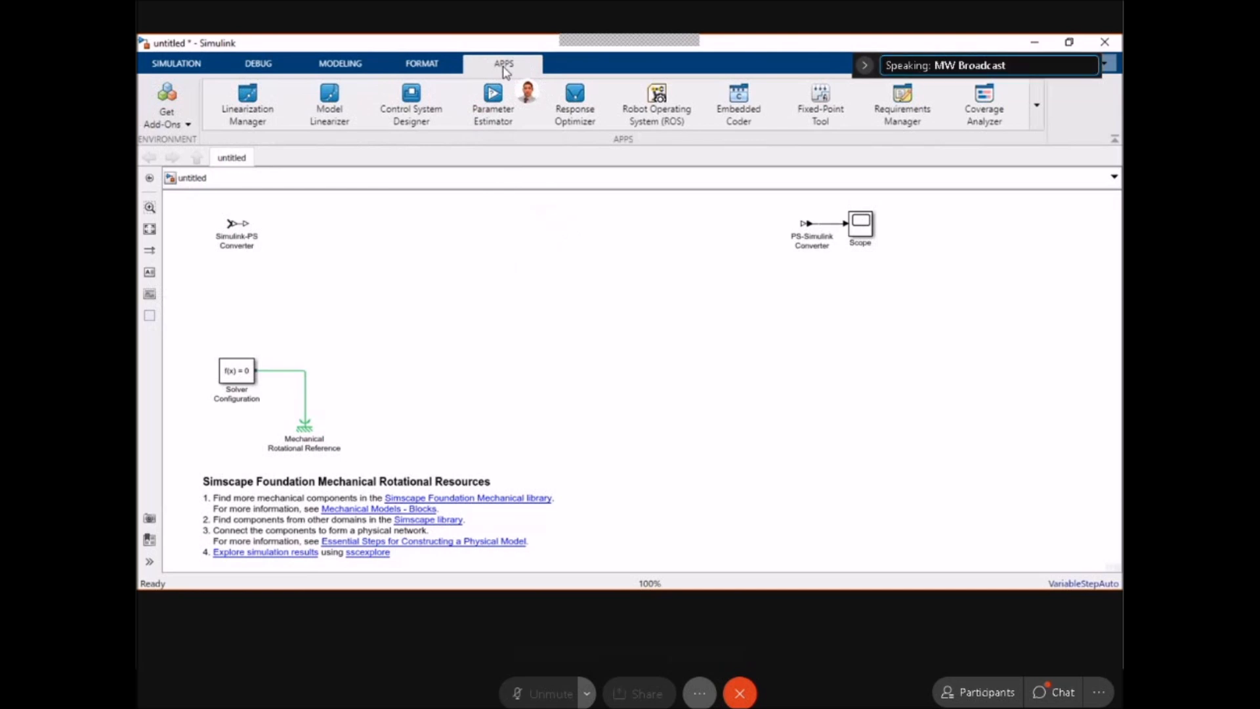
{"action": "left_click", "coordinate": [237, 371]}
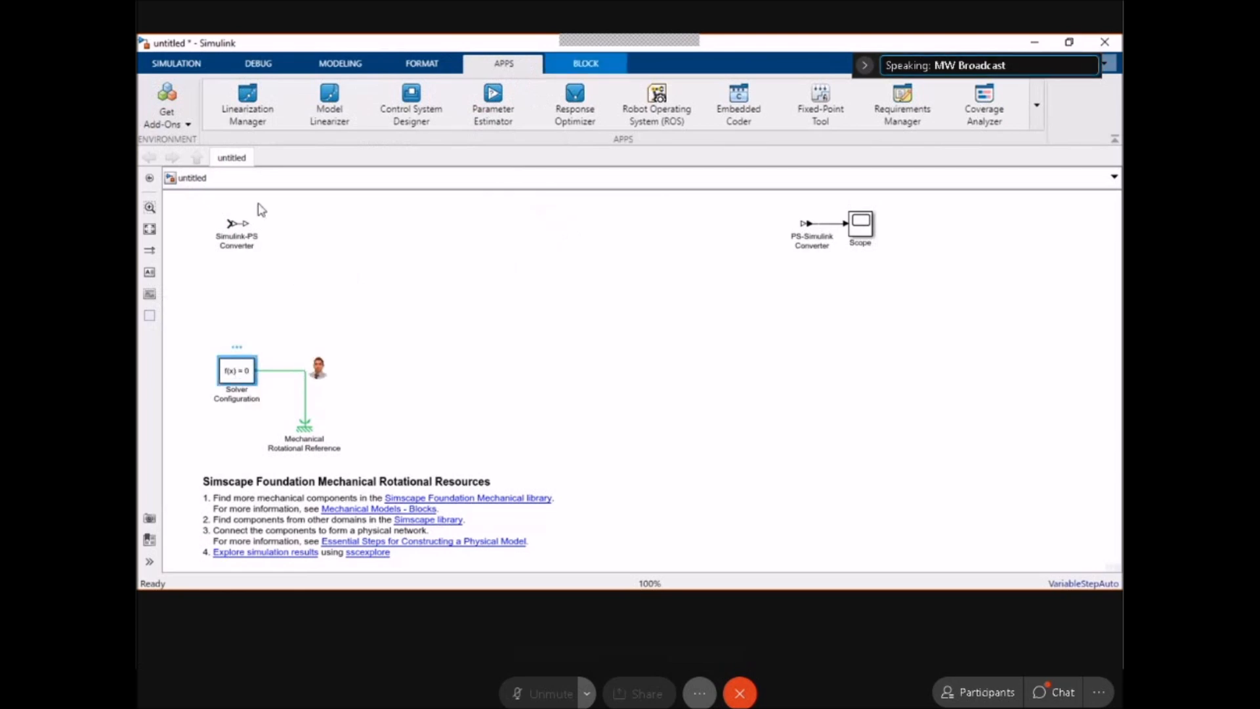
{"action": "left_click", "coordinate": [177, 64]}
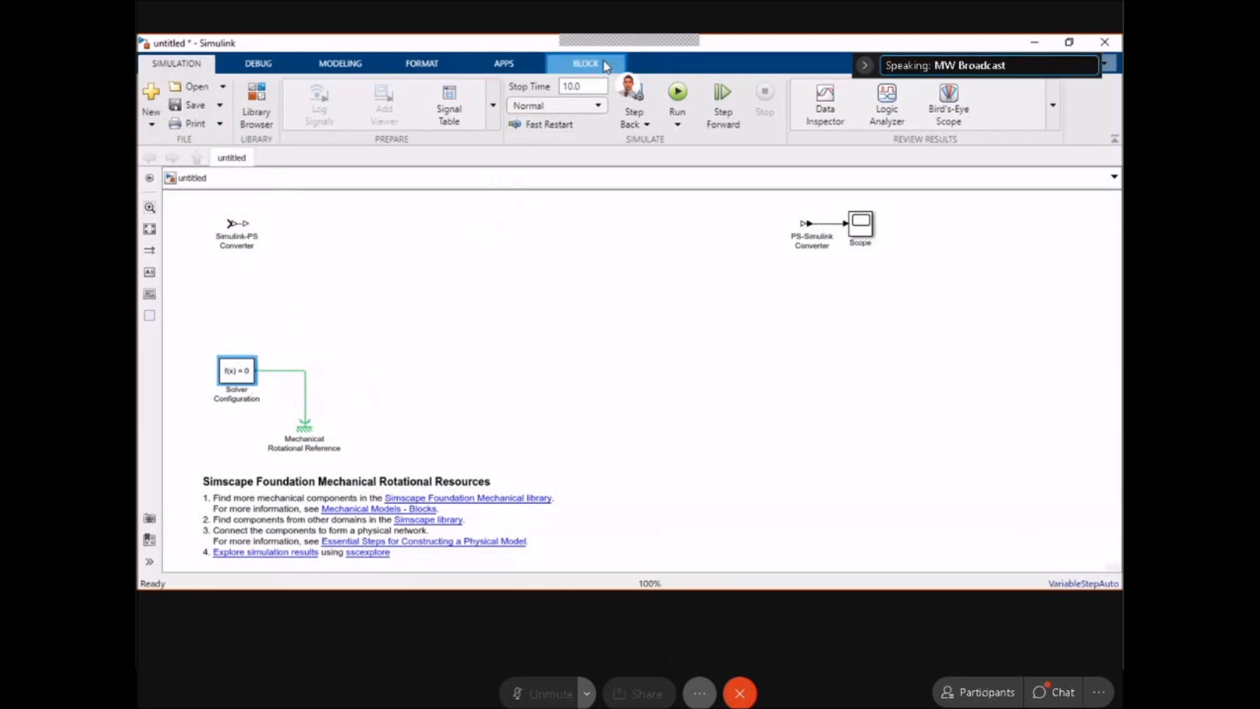
{"action": "left_click", "coordinate": [586, 64]}
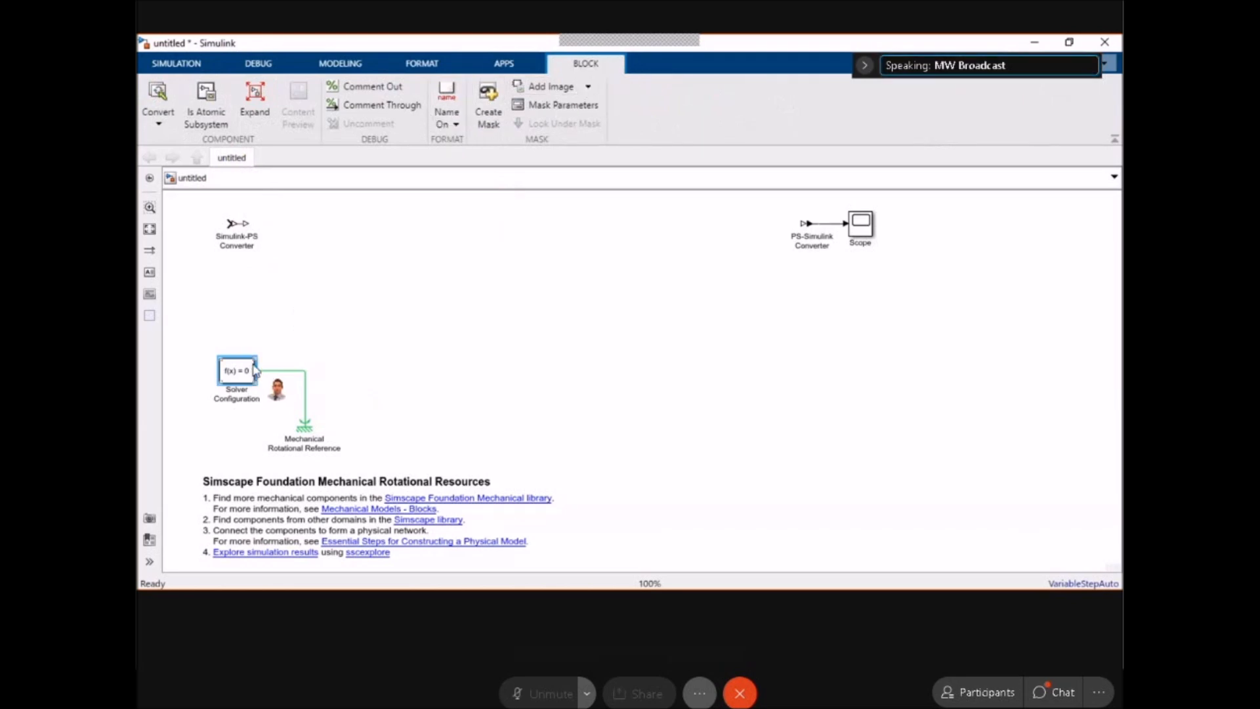
{"action": "left_click_drag", "start_coordinate": [200, 332], "coordinate": [384, 443]}
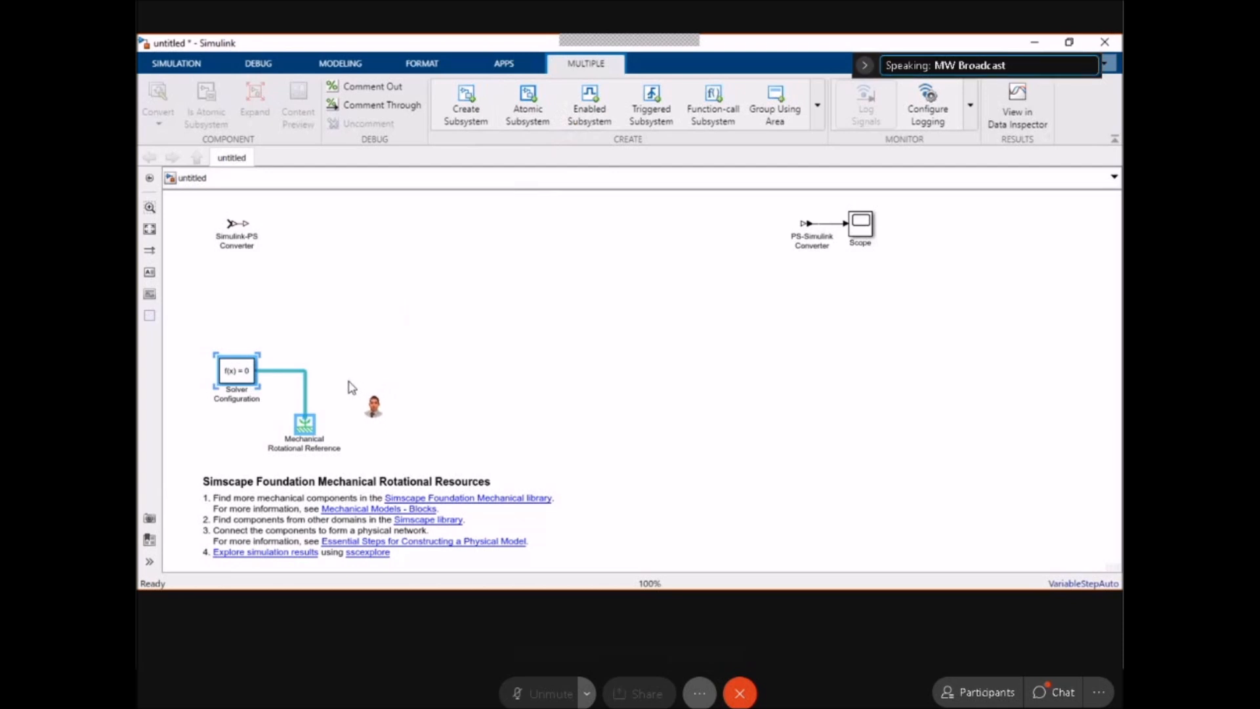
{"action": "left_click", "coordinate": [178, 64]}
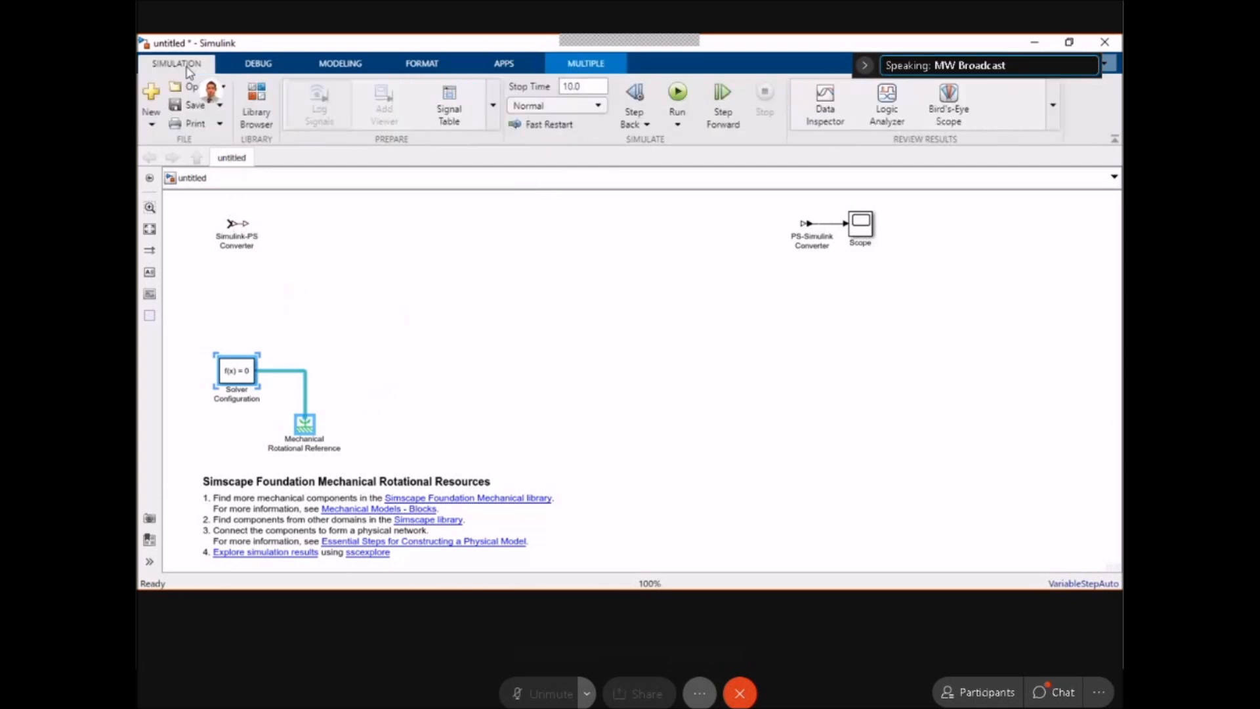
{"action": "left_click", "coordinate": [263, 110]}
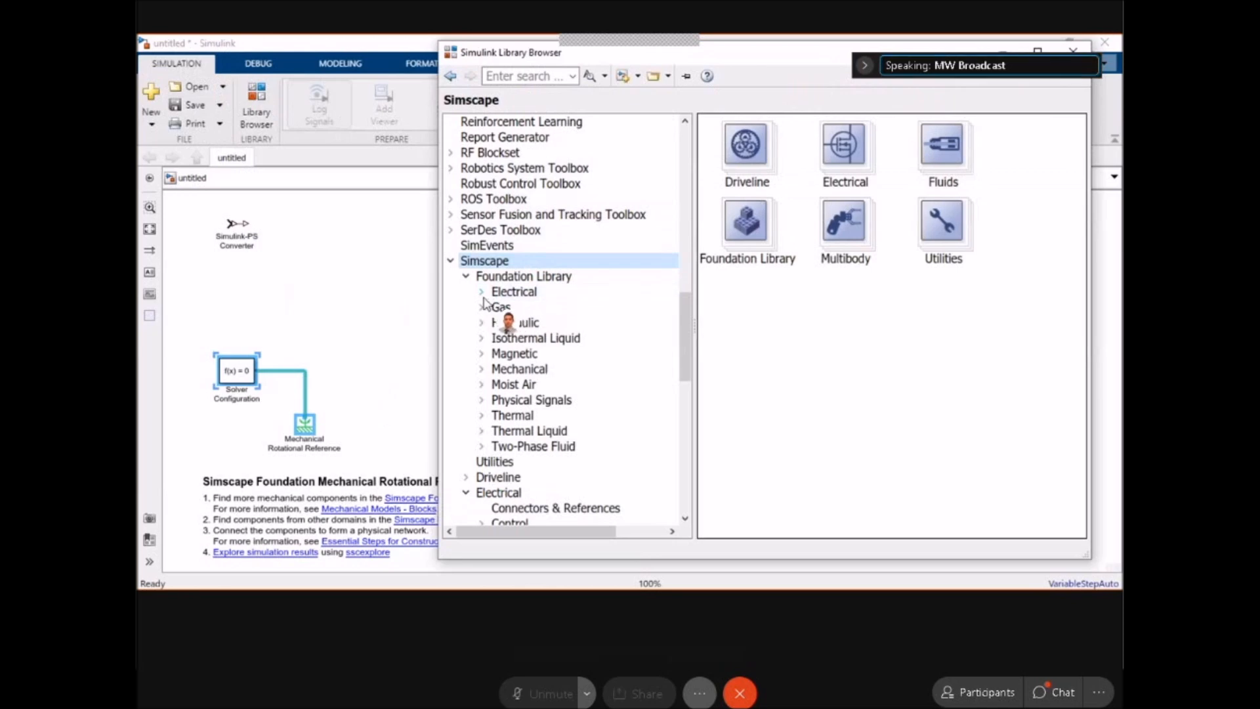
Insert the dcmotorcircuit picture into the empty model area below the Scope.
{"action": "left_click", "coordinate": [400, 300]}
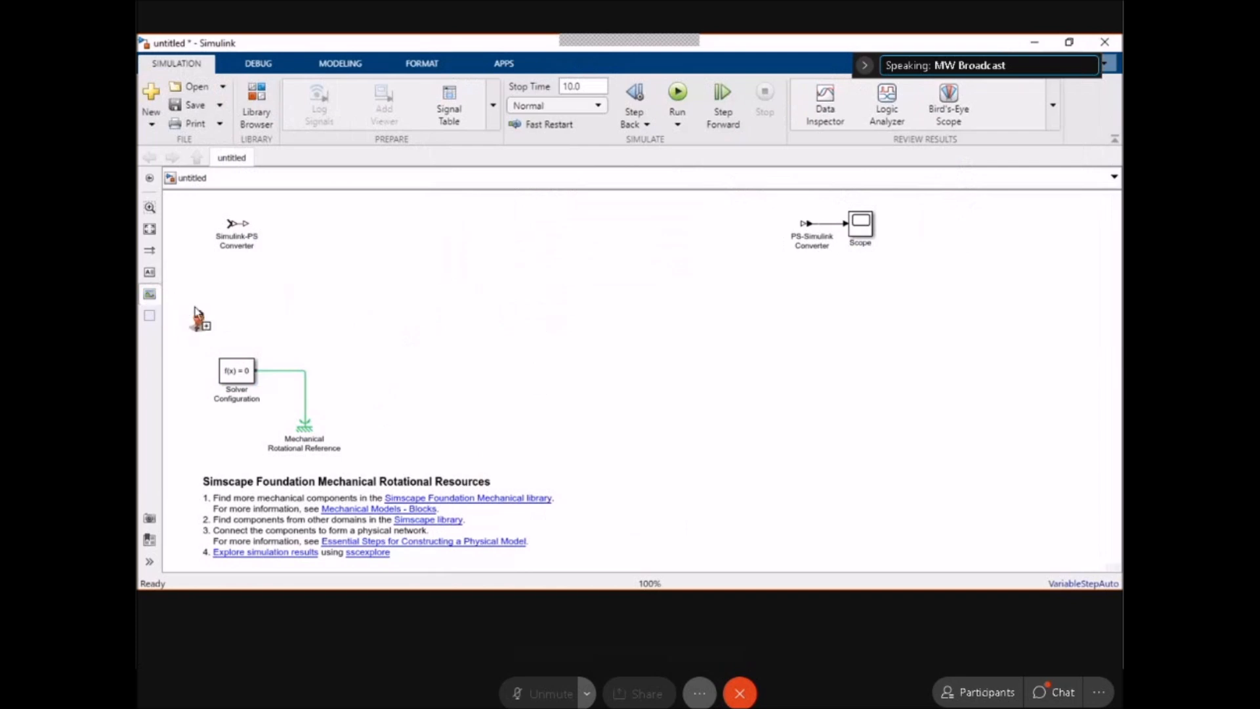
{"action": "left_click", "coordinate": [871, 420]}
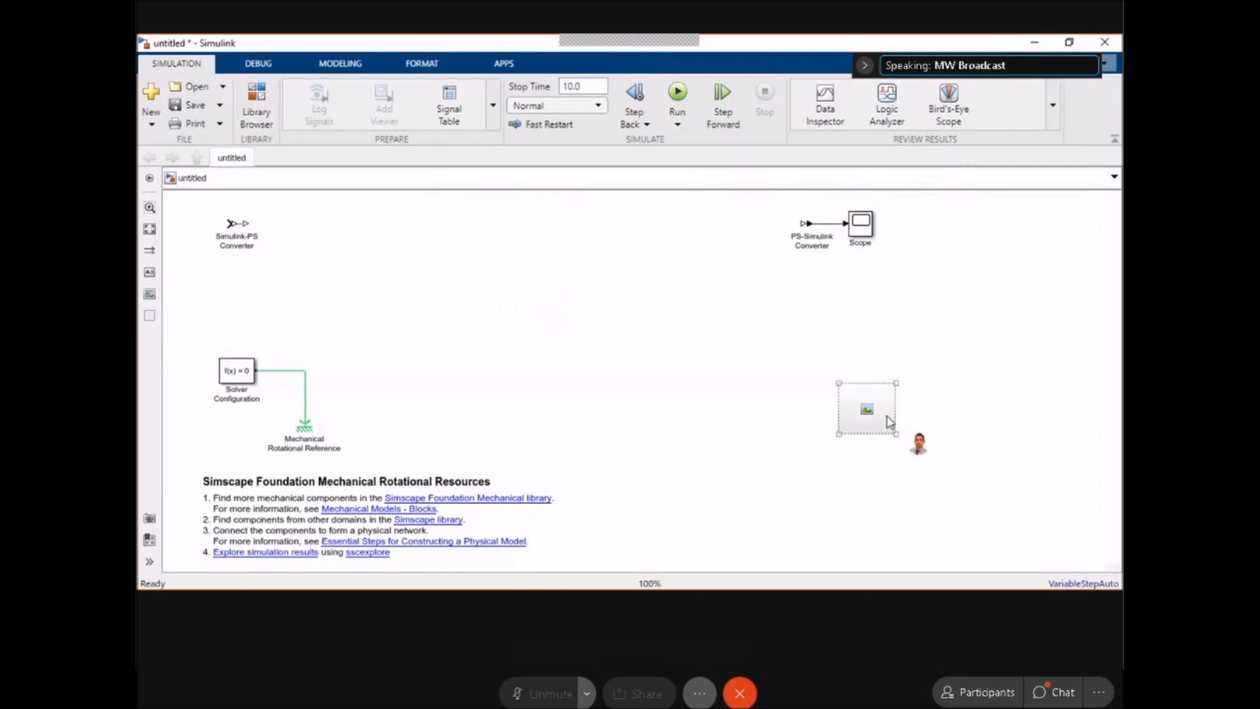
{"action": "double_click", "coordinate": [860, 420]}
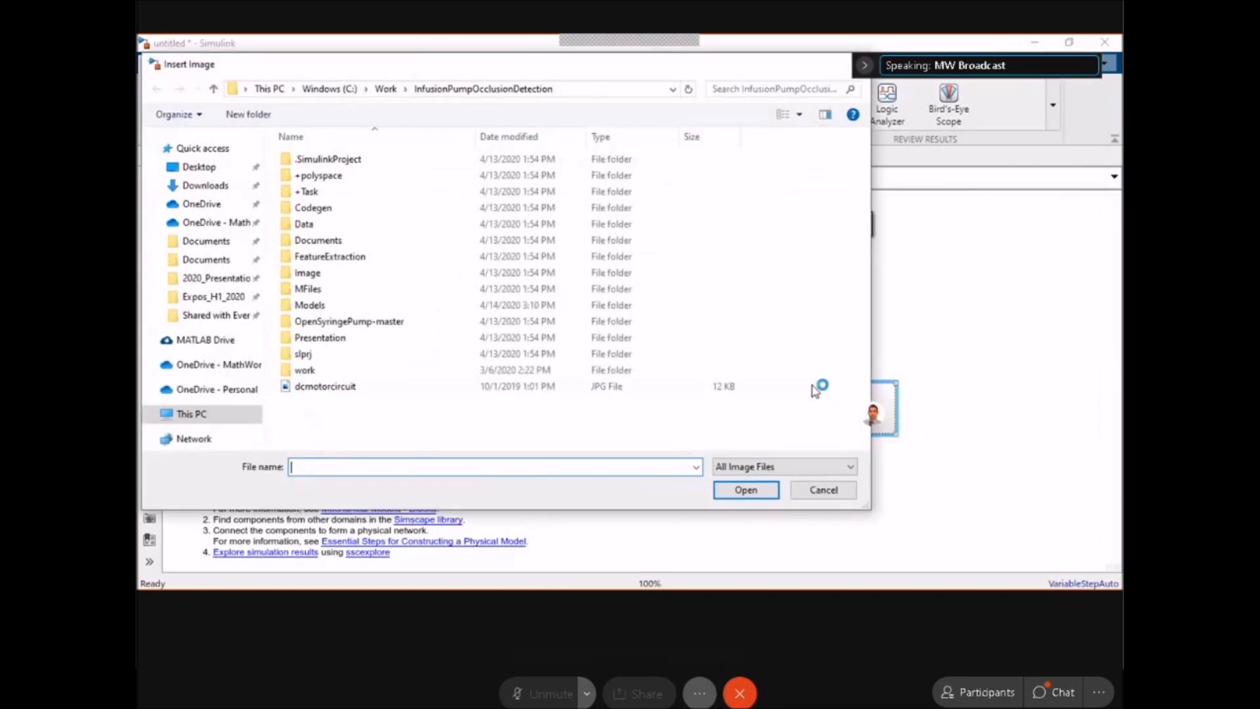
{"action": "double_click", "coordinate": [325, 387]}
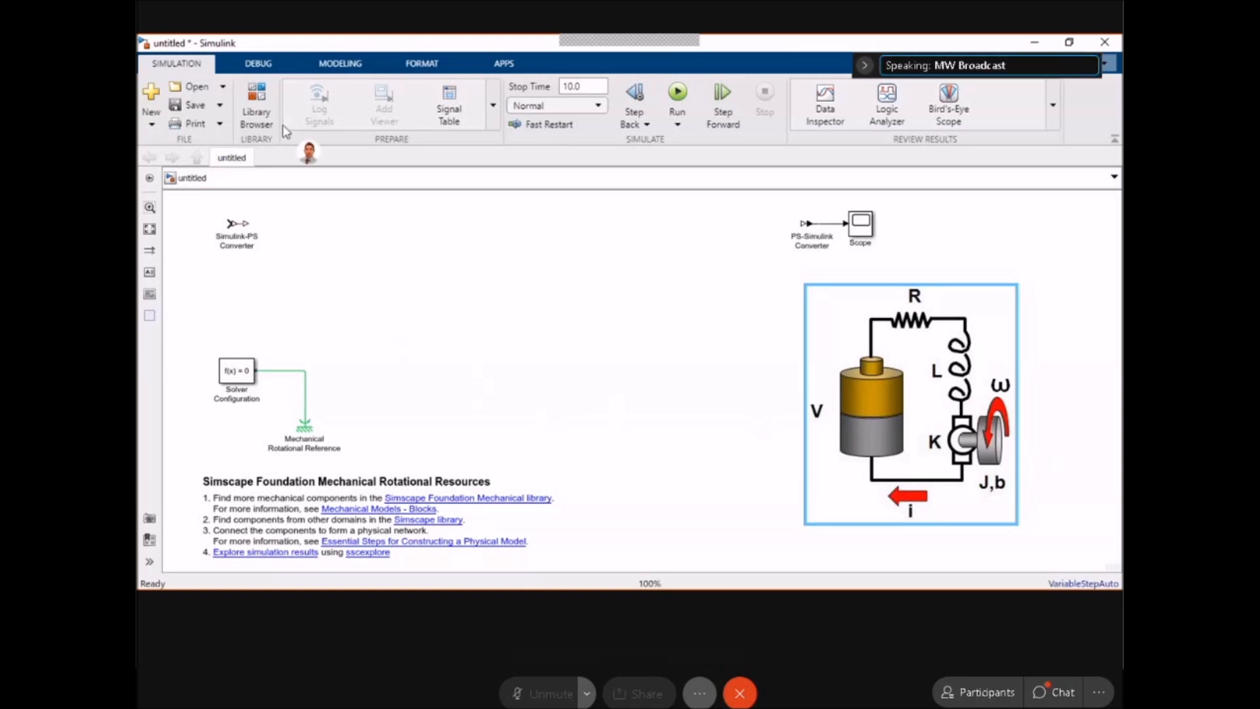
Add a Controlled Voltage Source from the Foundation Library's Electrical Sources beside the Simulink-PS Converter and rotate it 90 degrees clockwise.
{"action": "left_click", "coordinate": [258, 113]}
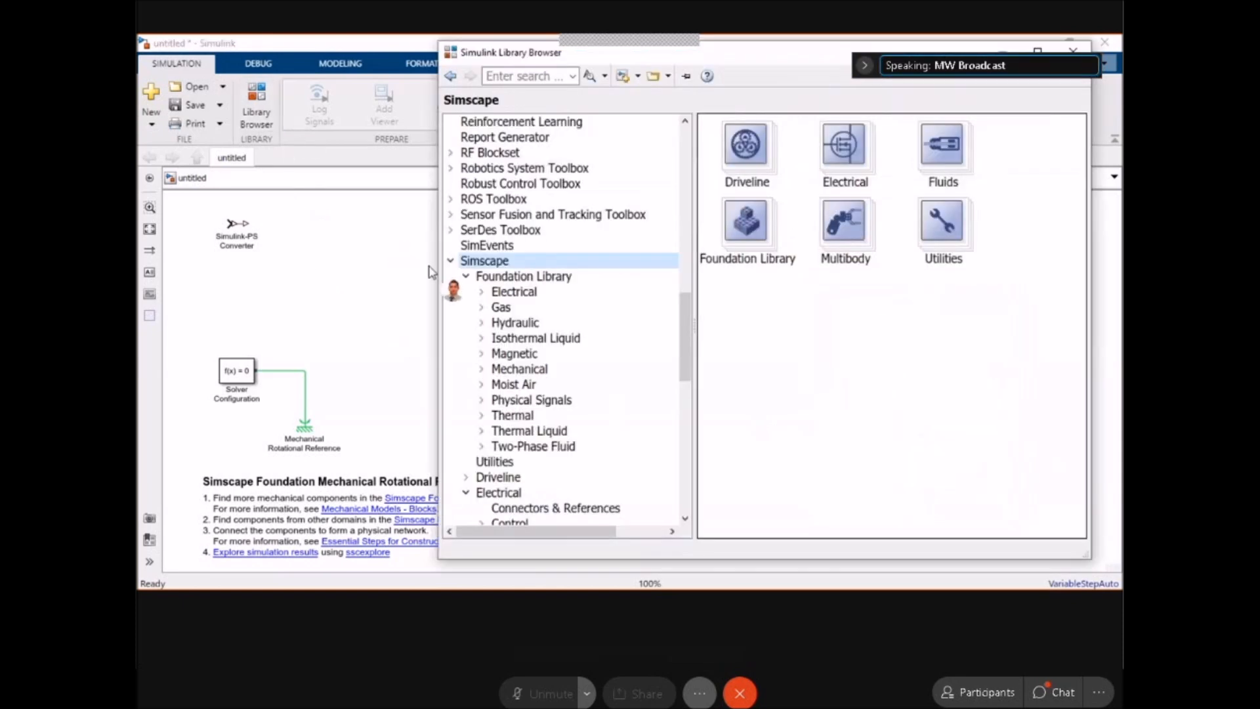
{"action": "double_click", "coordinate": [510, 294]}
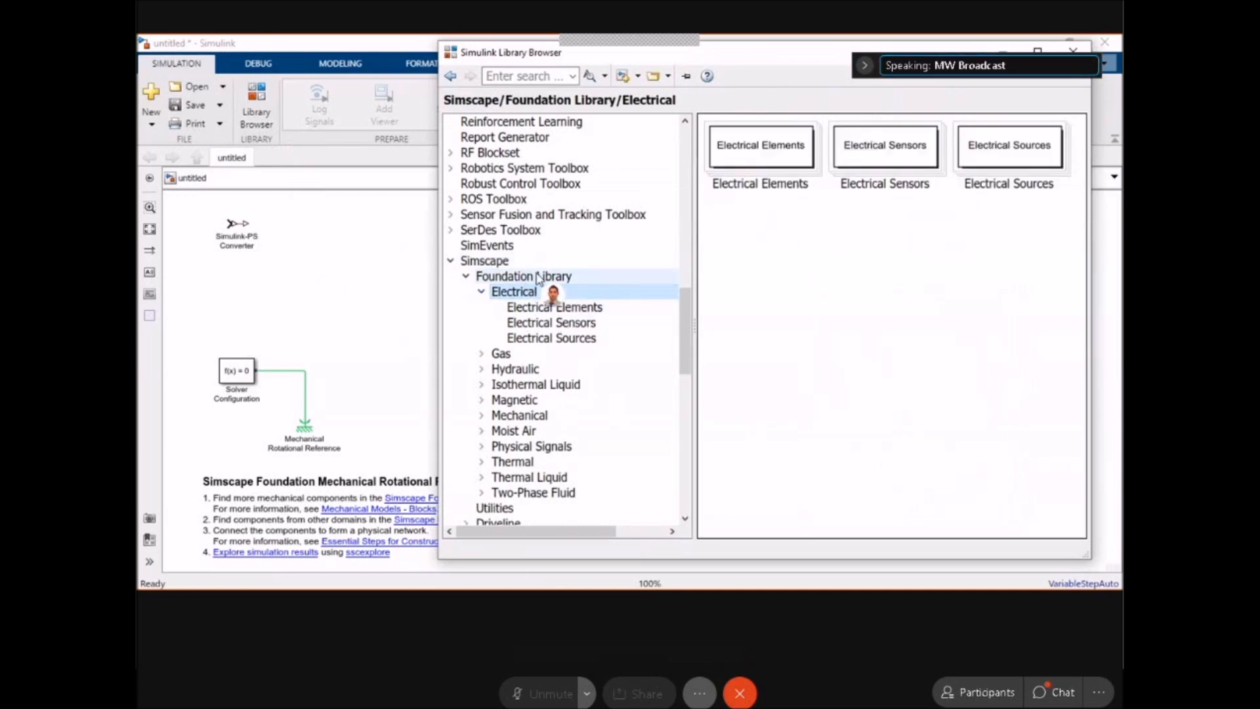
{"action": "left_click", "coordinate": [608, 341]}
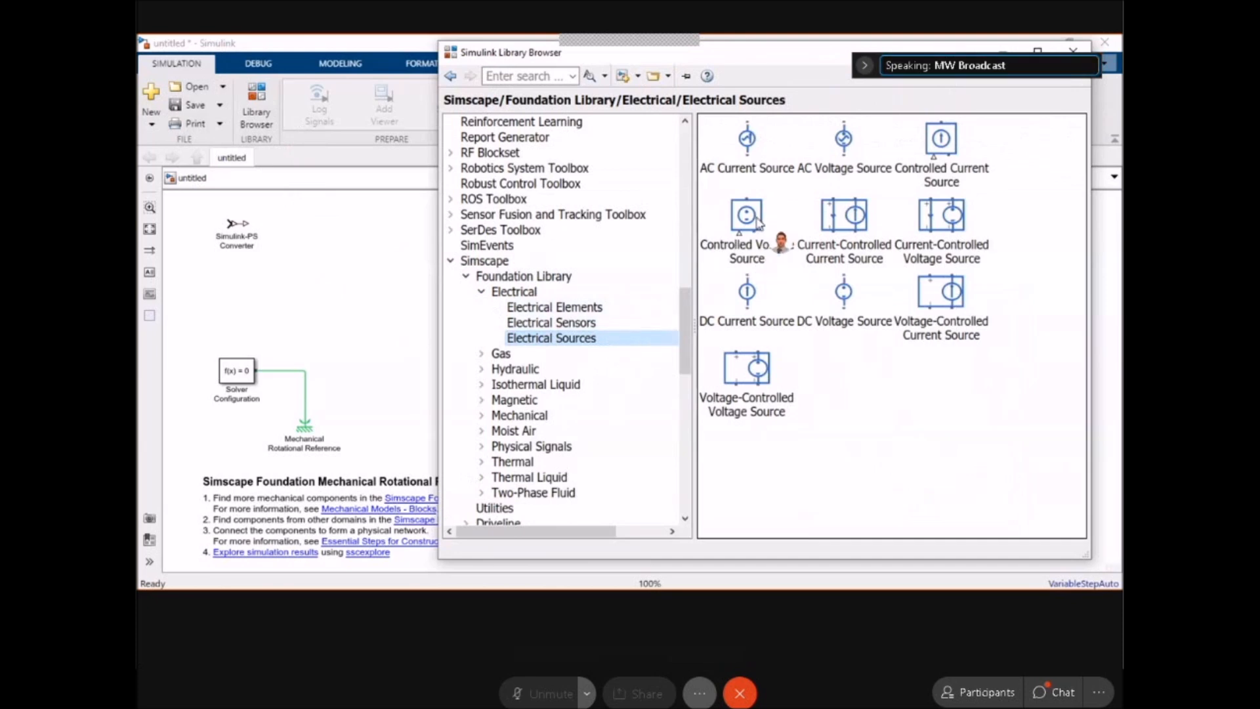
{"action": "left_click_drag", "start_coordinate": [756, 223], "coordinate": [345, 259]}
{"action": "key", "text": "ctrl+r"}
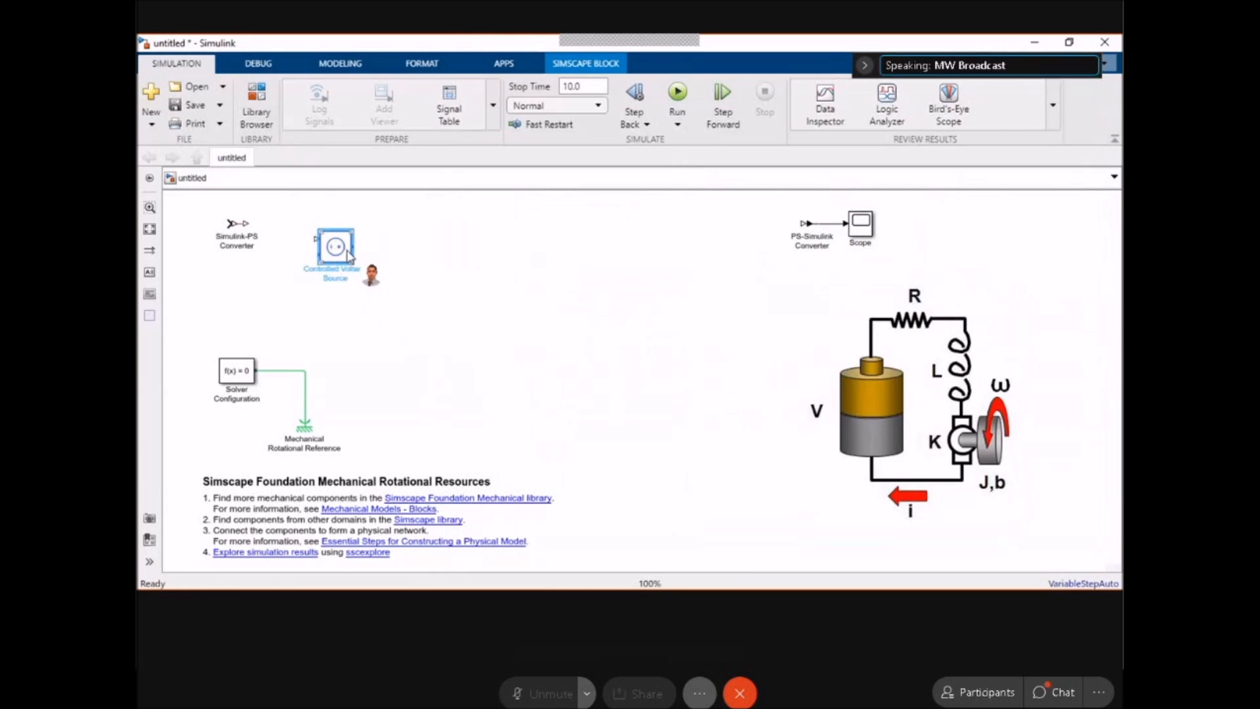
Rotate the Controlled Voltage Source through four successive 90-degree turns.
{"action": "left_click", "coordinate": [426, 63]}
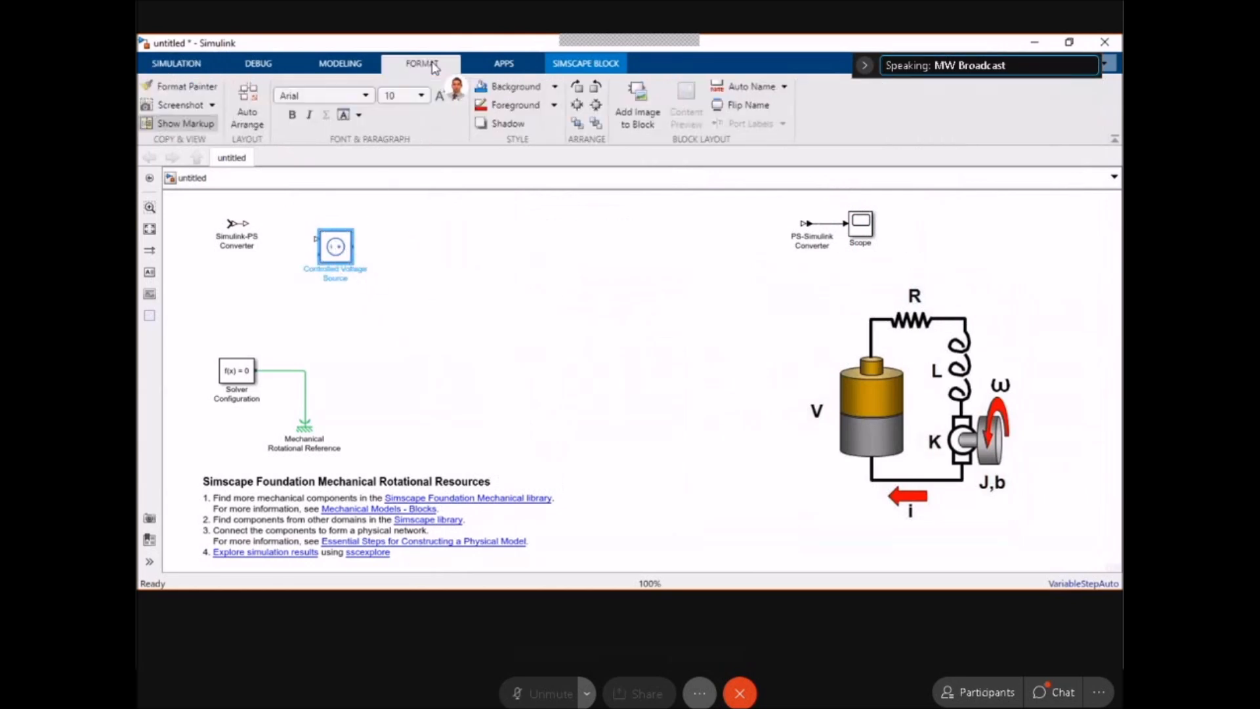
{"action": "left_click", "coordinate": [581, 90]}
{"action": "left_click", "coordinate": [582, 91]}
{"action": "left_click", "coordinate": [582, 91]}
{"action": "left_click", "coordinate": [582, 91]}
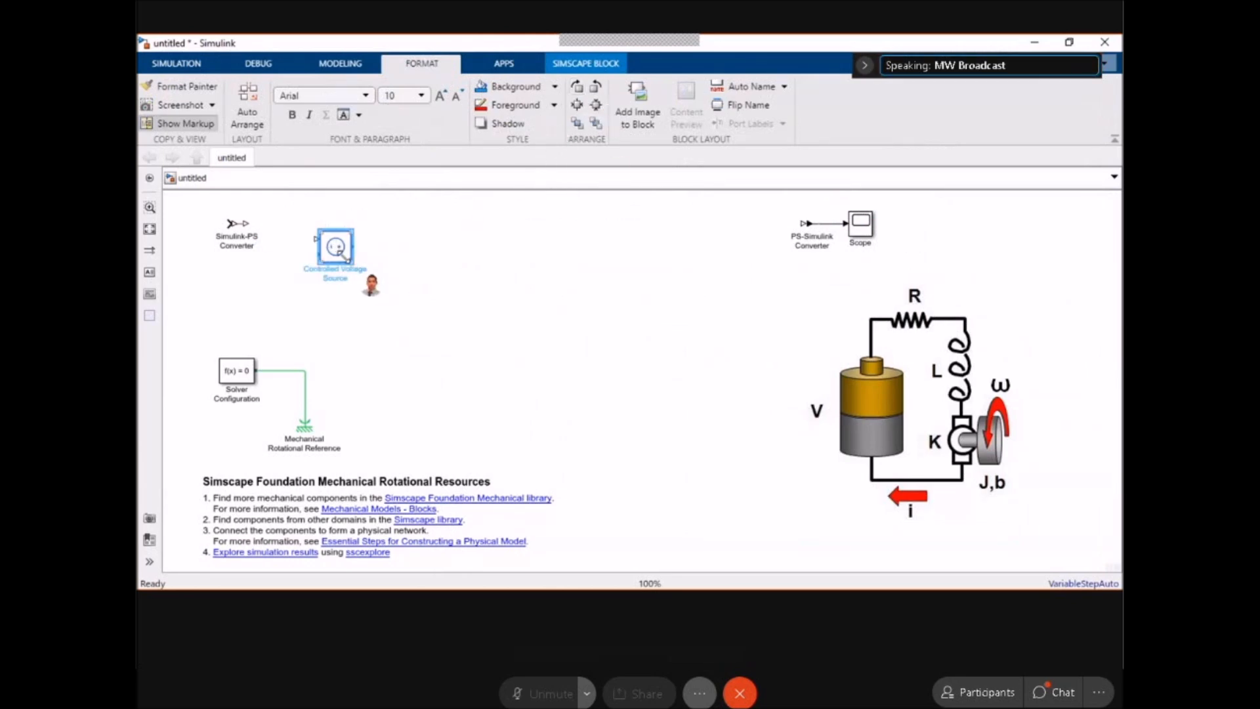
Align the Controlled Voltage Source with the Simulink-PS Converter and connect its signal input to the converter's output.
{"action": "left_click_drag", "start_coordinate": [335, 254], "coordinate": [328, 240]}
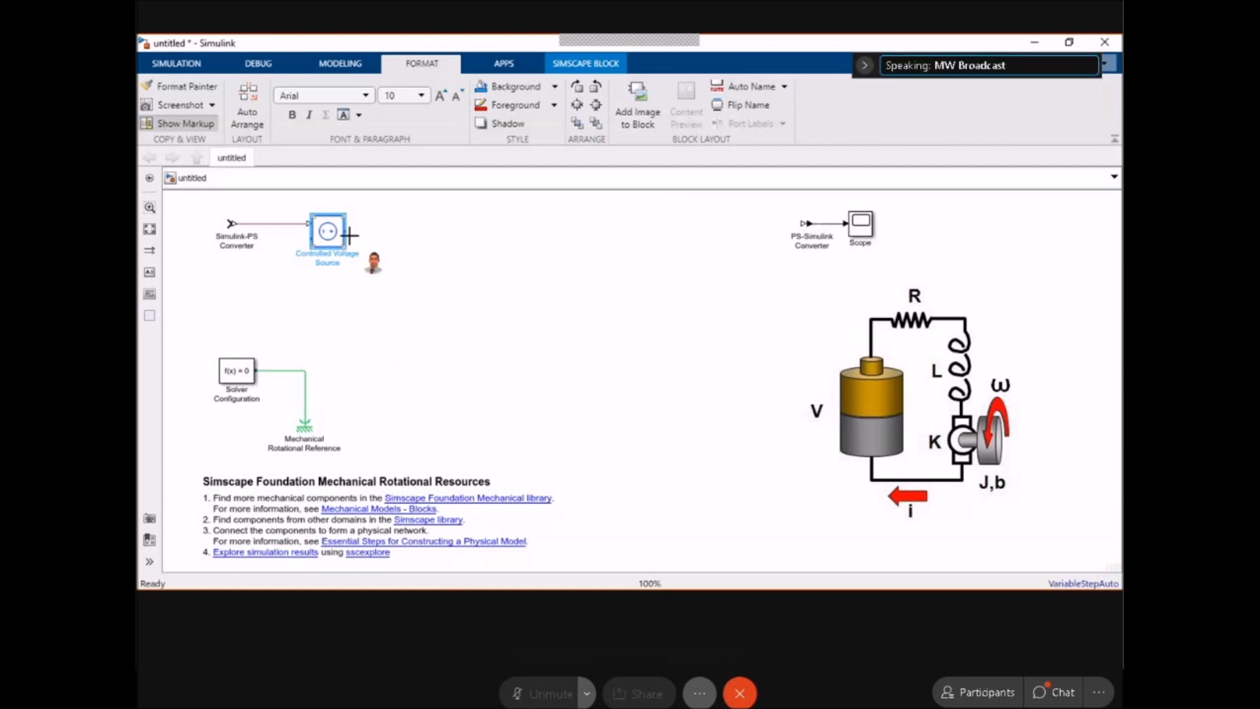
Add a DC Motor from Simscape Electrical's Brushed Motors library and wire its positive terminal to the Controlled Voltage Source.
{"action": "key", "text": "alt+Tab"}
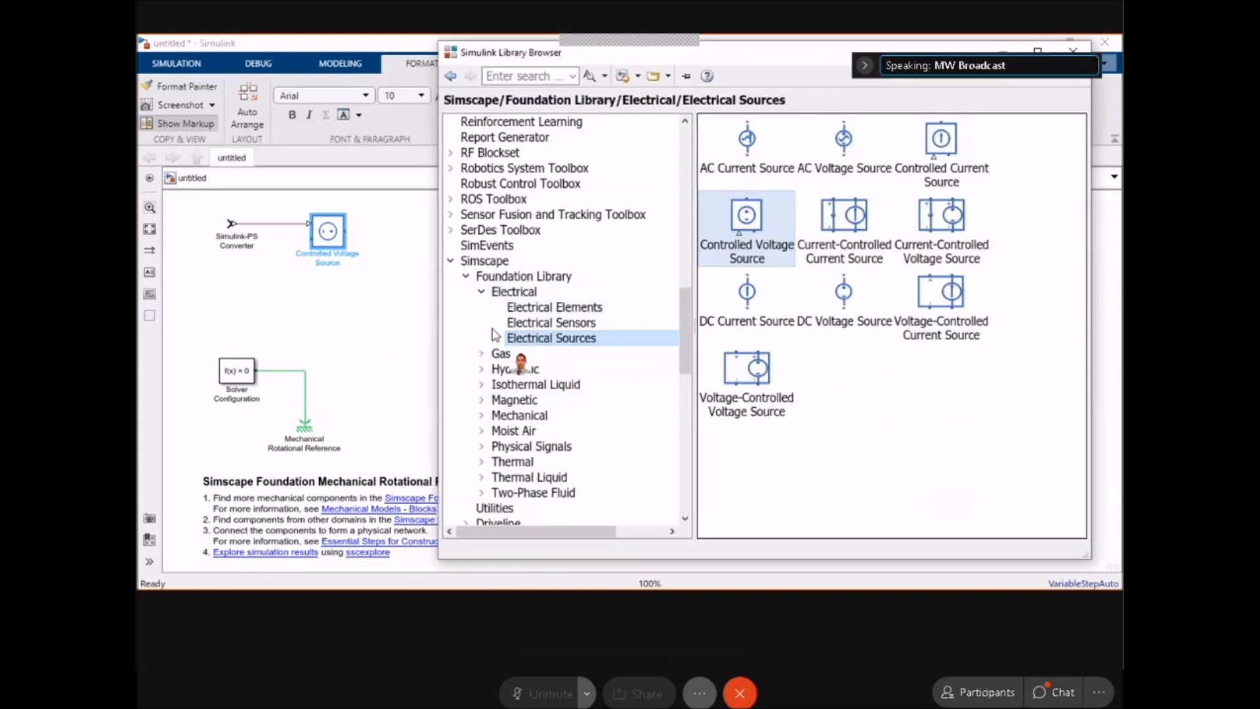
{"action": "left_click", "coordinate": [482, 293]}
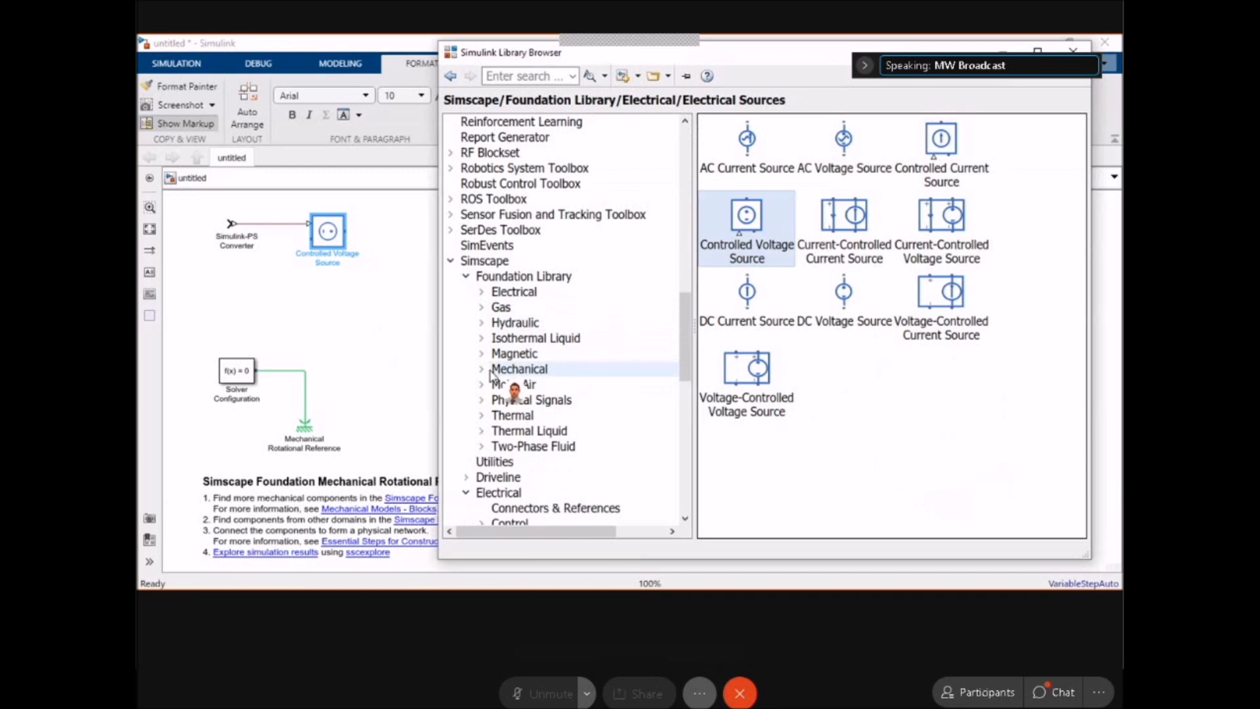
{"action": "left_click", "coordinate": [482, 292]}
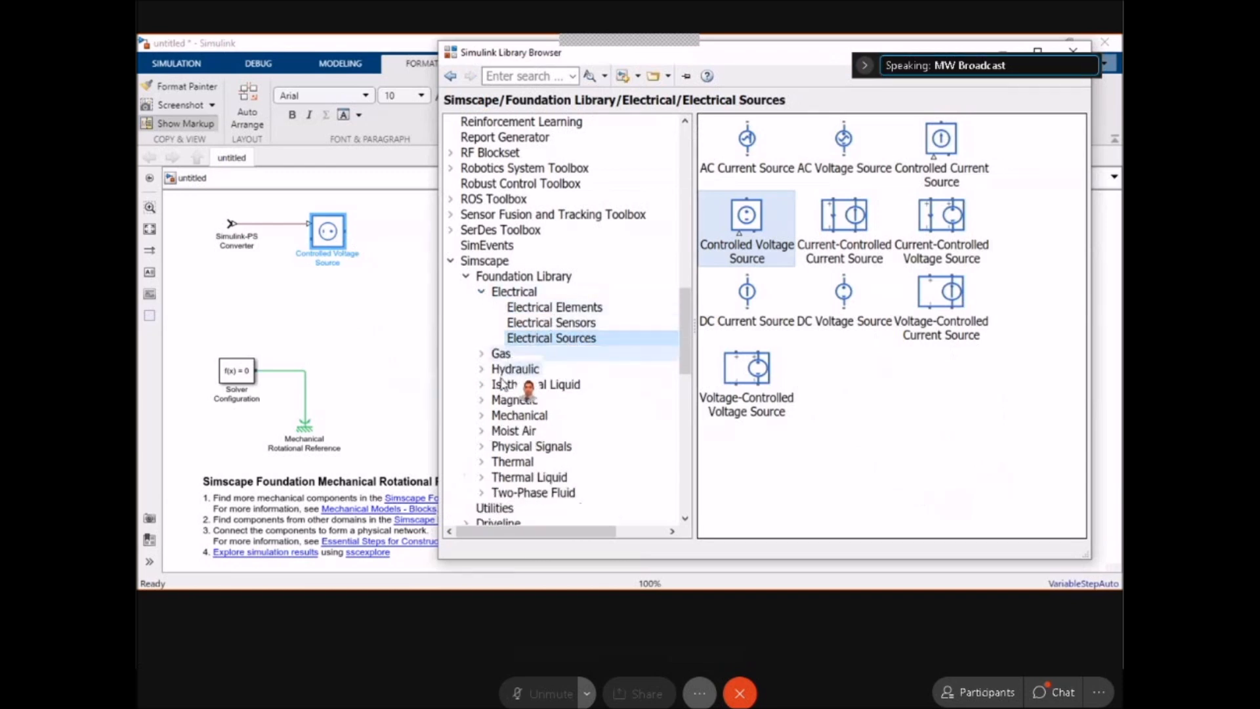
{"action": "scroll", "coordinate": [492, 452], "scroll_direction": "down", "scroll_amount": 2}
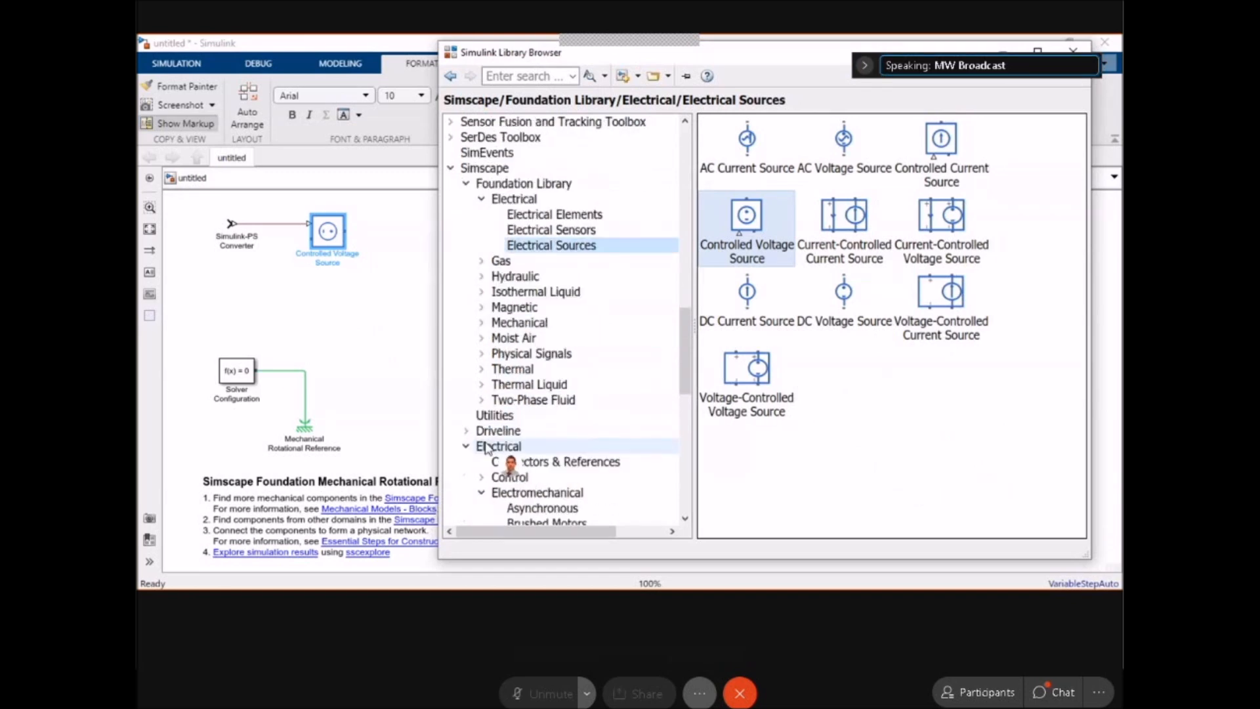
{"action": "left_click", "coordinate": [509, 462]}
{"action": "scroll", "coordinate": [557, 492], "scroll_direction": "down", "scroll_amount": 1}
{"action": "left_click", "coordinate": [545, 446]}
{"action": "scroll", "coordinate": [590, 433], "scroll_direction": "down", "scroll_amount": 2}
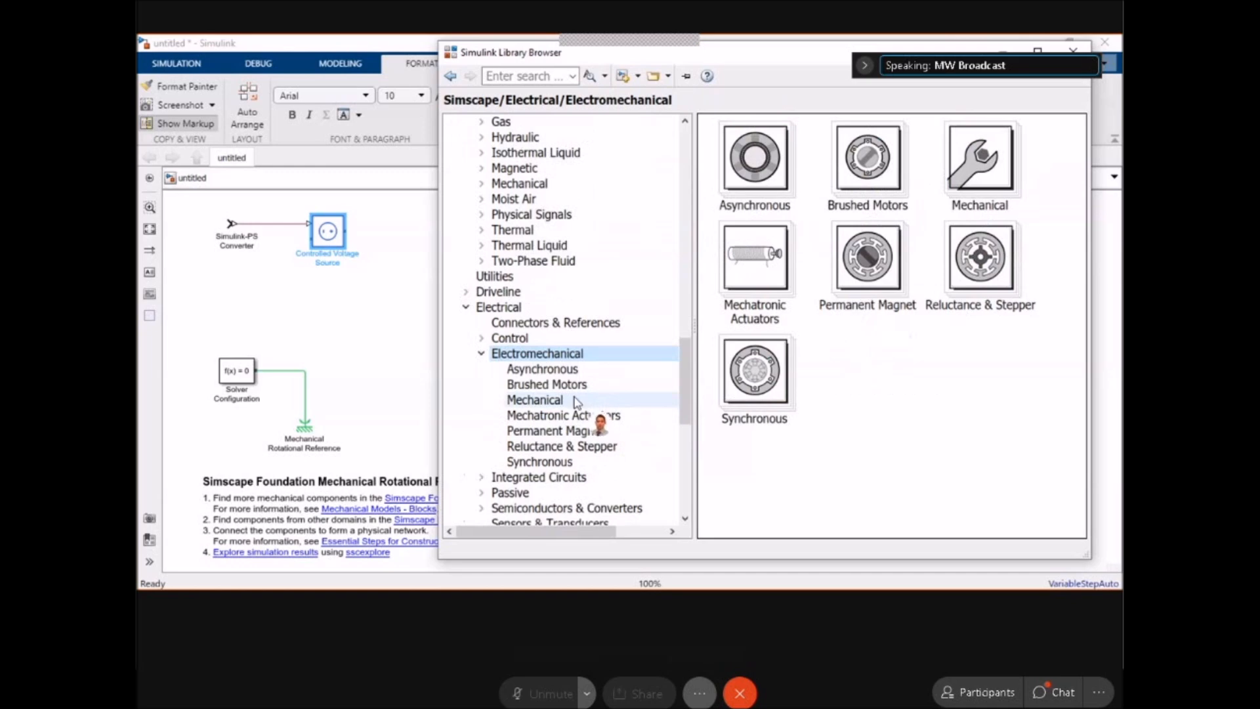
{"action": "left_click", "coordinate": [551, 385]}
{"action": "left_click_drag", "start_coordinate": [738, 153], "coordinate": [436, 289]}
{"action": "left_click_drag", "start_coordinate": [345, 231], "coordinate": [417, 269]}
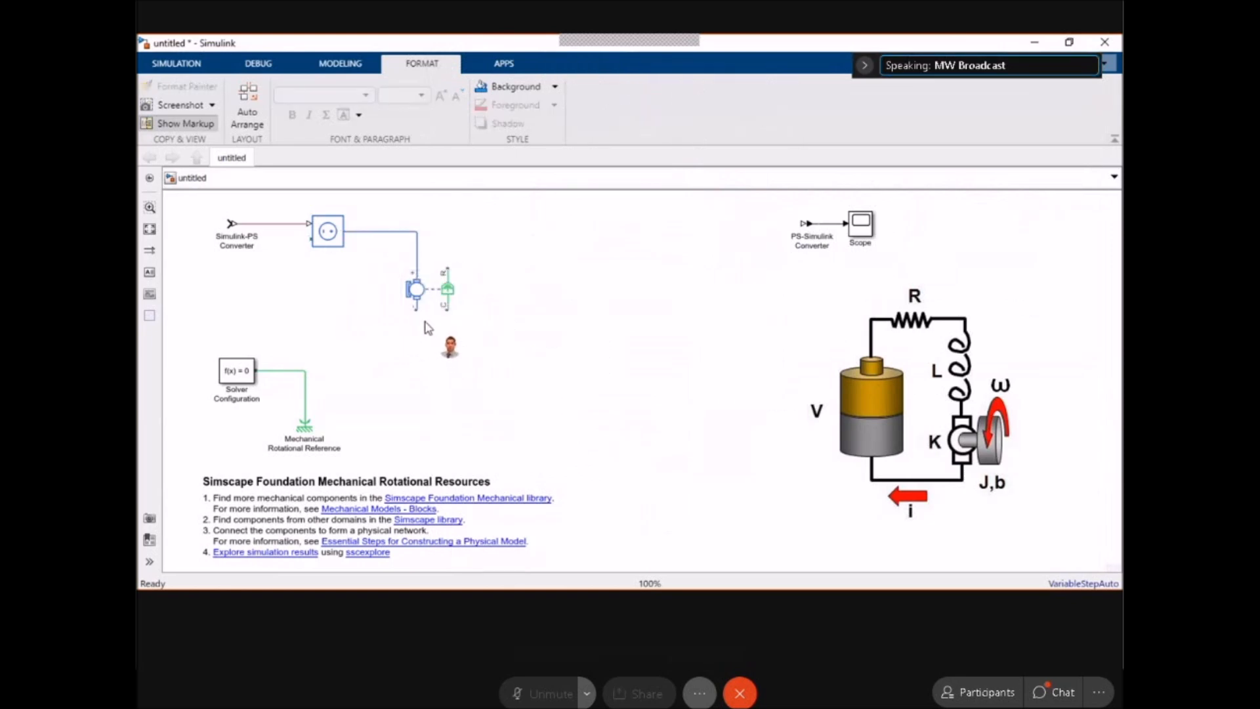
Attach an Electrical Reference to the DC Motor's negative terminal, rotated upright and positioned below the circuit.
{"action": "left_click_drag", "start_coordinate": [416, 309], "coordinate": [365, 345]}
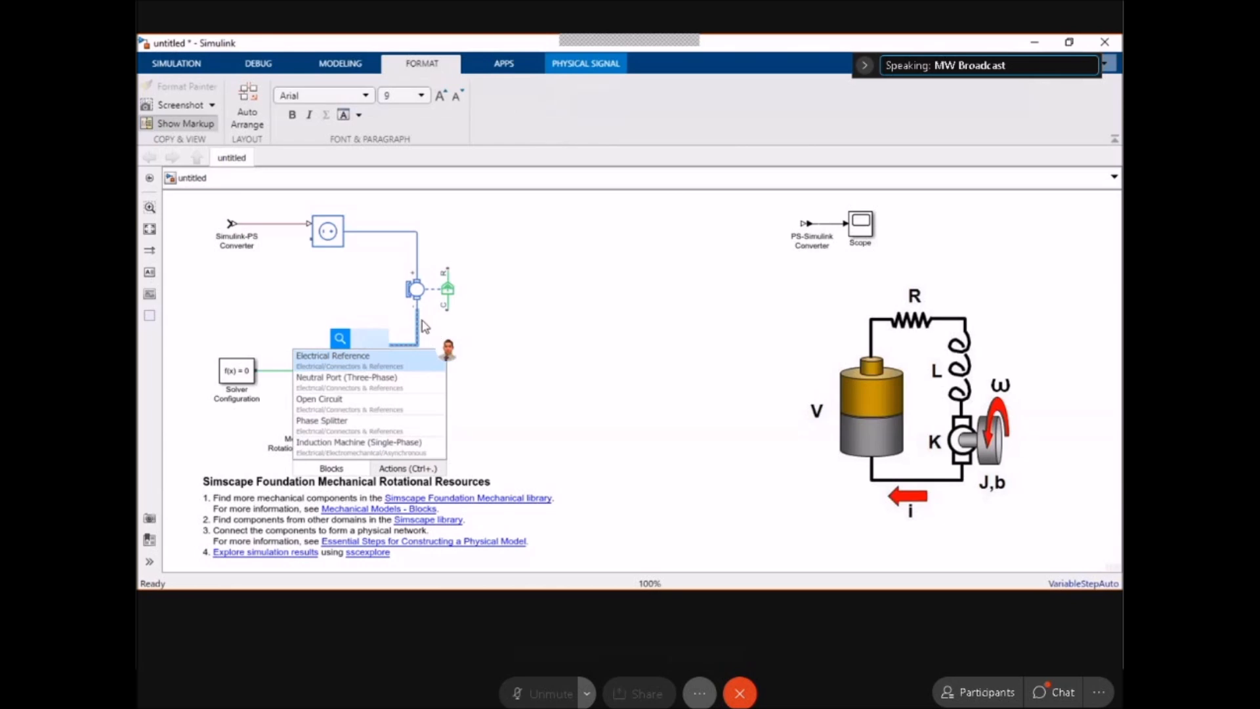
{"action": "left_click", "coordinate": [384, 355]}
{"action": "key", "text": "ctrl+r"}
{"action": "key", "text": "ctrl+r"}
{"action": "key", "text": "ctrl+r"}
{"action": "left_click_drag", "start_coordinate": [366, 349], "coordinate": [350, 357]}
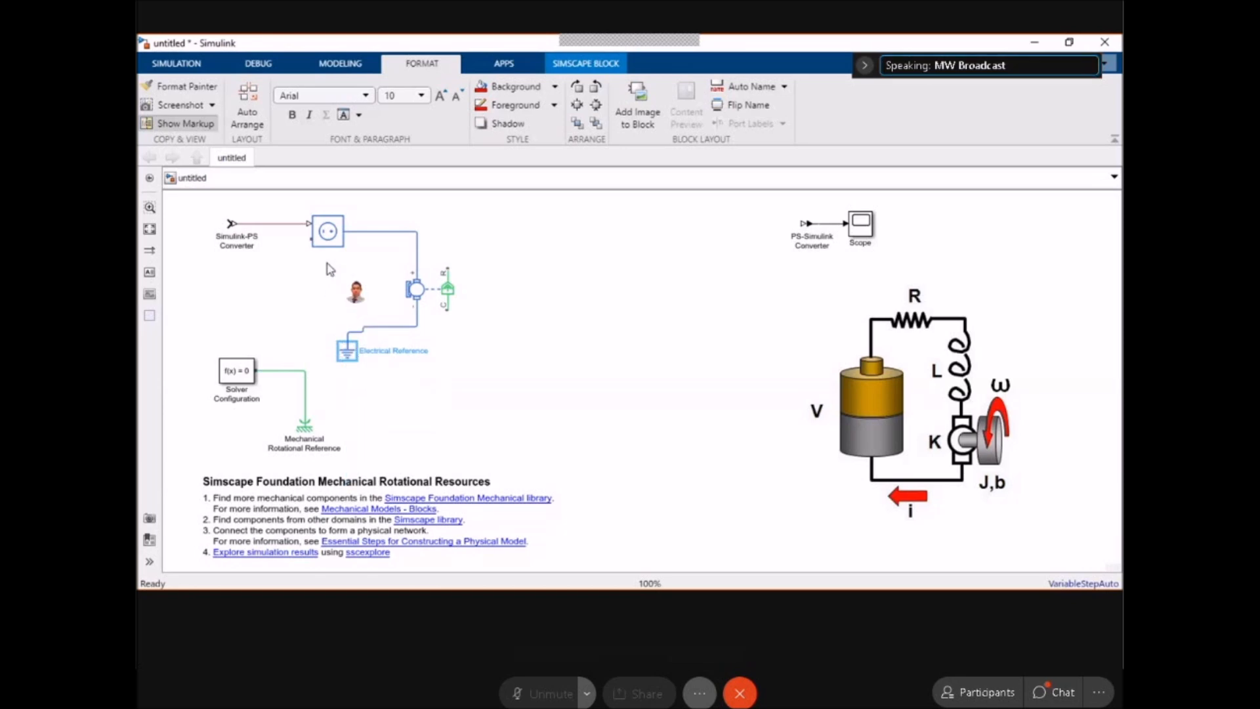
{"action": "left_click_drag", "start_coordinate": [342, 344], "coordinate": [342, 339]}
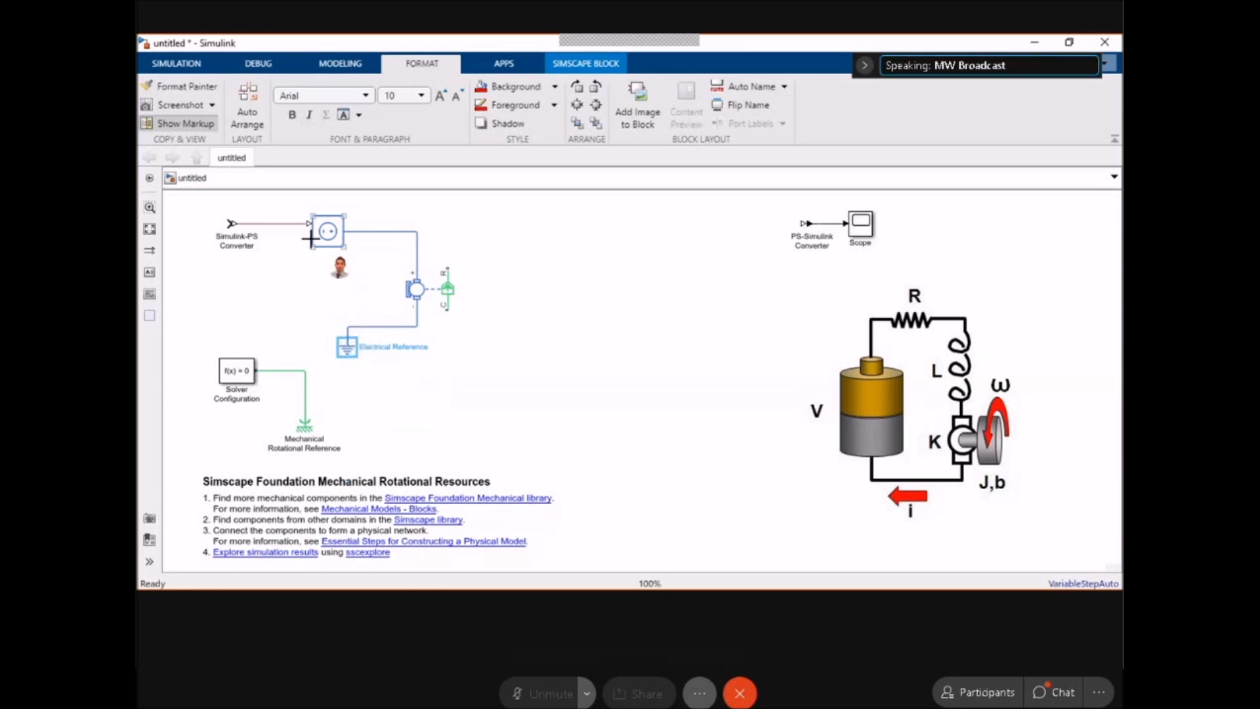
Wire the Controlled Voltage Source's remaining terminal to the Electrical Reference line and straighten the junction's connecting line.
{"action": "mouse_move", "coordinate": [309, 239]}
{"action": "left_mouse_down"}
{"action": "mouse_move", "coordinate": [292, 244]}
{"action": "mouse_move", "coordinate": [298, 287]}
{"action": "mouse_move", "coordinate": [350, 329]}
{"action": "left_mouse_up"}
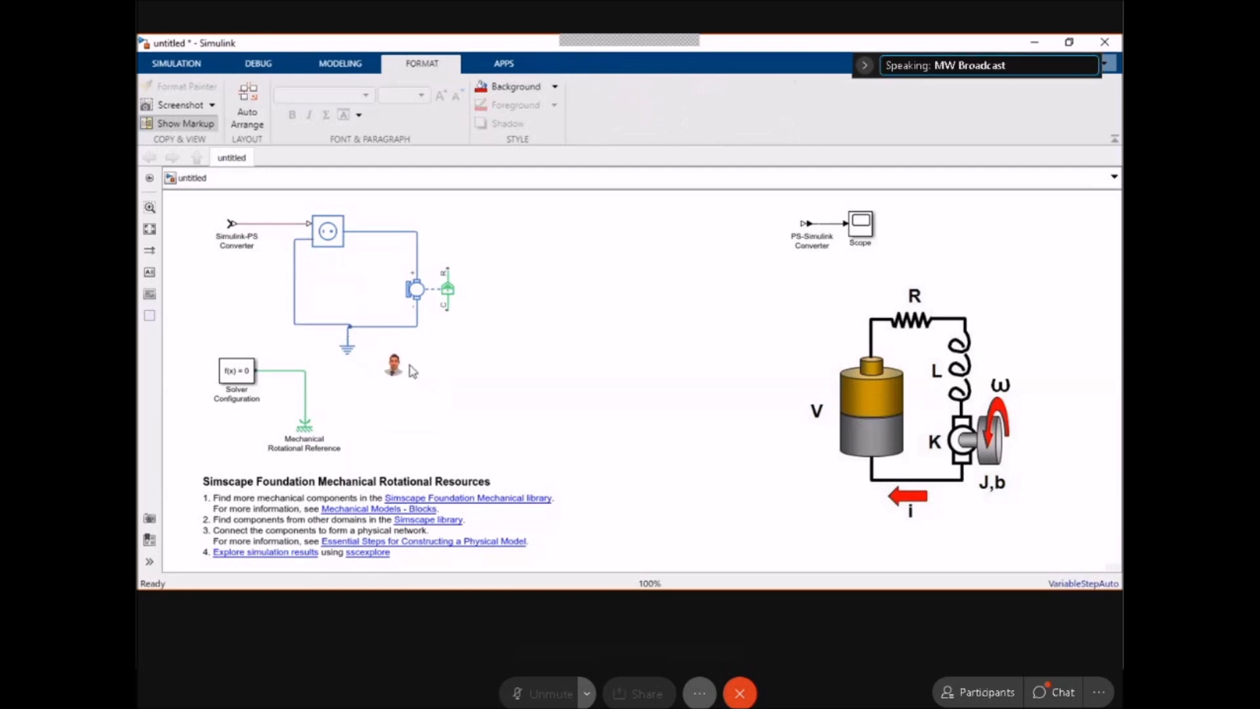
{"action": "left_click", "coordinate": [335, 325]}
{"action": "left_click_drag", "start_coordinate": [334, 326], "coordinate": [335, 329]}
{"action": "left_click", "coordinate": [523, 378]}
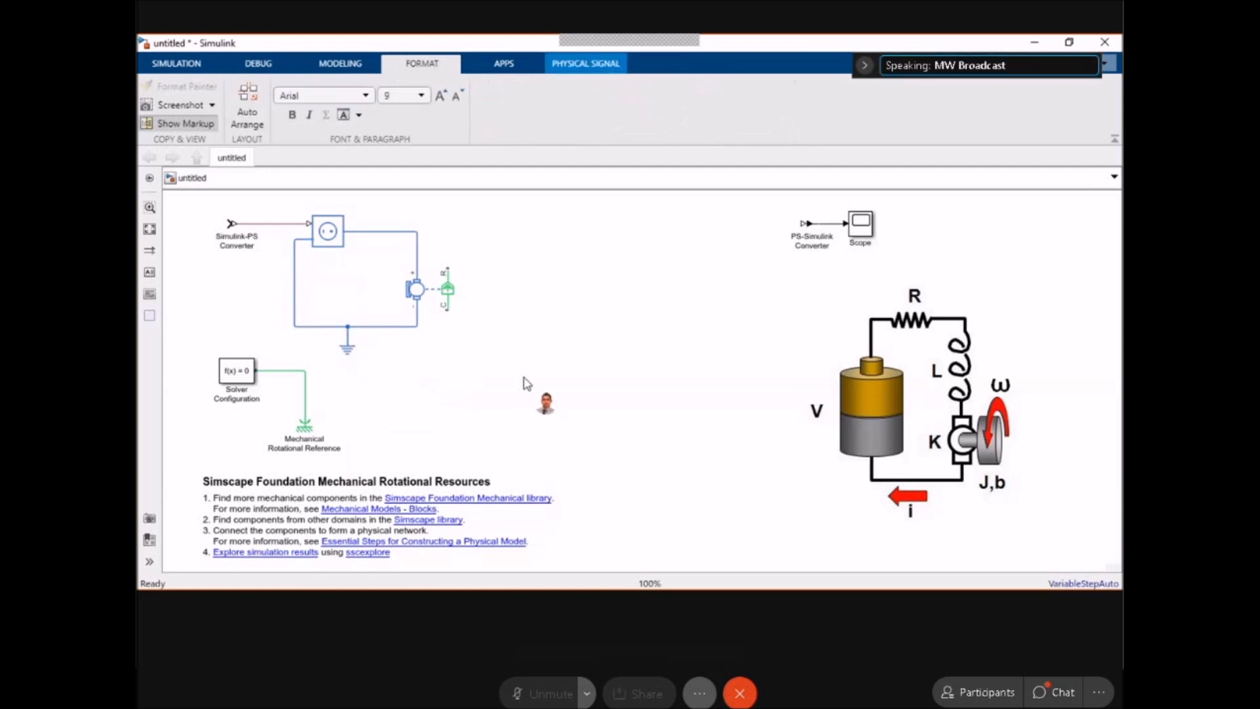
Move the DC Motor slightly up between the upper and lower wires of the electrical loop.
{"action": "left_click_drag", "start_coordinate": [429, 289], "coordinate": [430, 278]}
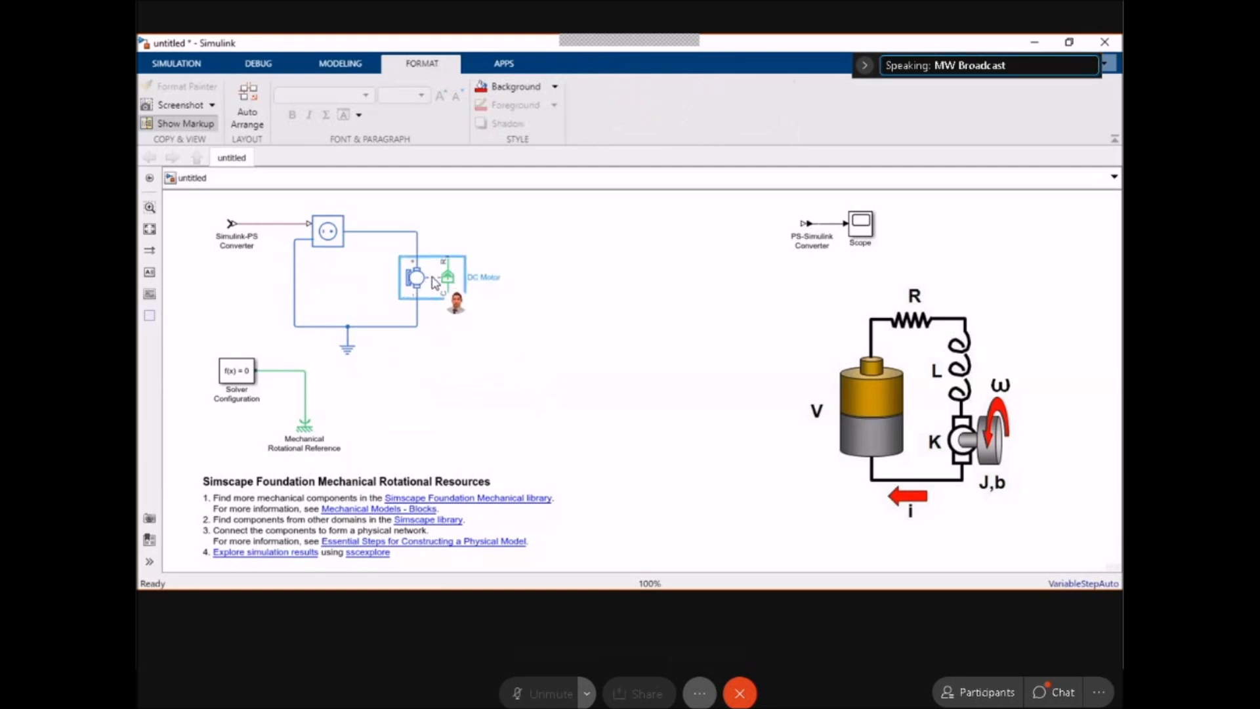
{"action": "left_click", "coordinate": [526, 358]}
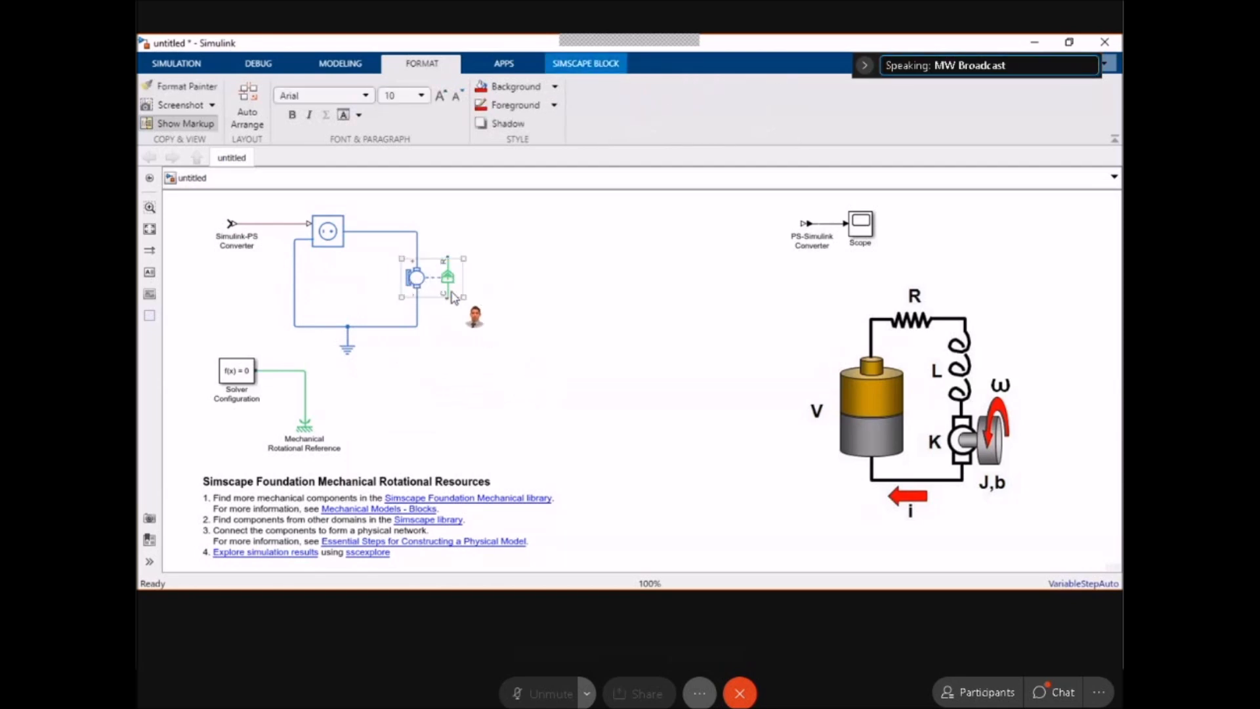
Extend a line from the DC Motor's R port and add a Torsional Spring-Damper block near its open end.
{"action": "left_click_drag", "start_coordinate": [450, 255], "coordinate": [494, 231]}
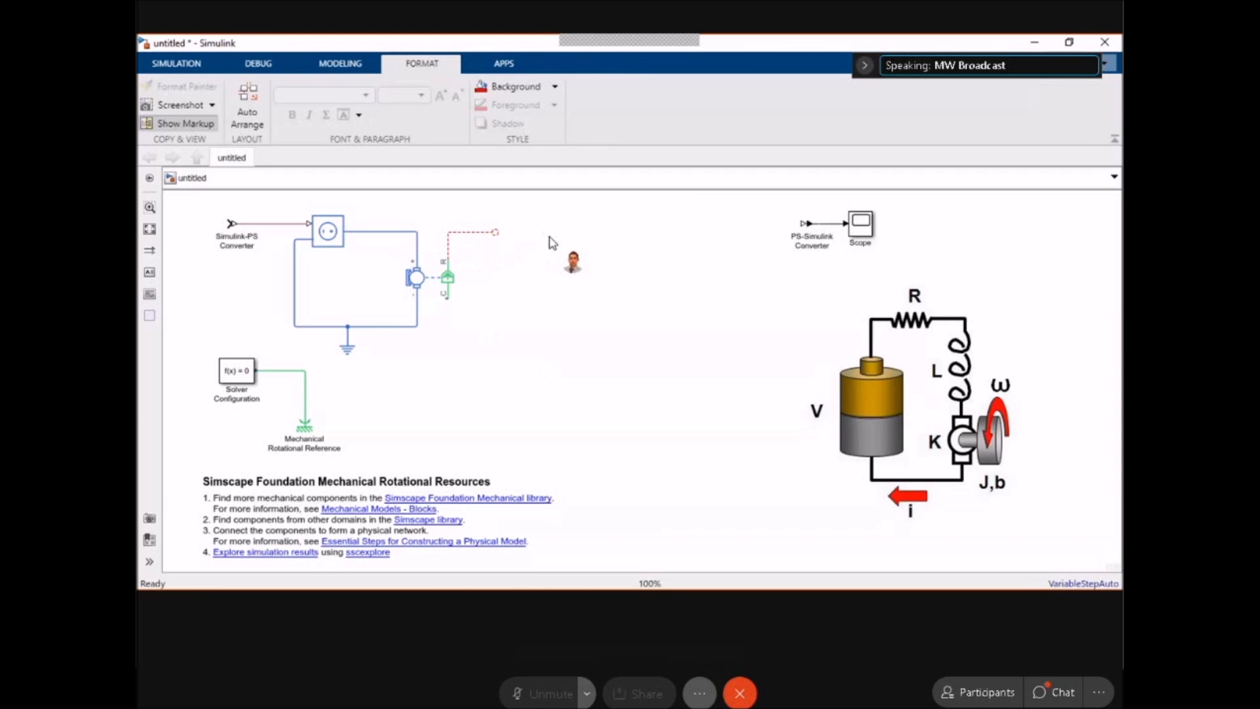
{"action": "type", "text": "torsional"}
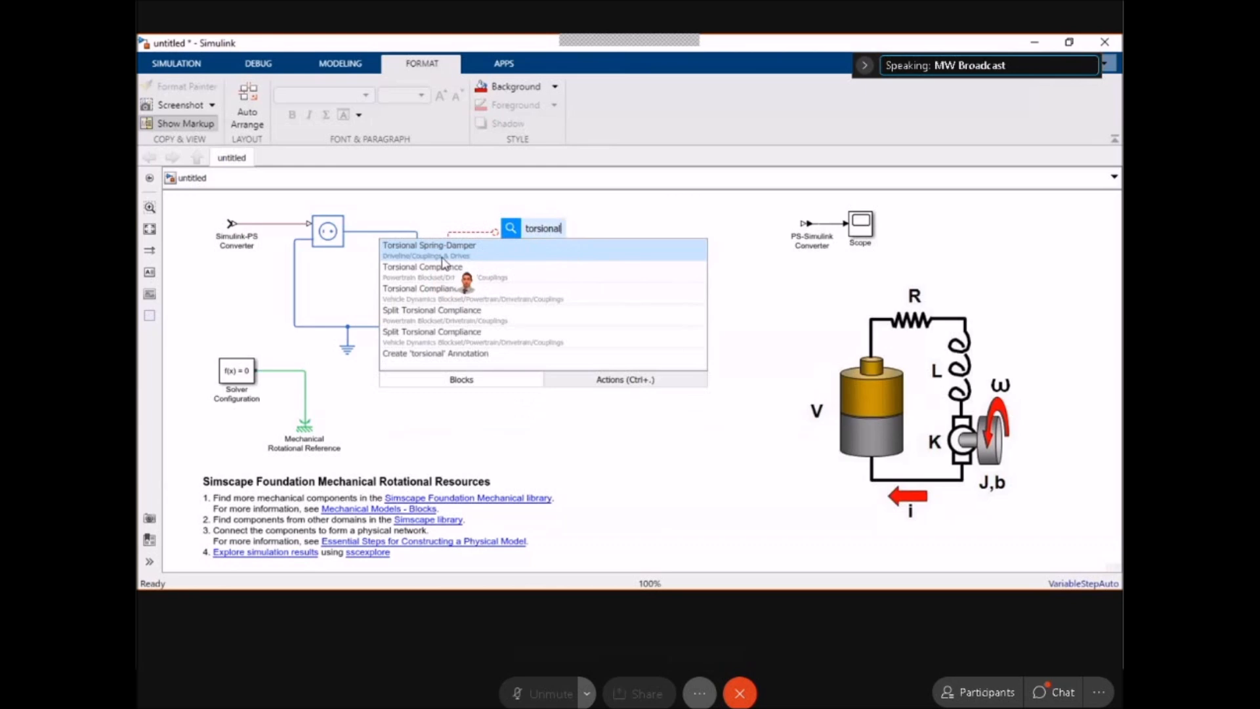
{"action": "key", "text": "Return"}
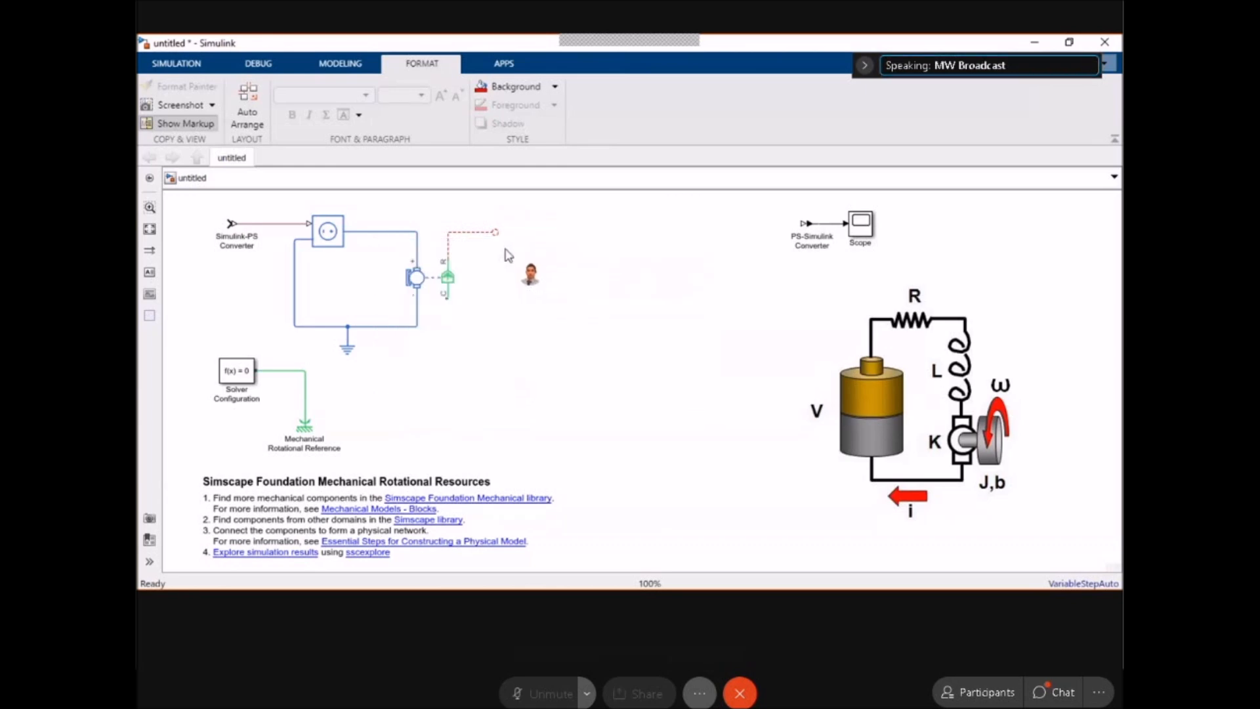
{"action": "double_click", "coordinate": [540, 263]}
{"action": "type", "text": "tors"}
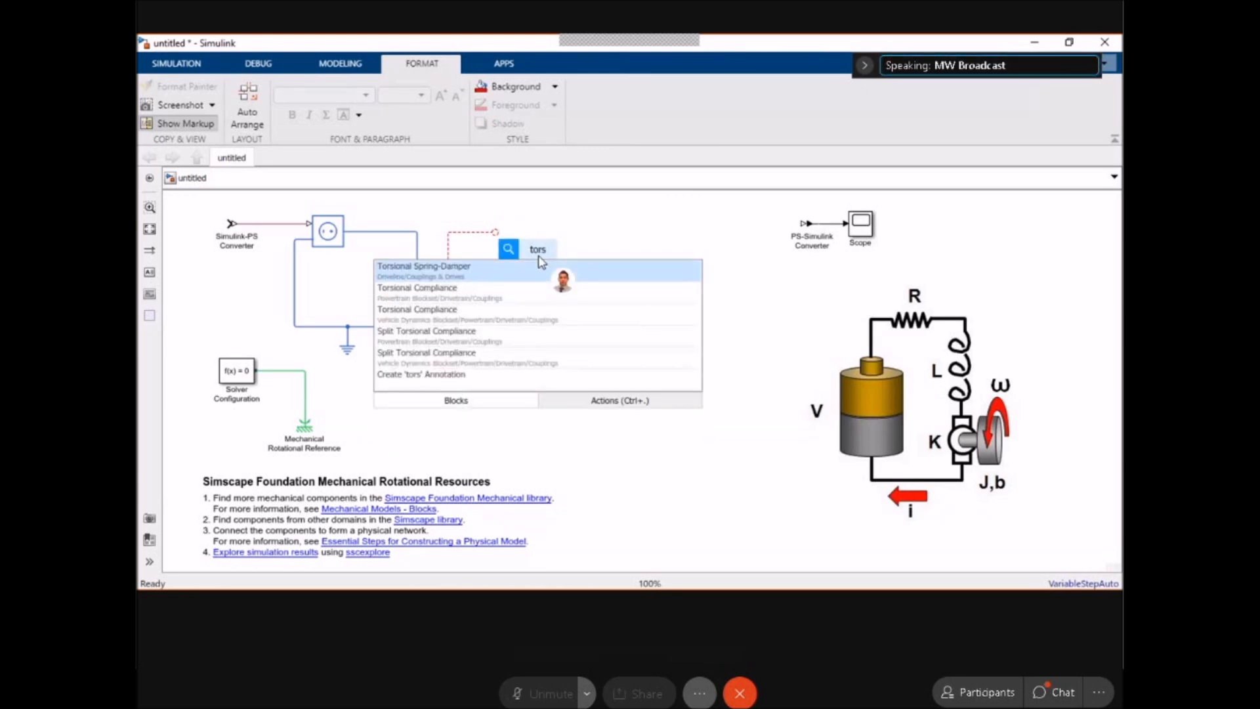
{"action": "key", "text": "Return"}
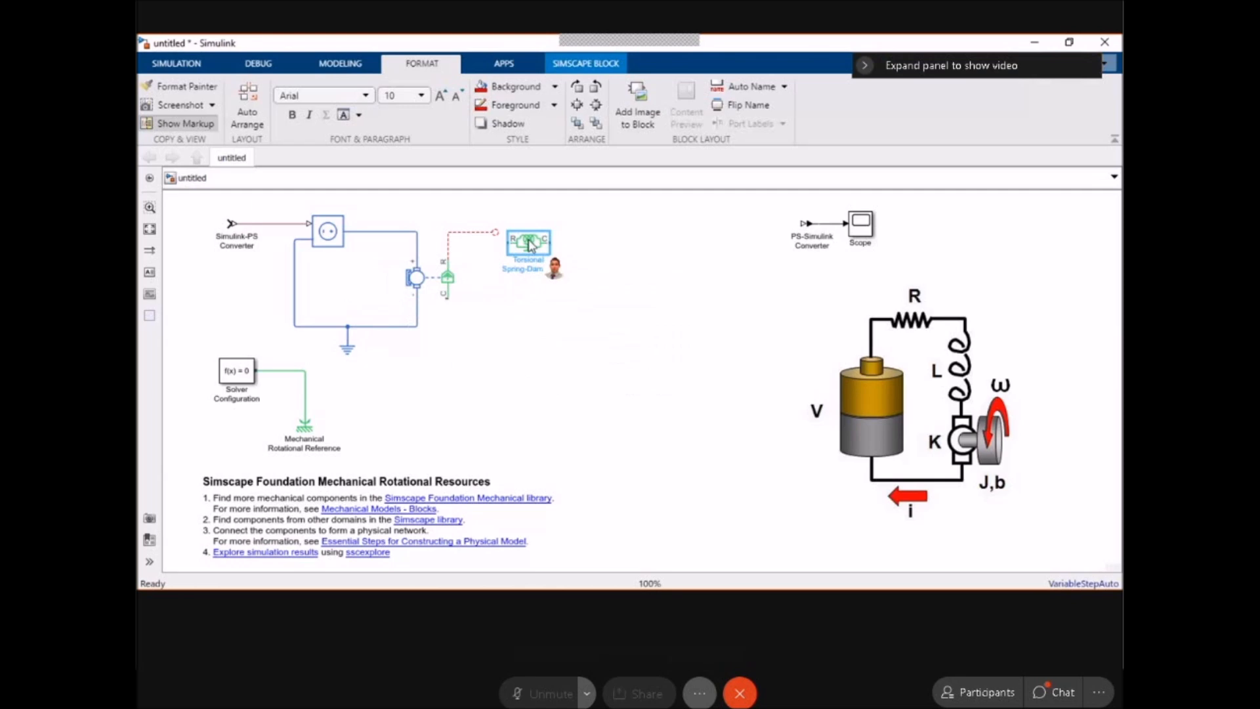
Move the Solver Configuration and Mechanical Rotational Reference pair together to the free area below the Torsional Spring-Damper.
{"action": "left_click_drag", "start_coordinate": [372, 439], "coordinate": [244, 370]}
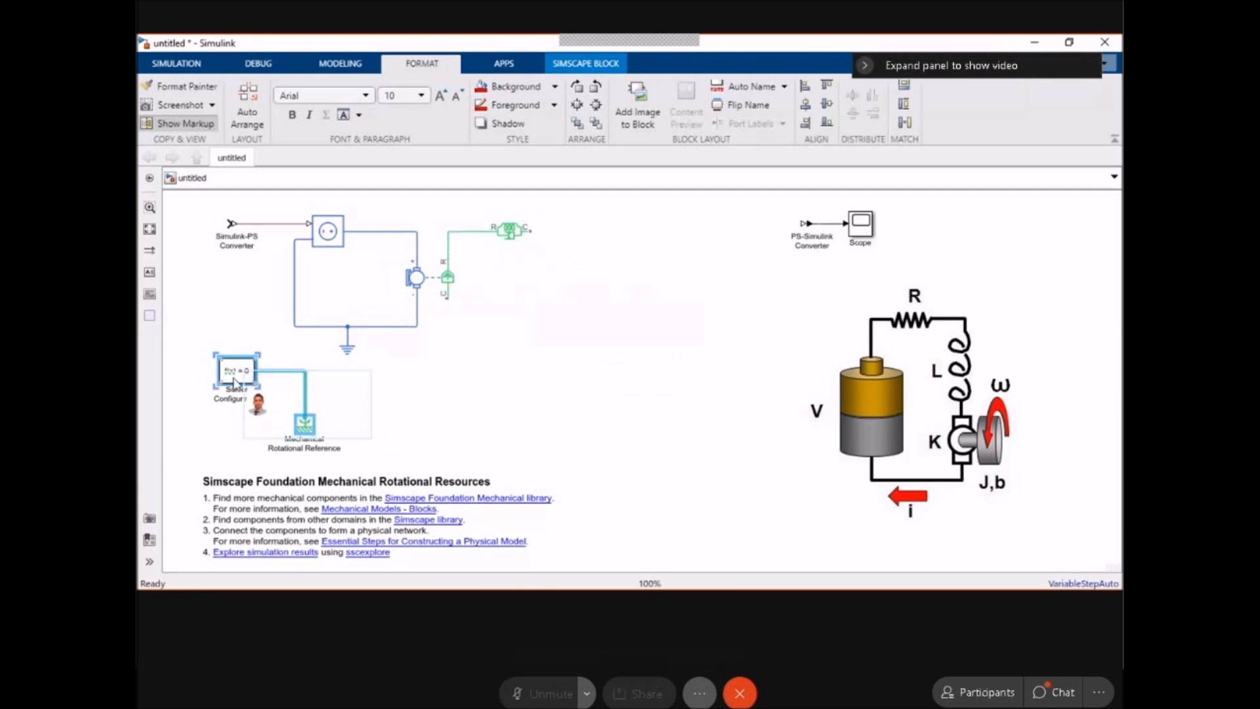
{"action": "left_click_drag", "start_coordinate": [238, 373], "coordinate": [499, 338]}
{"action": "left_click", "coordinate": [615, 341]}
Move the Electrical Reference slightly lower beneath the electrical loop.
{"action": "left_click_drag", "start_coordinate": [260, 305], "coordinate": [428, 364]}
{"action": "left_click_drag", "start_coordinate": [351, 353], "coordinate": [352, 365]}
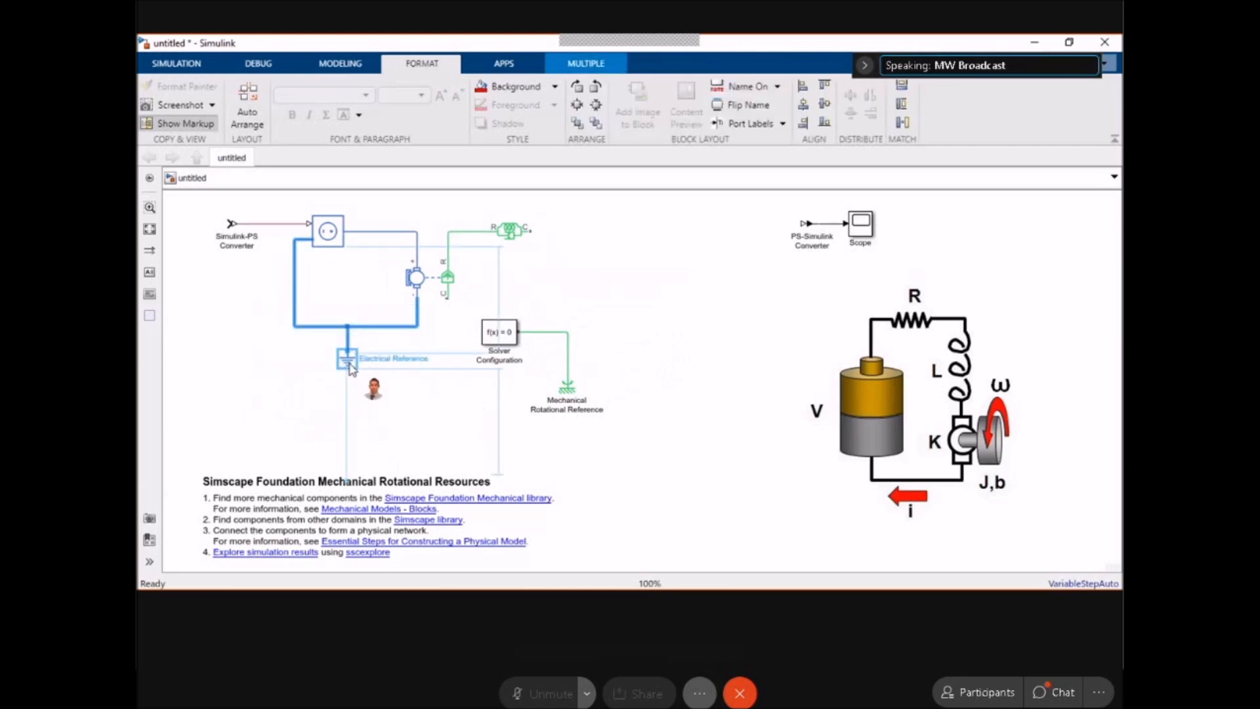
{"action": "left_click", "coordinate": [458, 381]}
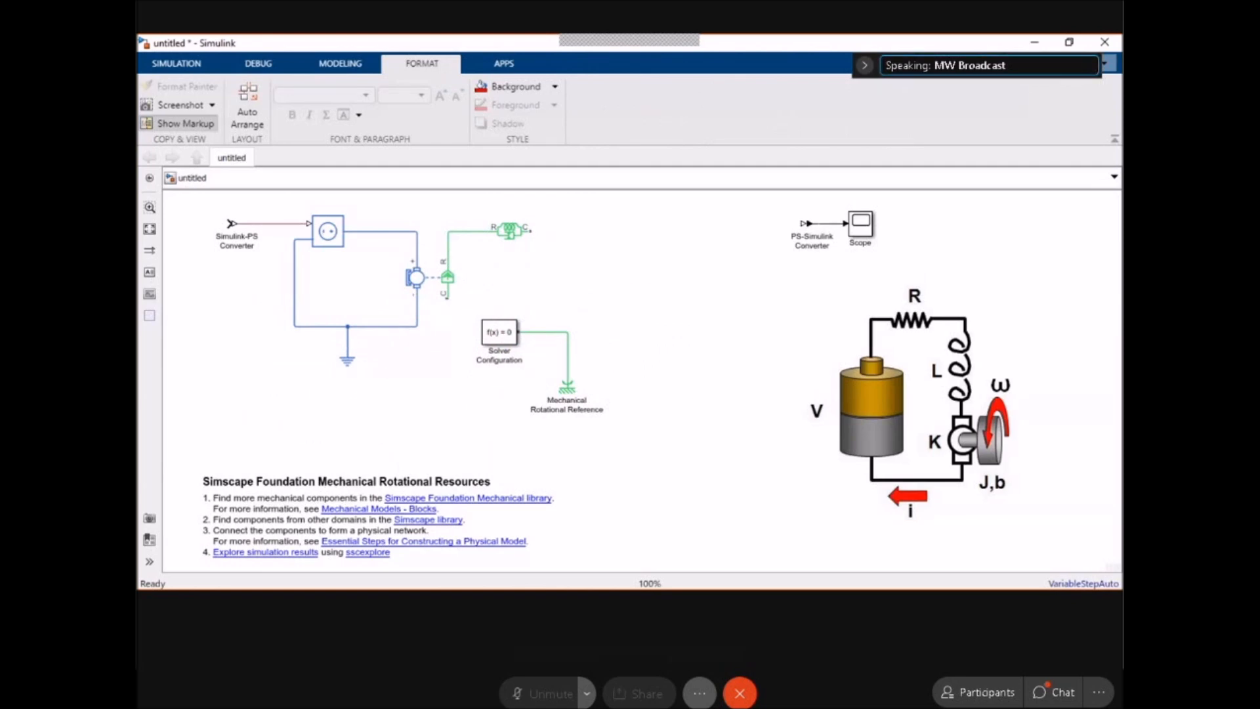
Flip the Solver Configuration and Mechanical Rotational Reference pair horizontally and position it just below the DC Motor's C port.
{"action": "left_click_drag", "start_coordinate": [642, 424], "coordinate": [475, 312]}
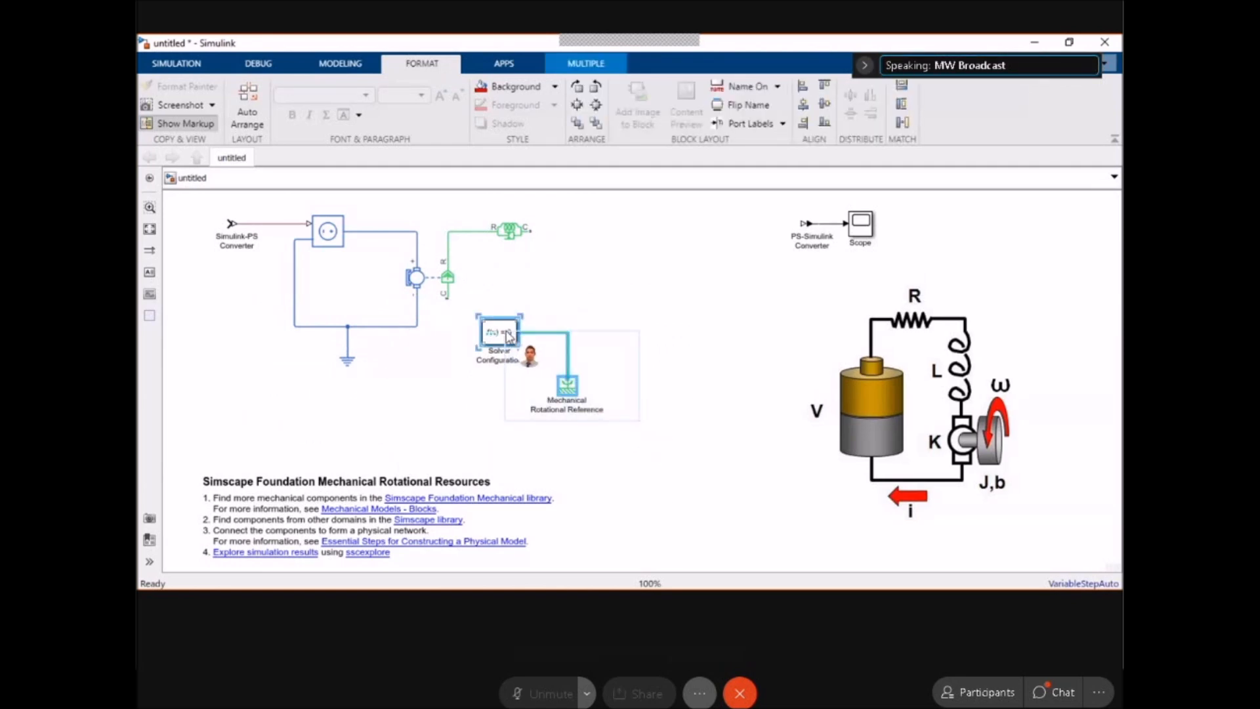
{"action": "left_click", "coordinate": [577, 104]}
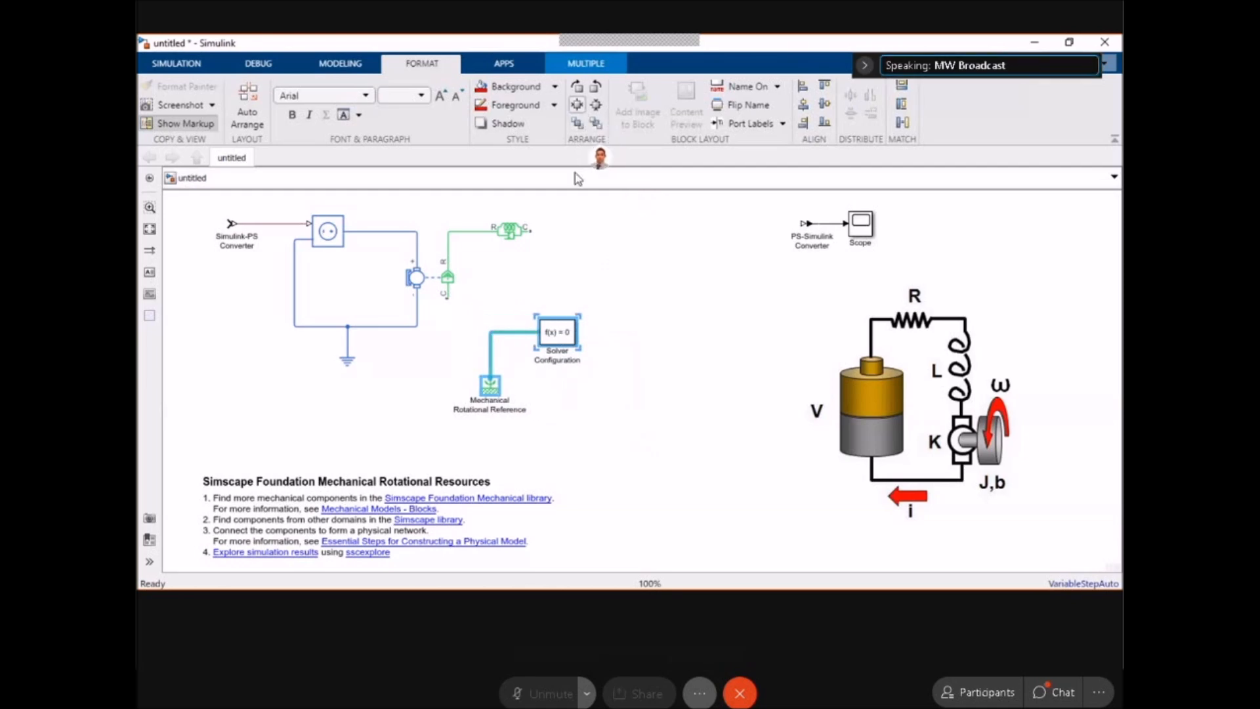
{"action": "left_click_drag", "start_coordinate": [654, 395], "coordinate": [520, 330]}
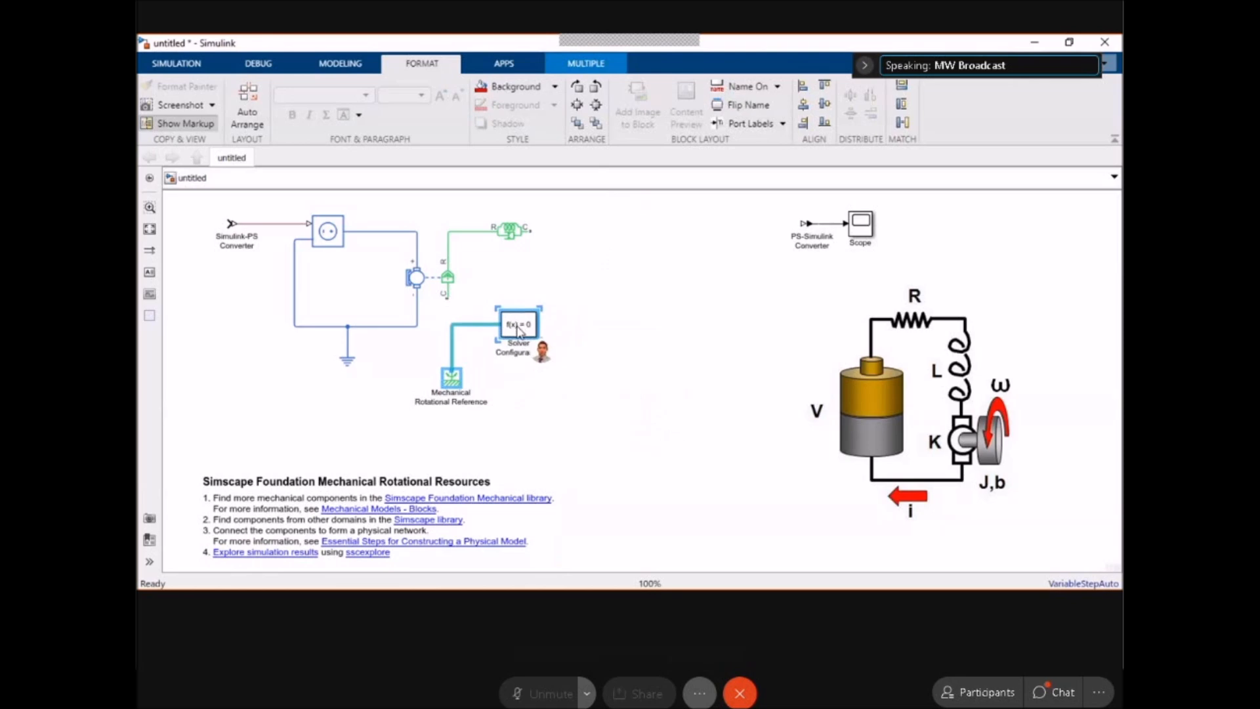
{"action": "left_click", "coordinate": [624, 360]}
Connect the DC Motor's C port to the Solver Configuration line and align the Mechanical Rotational Reference directly beneath the port.
{"action": "left_click_drag", "start_coordinate": [448, 298], "coordinate": [454, 324]}
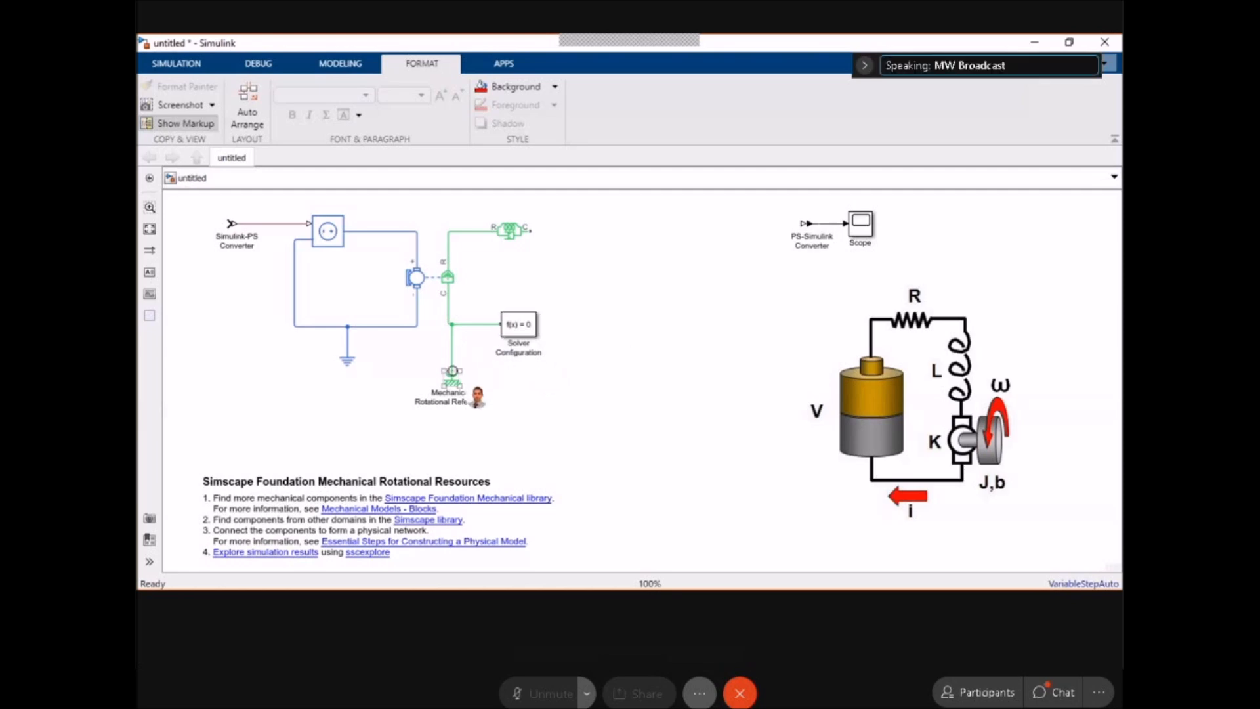
{"action": "left_click_drag", "start_coordinate": [453, 377], "coordinate": [448, 377]}
{"action": "left_click", "coordinate": [576, 380]}
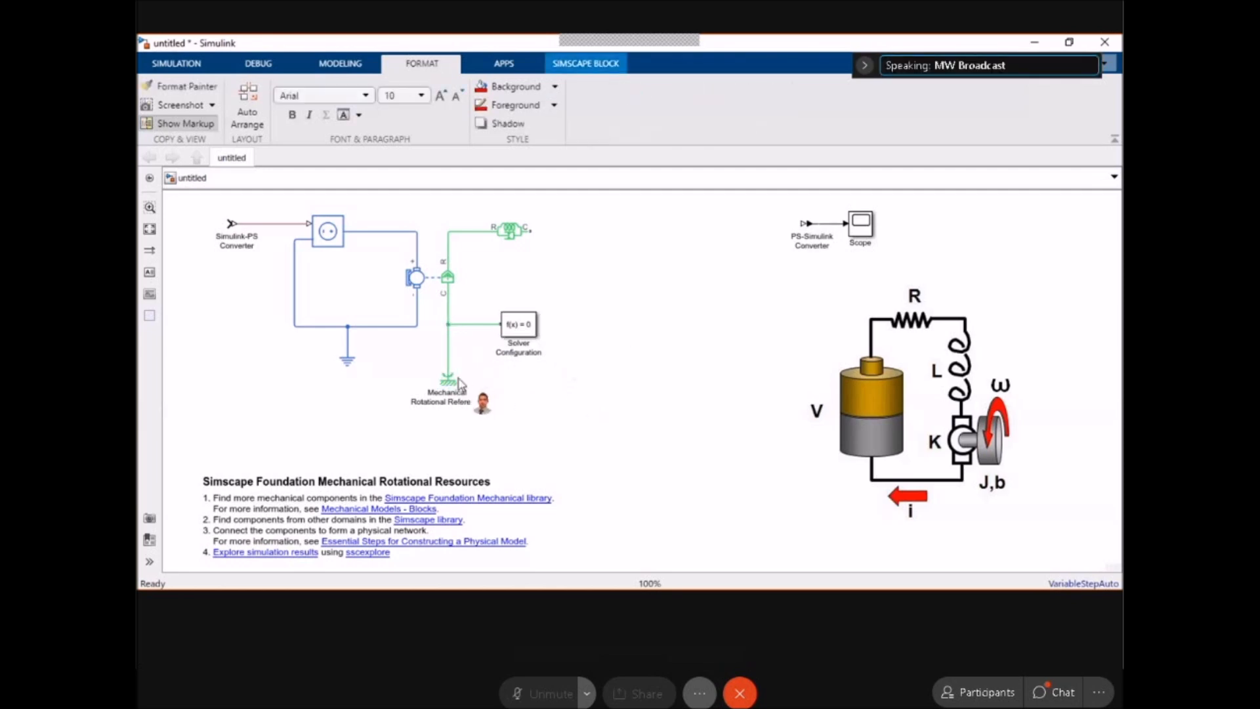
{"action": "left_click", "coordinate": [566, 377]}
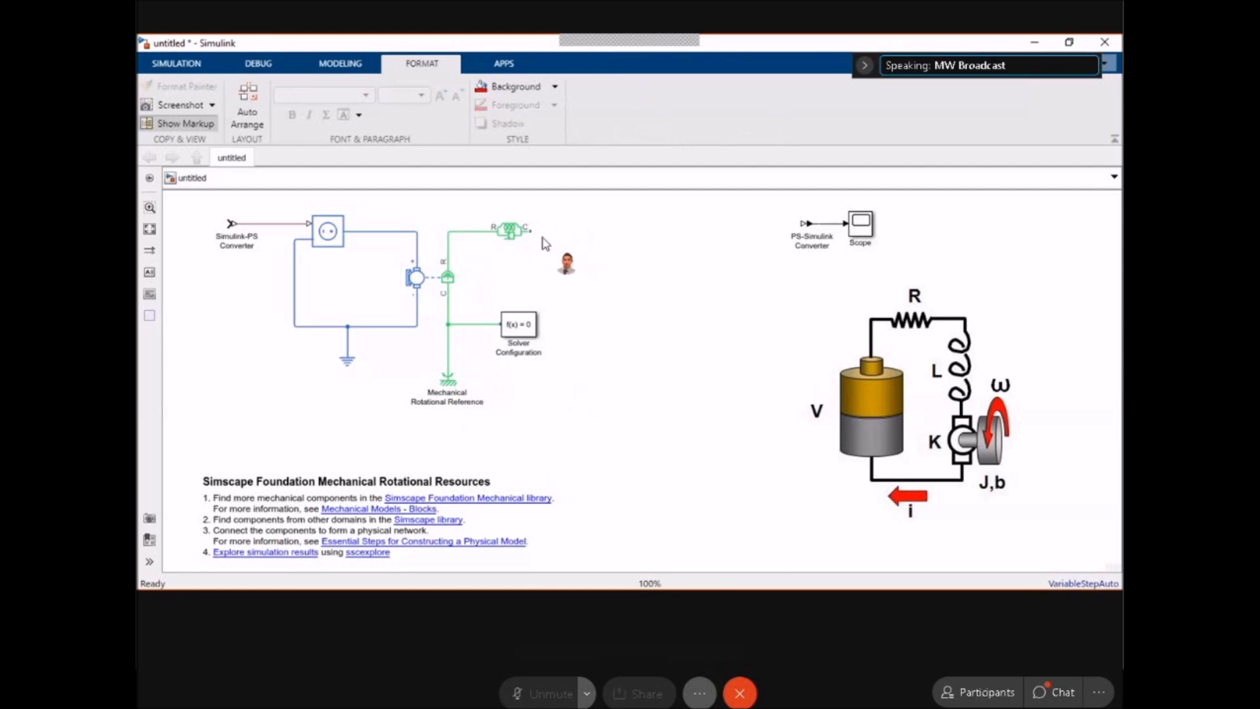
Extend a line from the Torsional Spring-Damper's C port to a new Connection Port from Utilities and place it farther right.
{"action": "left_click_drag", "start_coordinate": [535, 232], "coordinate": [626, 234]}
{"action": "type", "text": "con"}
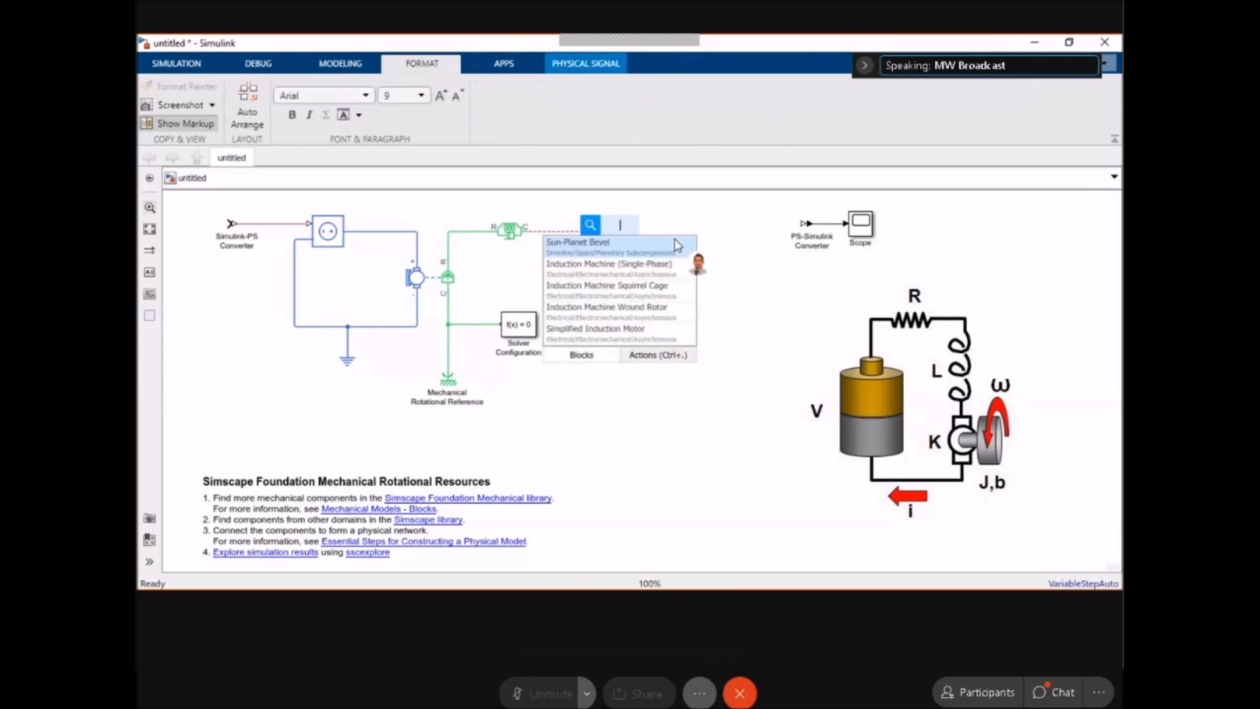
{"action": "type", "text": "nec"}
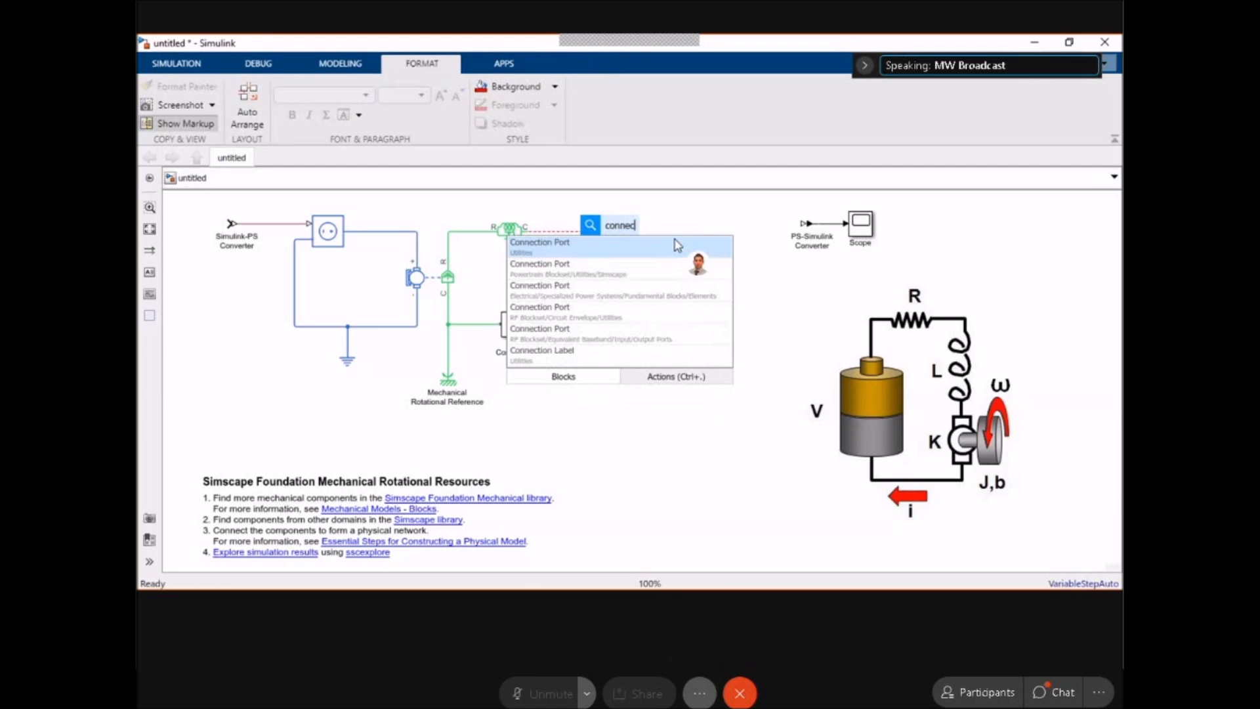
{"action": "left_click", "coordinate": [678, 245]}
{"action": "left_click_drag", "start_coordinate": [634, 238], "coordinate": [688, 237]}
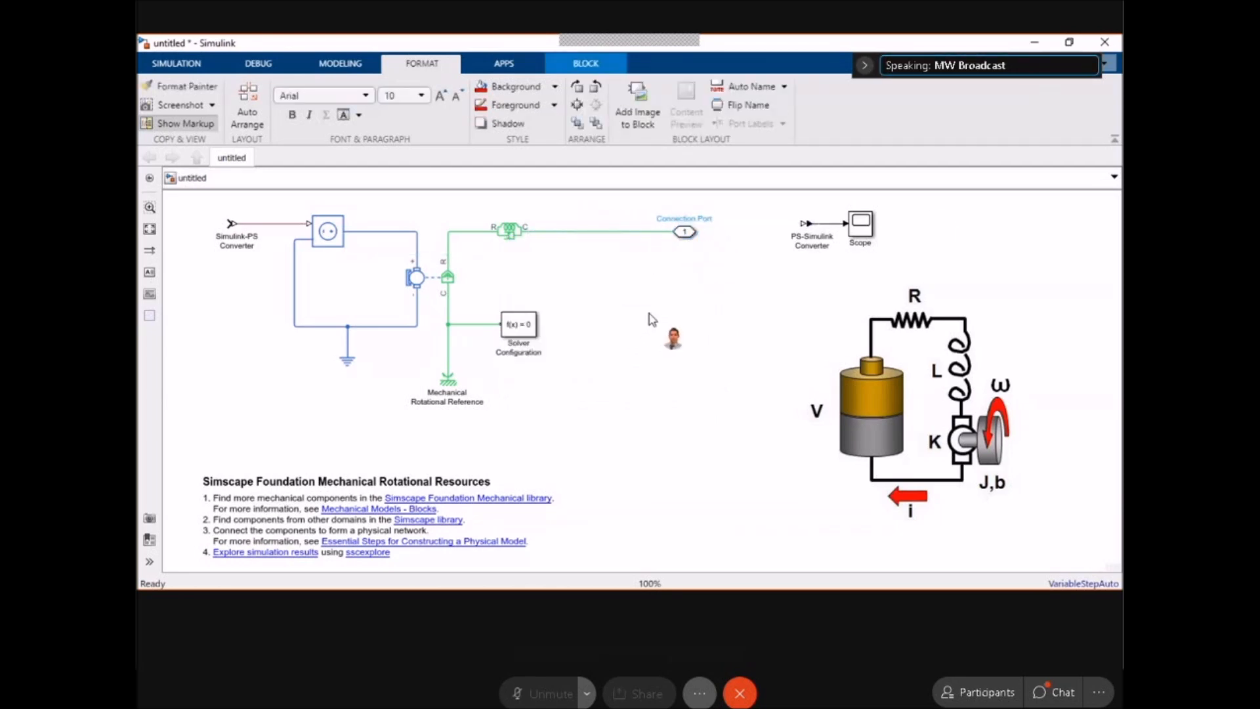
{"action": "left_click", "coordinate": [652, 316]}
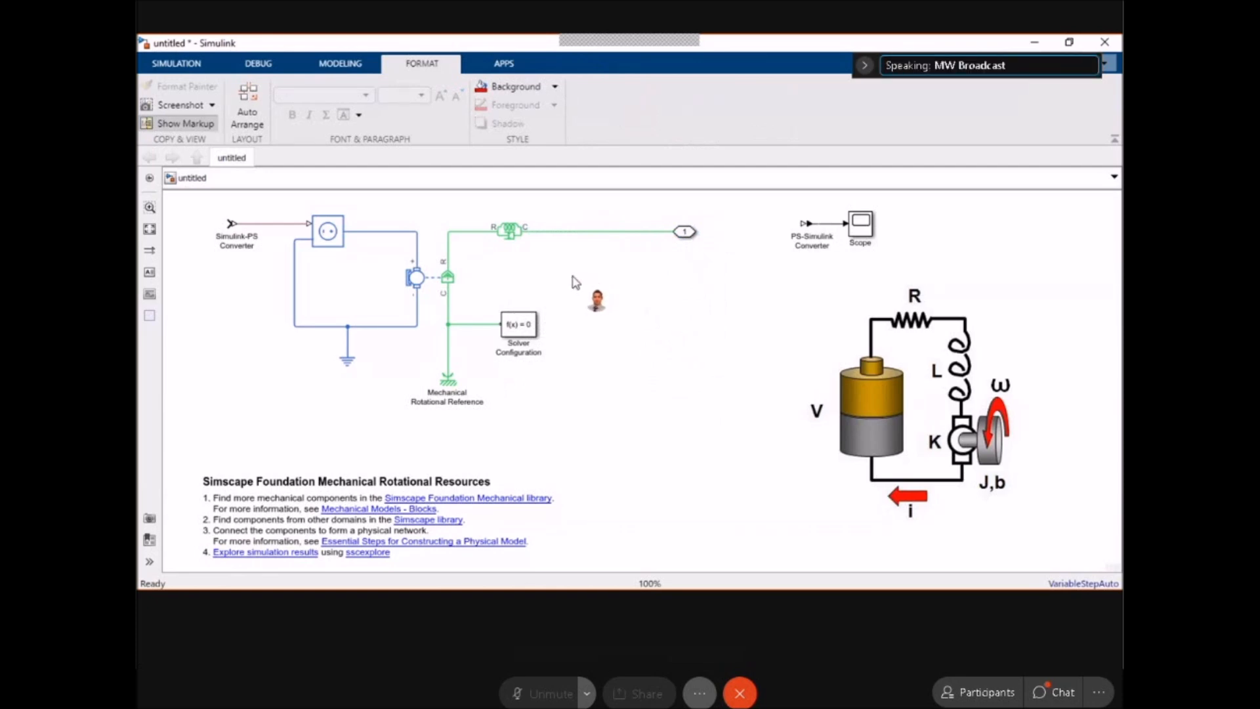
Move the reference circuit image left, closer to the model and below the PS-Simulink Converter and Scope.
{"action": "left_click", "coordinate": [859, 369]}
{"action": "left_click_drag", "start_coordinate": [869, 389], "coordinate": [818, 387]}
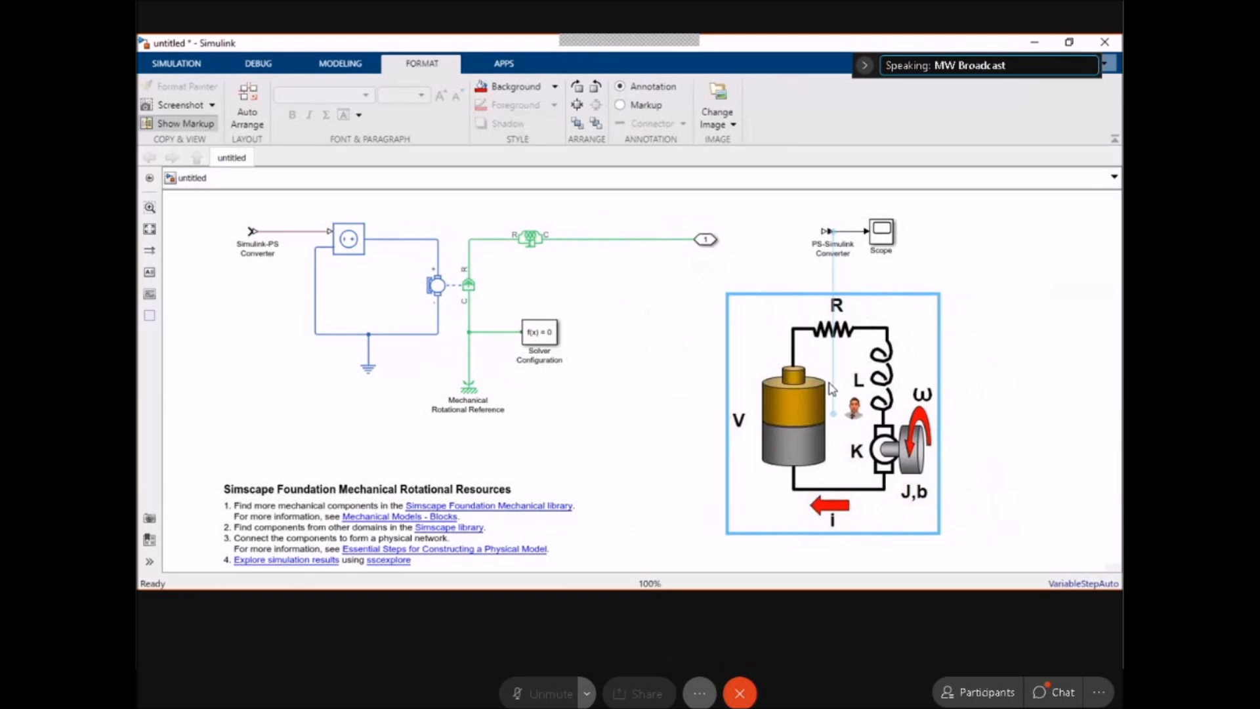
{"action": "left_click", "coordinate": [478, 298]}
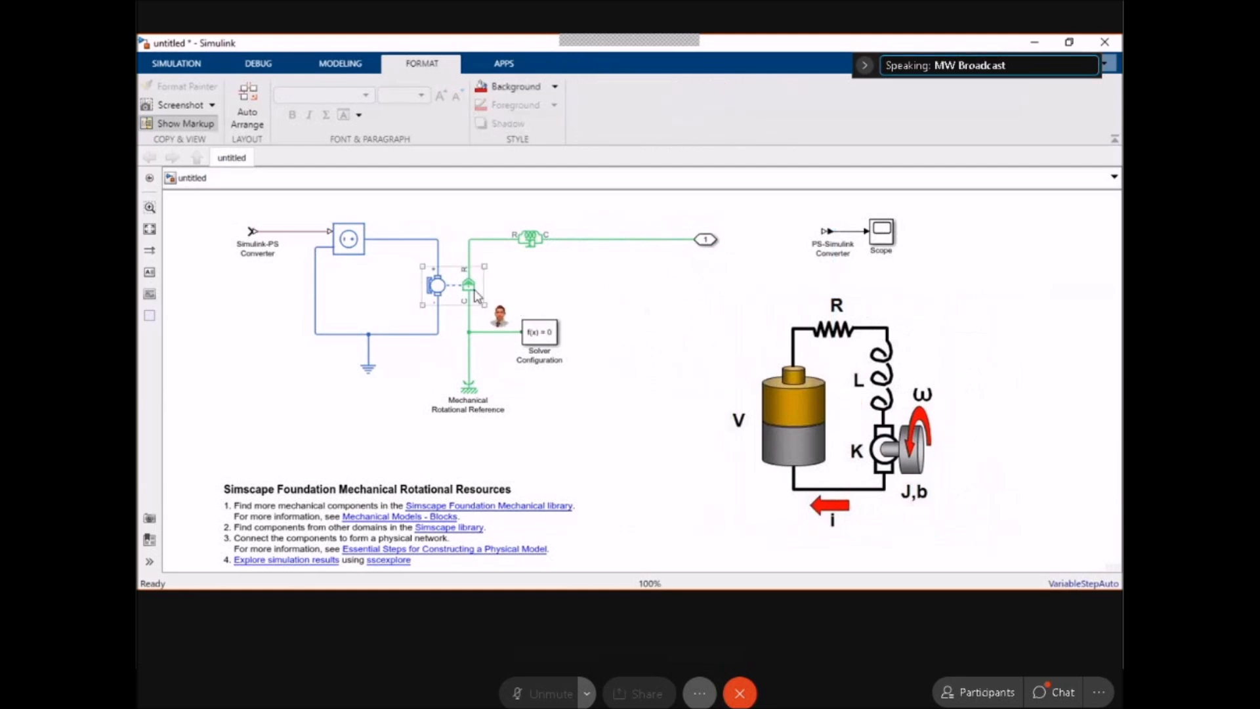
Review the Controlled Voltage Source's block parameters and close them.
{"action": "double_click", "coordinate": [355, 242]}
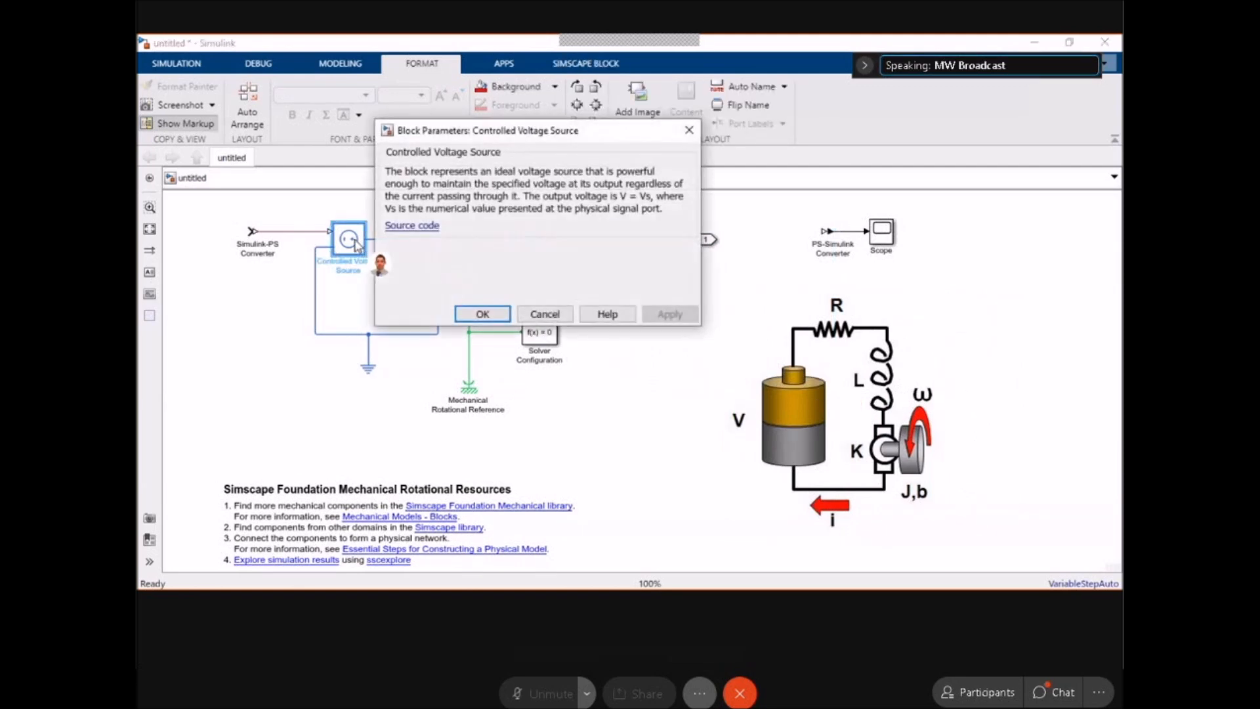
{"action": "left_click", "coordinate": [482, 312]}
Set the DC Motor's armature resistance to R, armature inductance to L and back-emf constant to EMF in V/(rad/s), and apply.
{"action": "double_click", "coordinate": [468, 289]}
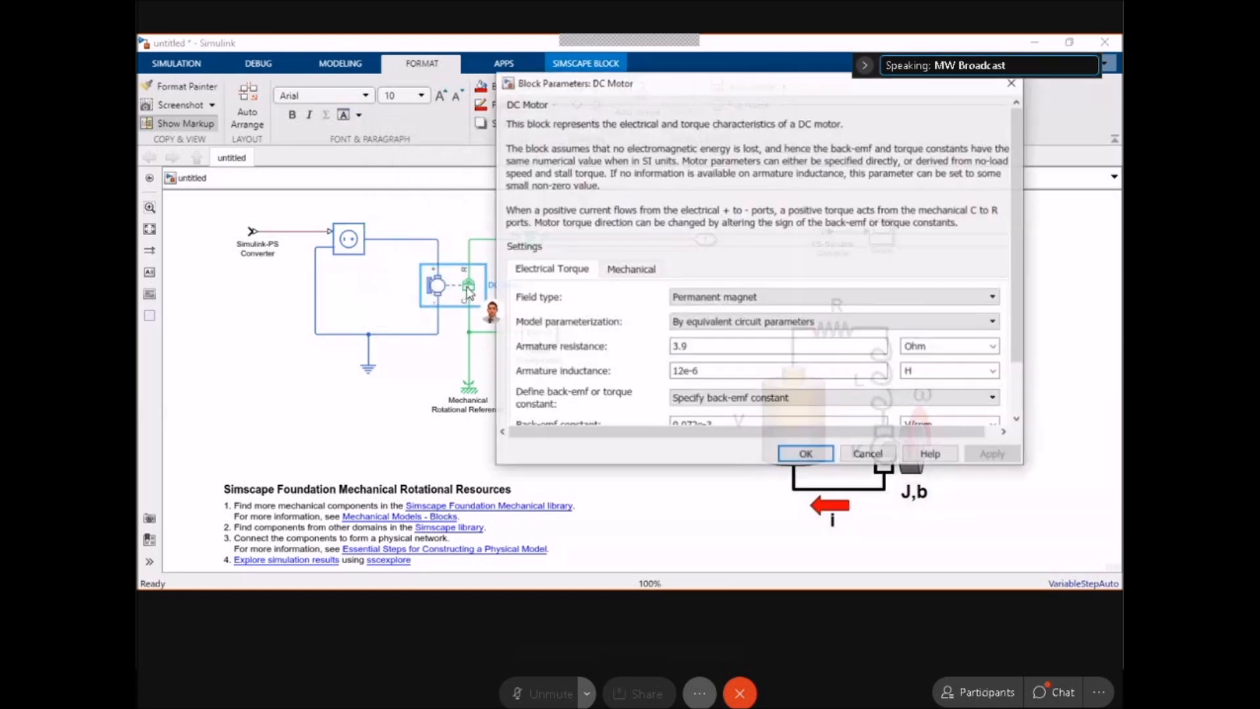
{"action": "left_click_drag", "start_coordinate": [1021, 463], "coordinate": [1074, 539]}
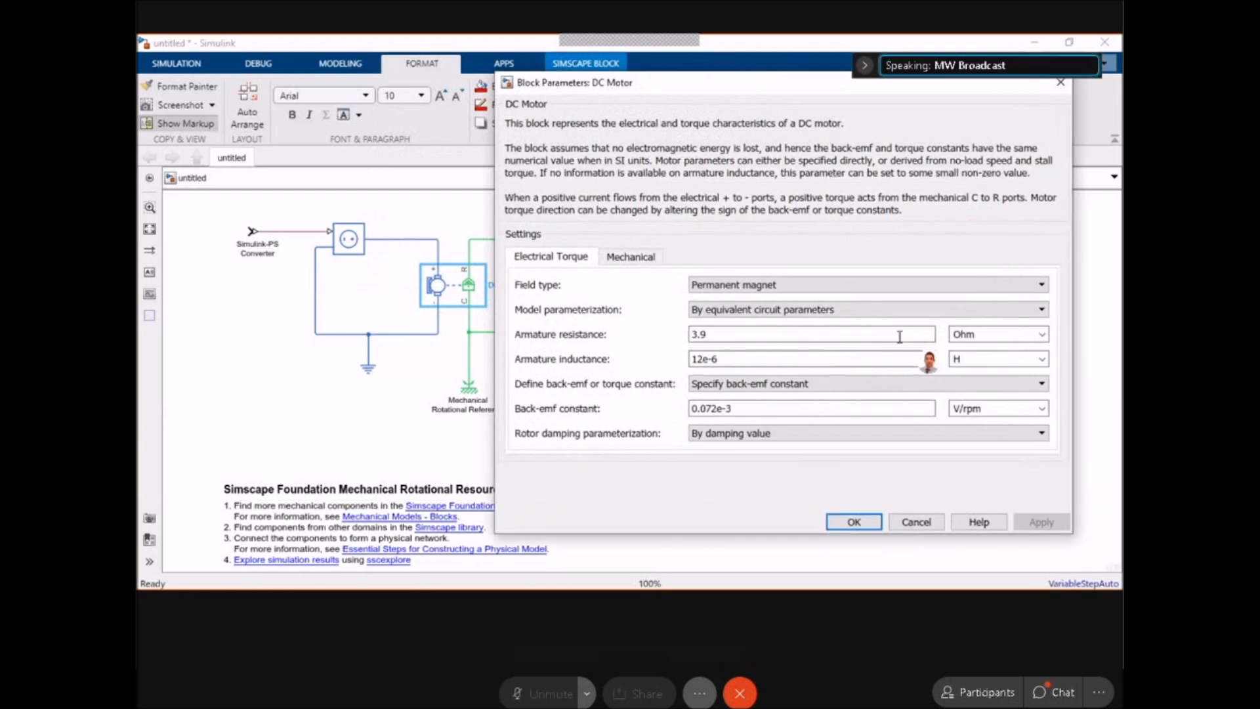
{"action": "double_click", "coordinate": [849, 334]}
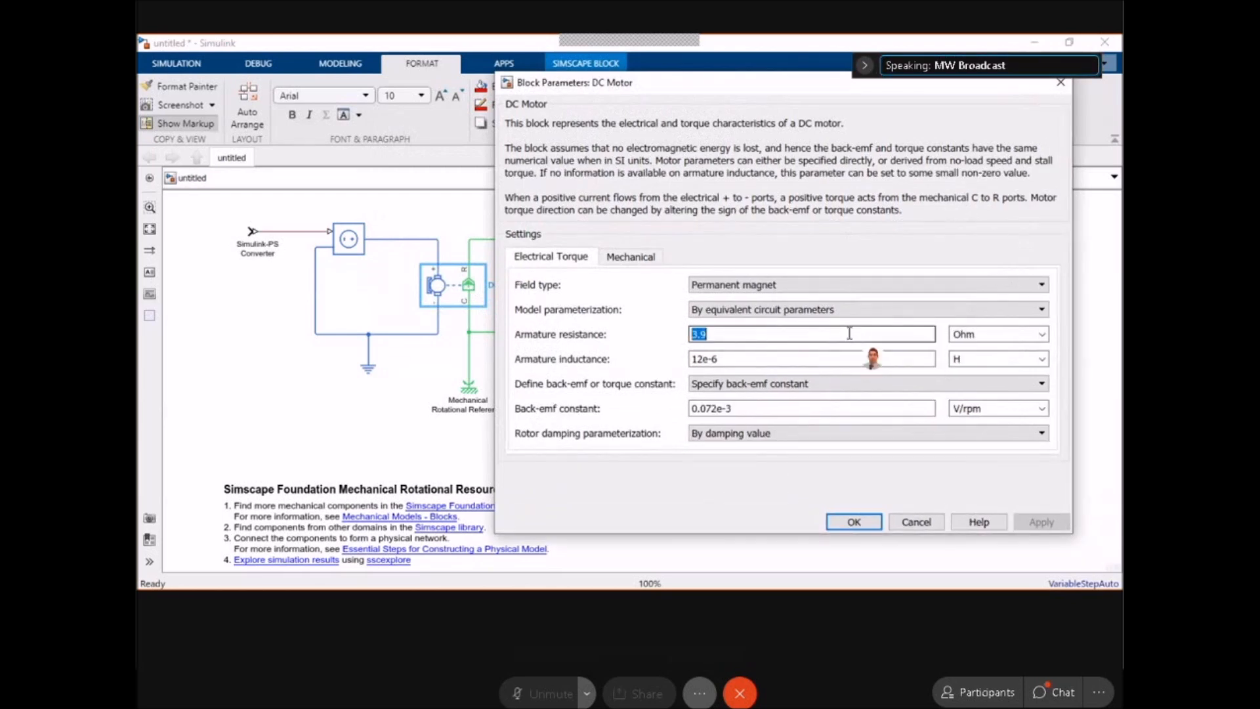
{"action": "type", "text": "R"}
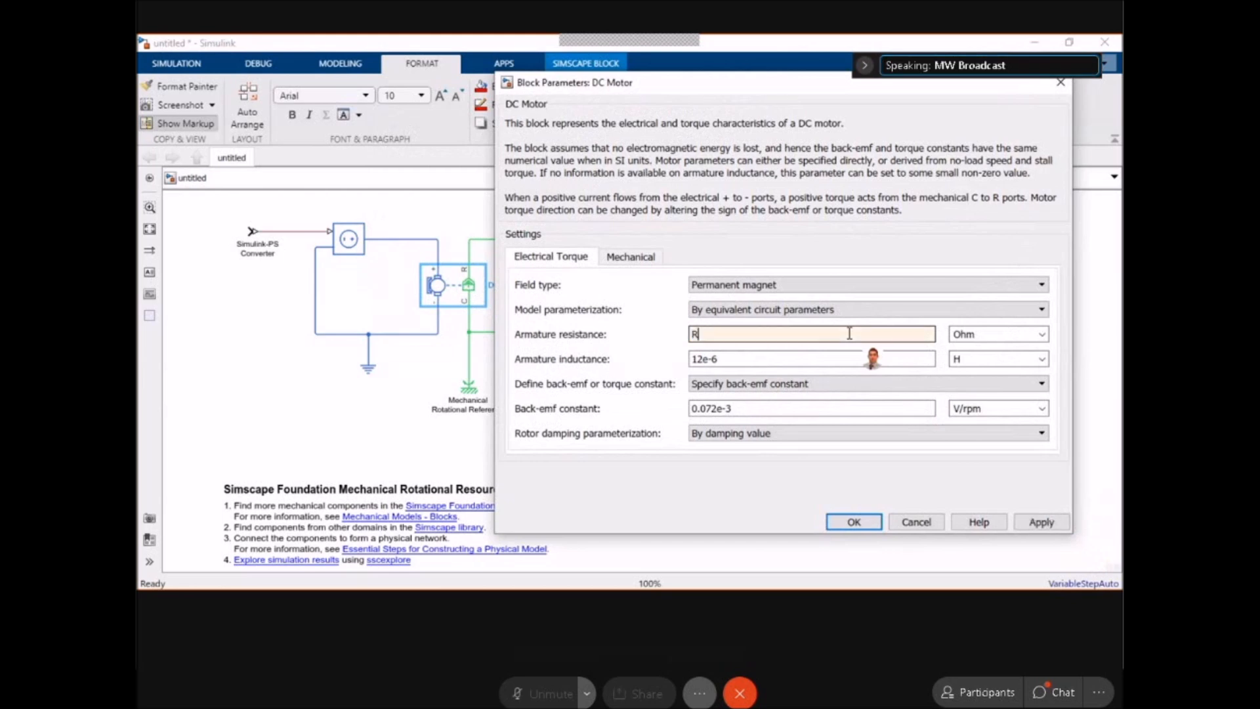
{"action": "double_click", "coordinate": [788, 360]}
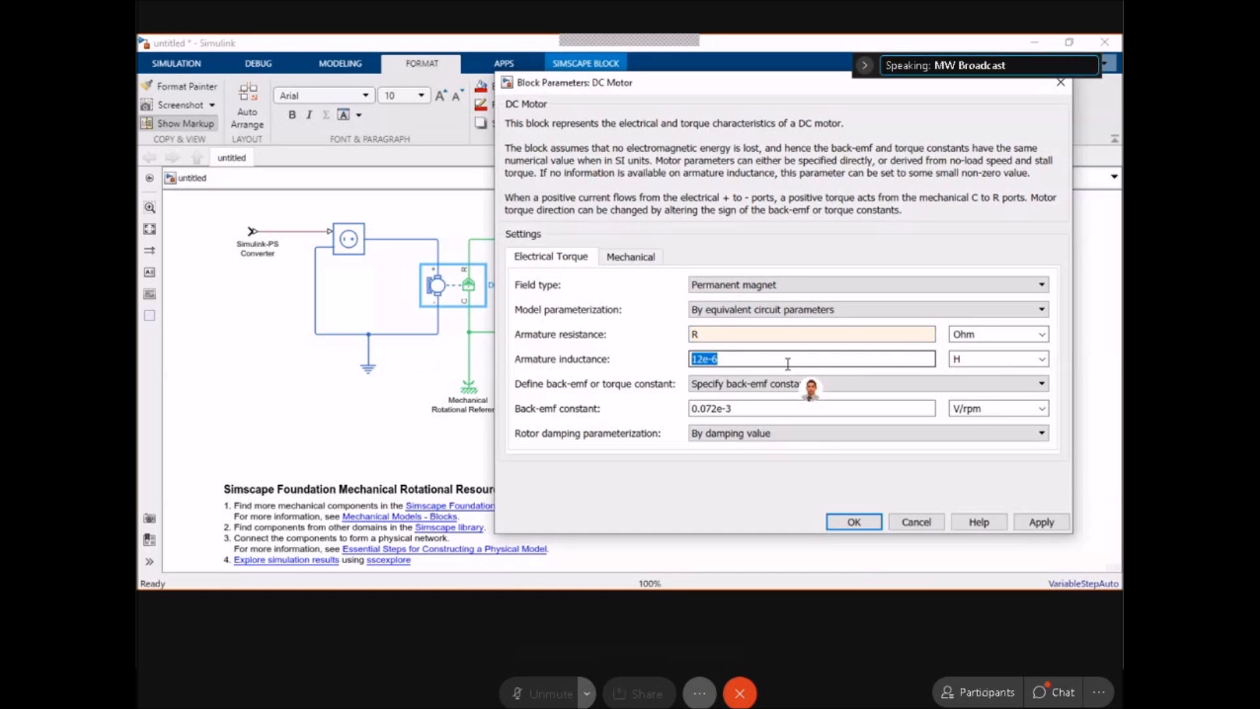
{"action": "type", "text": "L"}
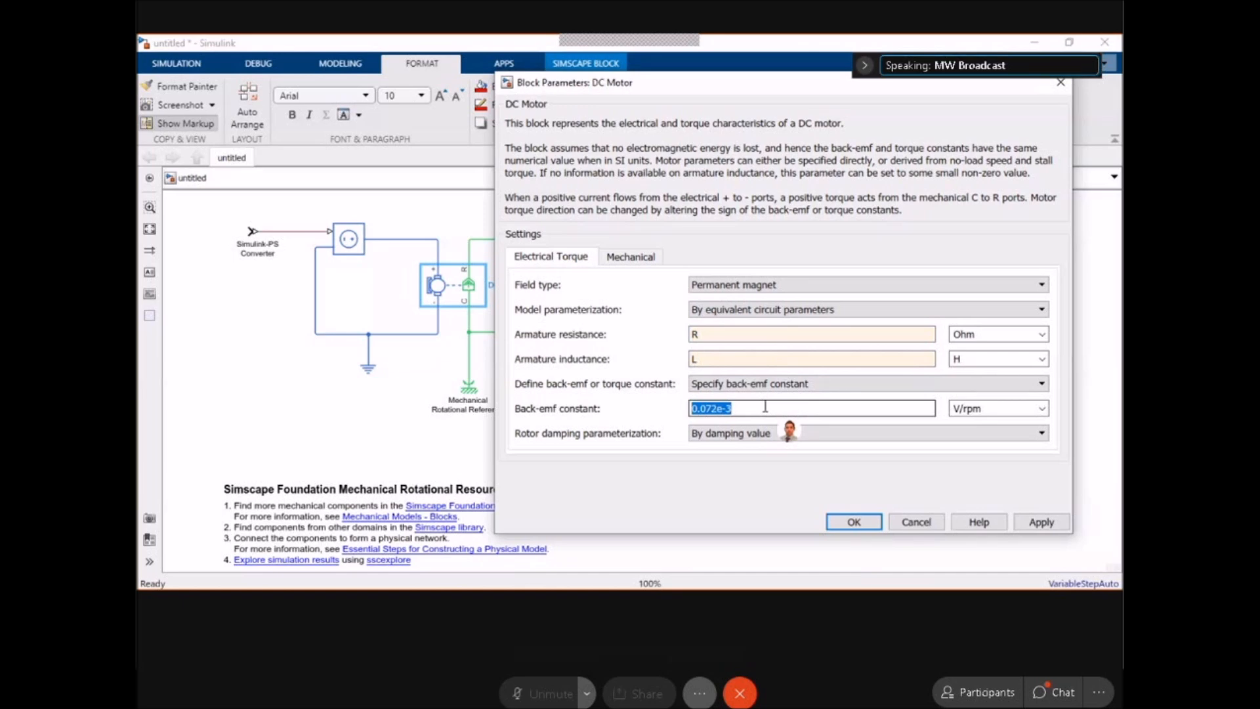
{"action": "type", "text": "EMF"}
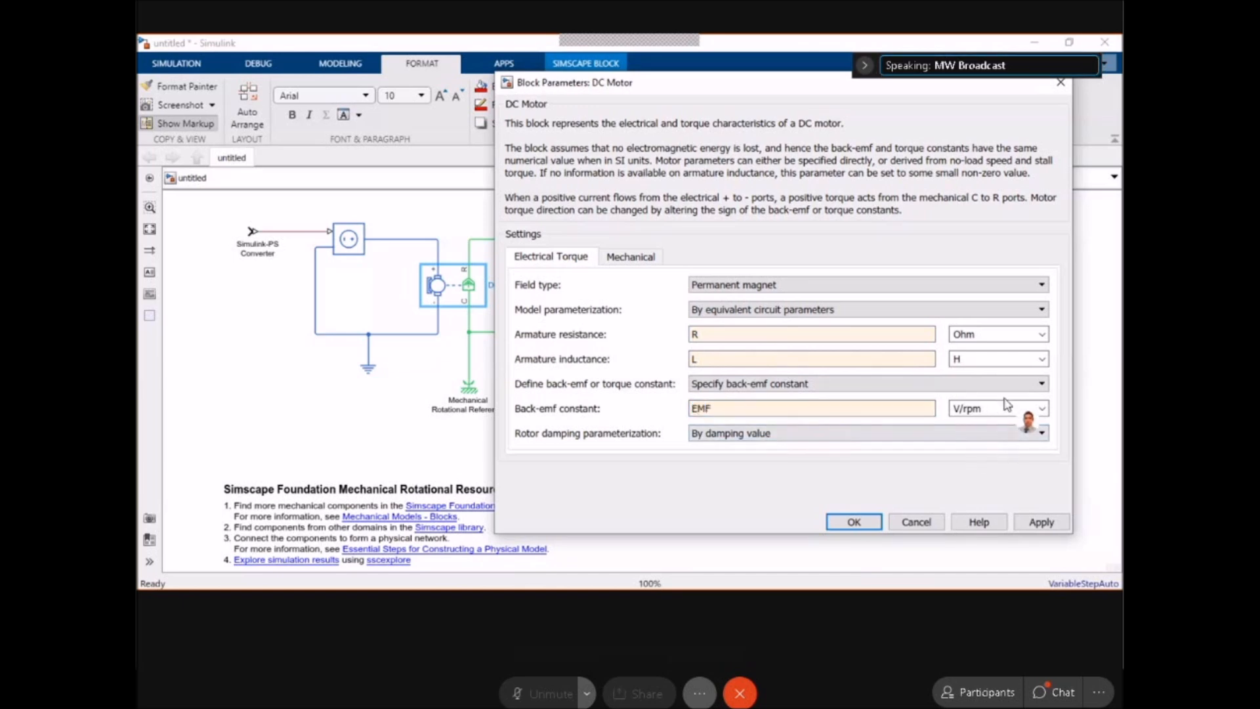
{"action": "left_click", "coordinate": [1041, 408]}
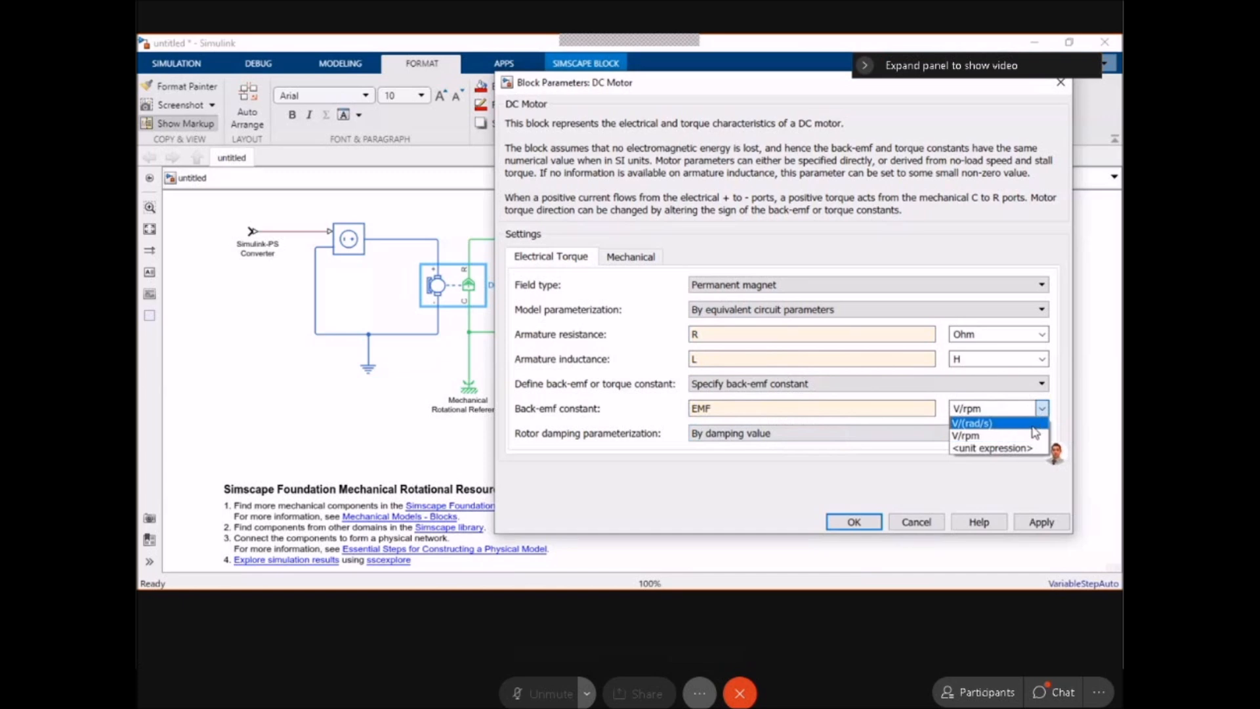
{"action": "left_click", "coordinate": [1033, 424]}
{"action": "left_click", "coordinate": [1039, 524]}
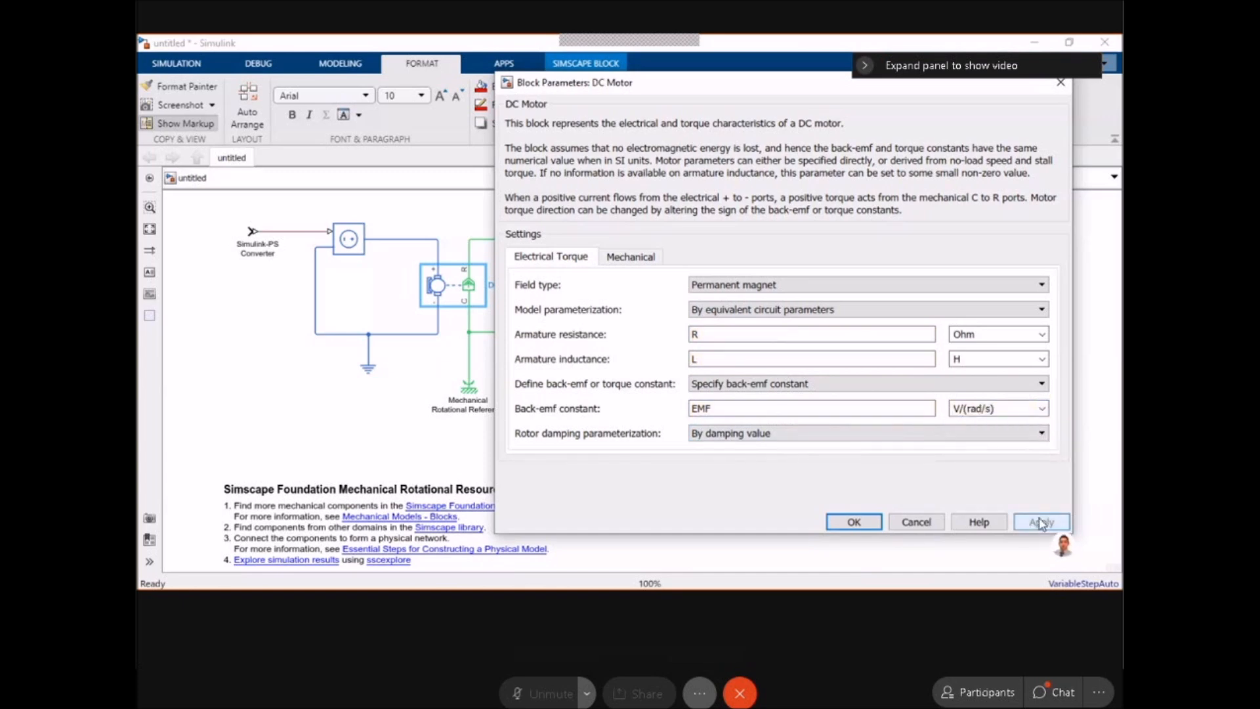
Set the DC Motor's rotor inertia to J in kg*m^2 and its rotor damping to B, and accept the parameters.
{"action": "left_click", "coordinate": [620, 261]}
{"action": "double_click", "coordinate": [742, 285]}
{"action": "type", "text": "J"}
{"action": "left_click", "coordinate": [1040, 286]}
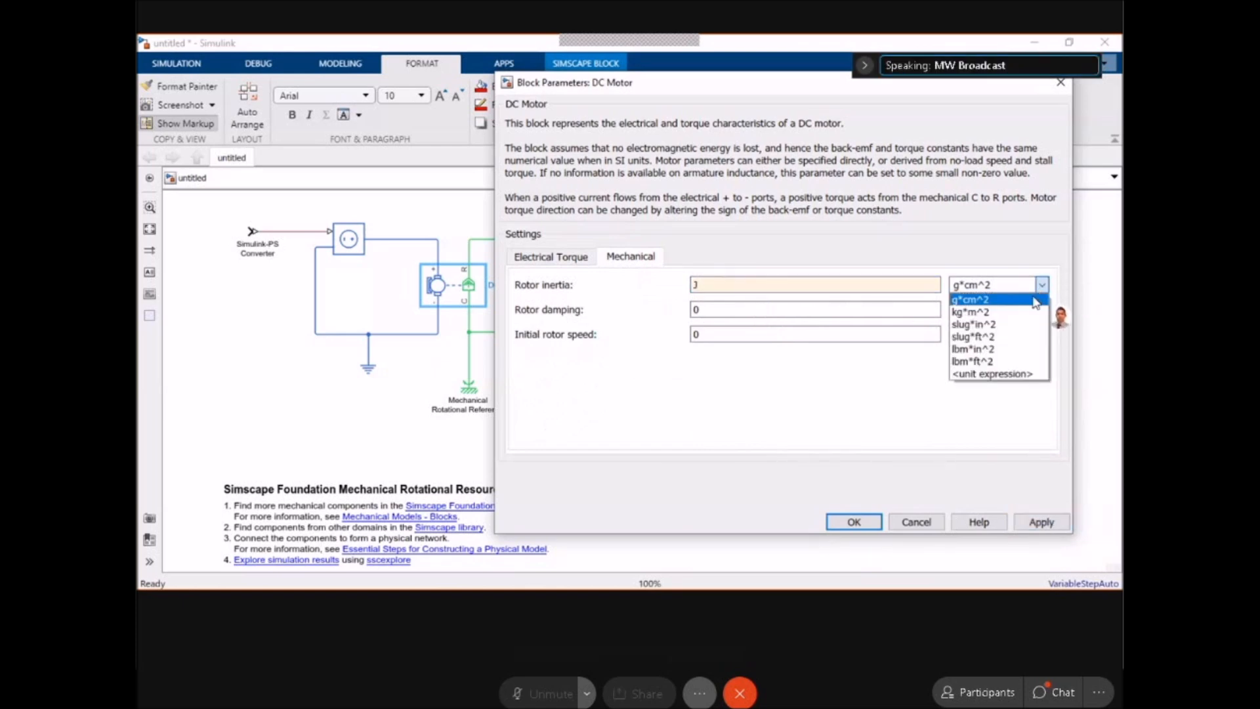
{"action": "left_click", "coordinate": [997, 312]}
{"action": "double_click", "coordinate": [820, 310]}
{"action": "type", "text": "B"}
{"action": "left_click", "coordinate": [1040, 522]}
{"action": "left_click", "coordinate": [856, 521]}
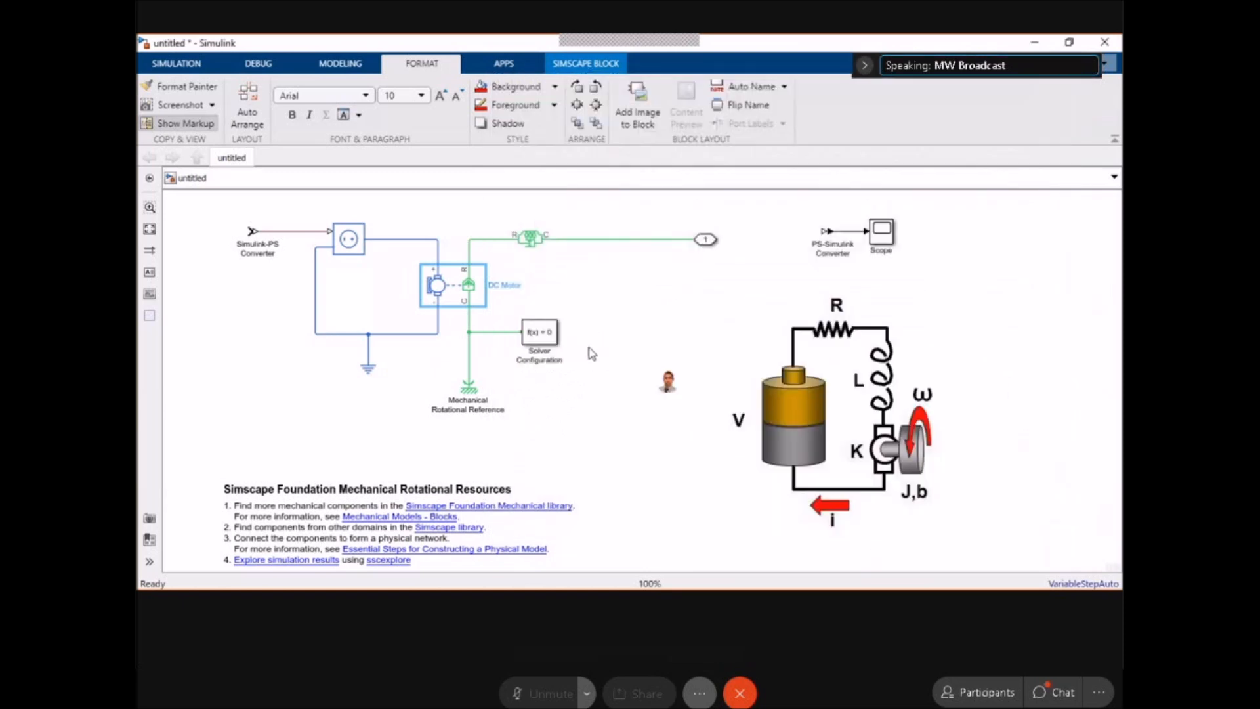
Set the Torsional Spring-Damper's restoring spring stiffness to 10000 N*m/rad and viscous friction coefficient to 1000 N*m/(rad/s), and accept the parameters.
{"action": "double_click", "coordinate": [529, 241]}
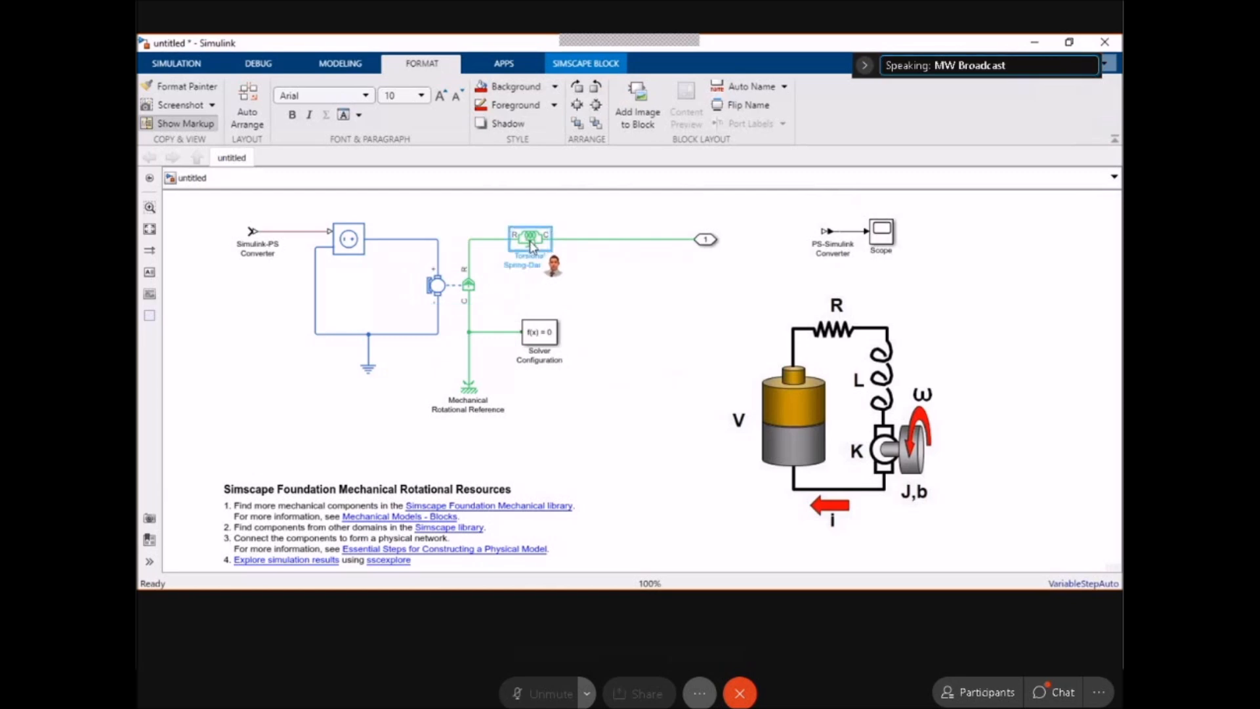
{"action": "double_click", "coordinate": [781, 240]}
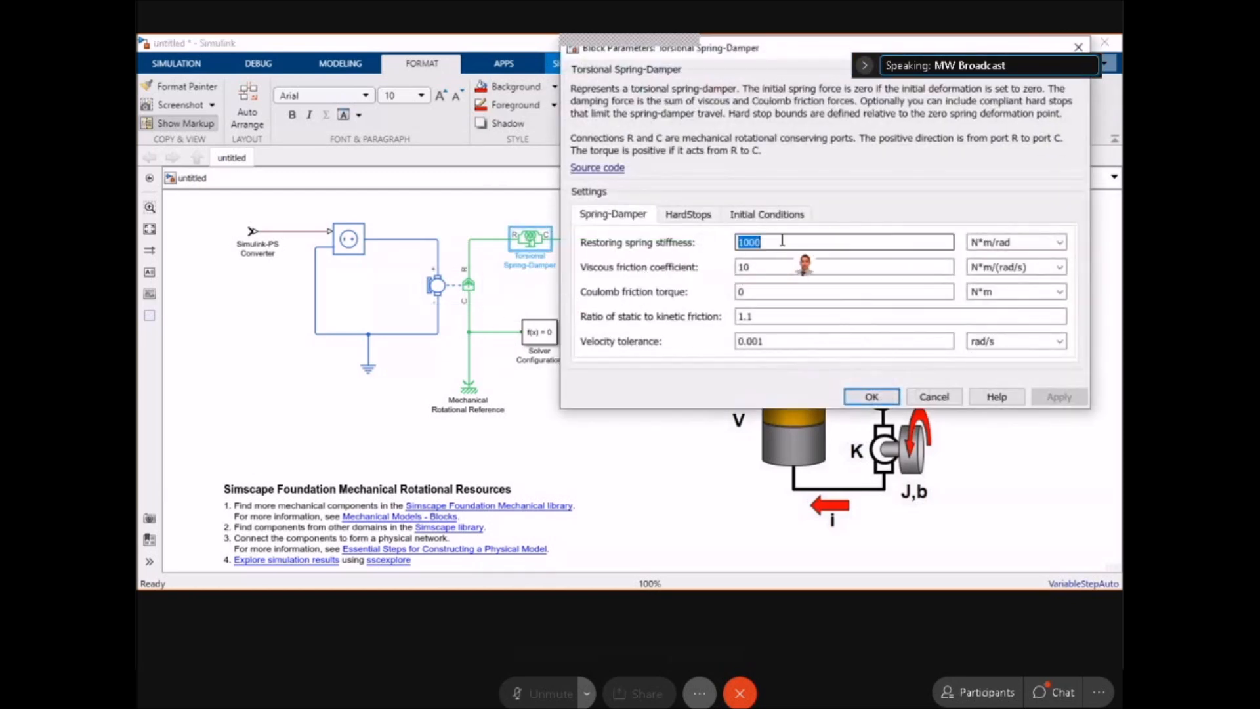
{"action": "type", "text": "0"}
{"action": "double_click", "coordinate": [771, 265]}
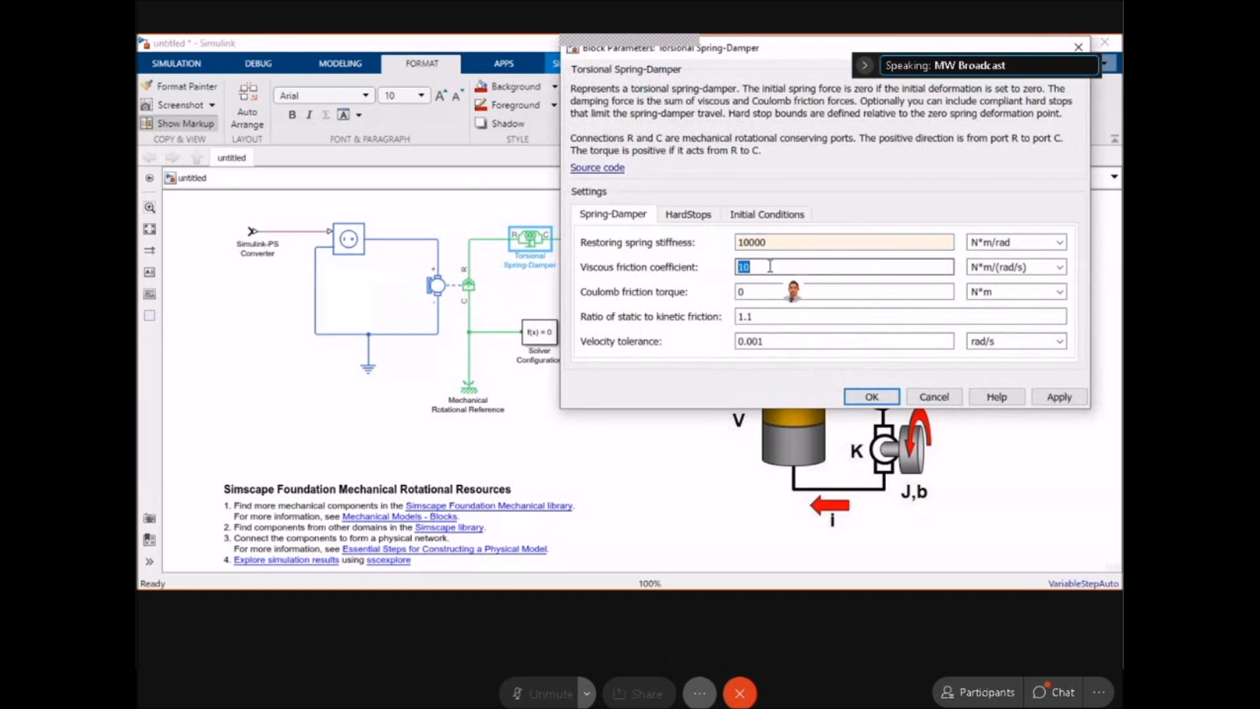
{"action": "type", "text": "1000"}
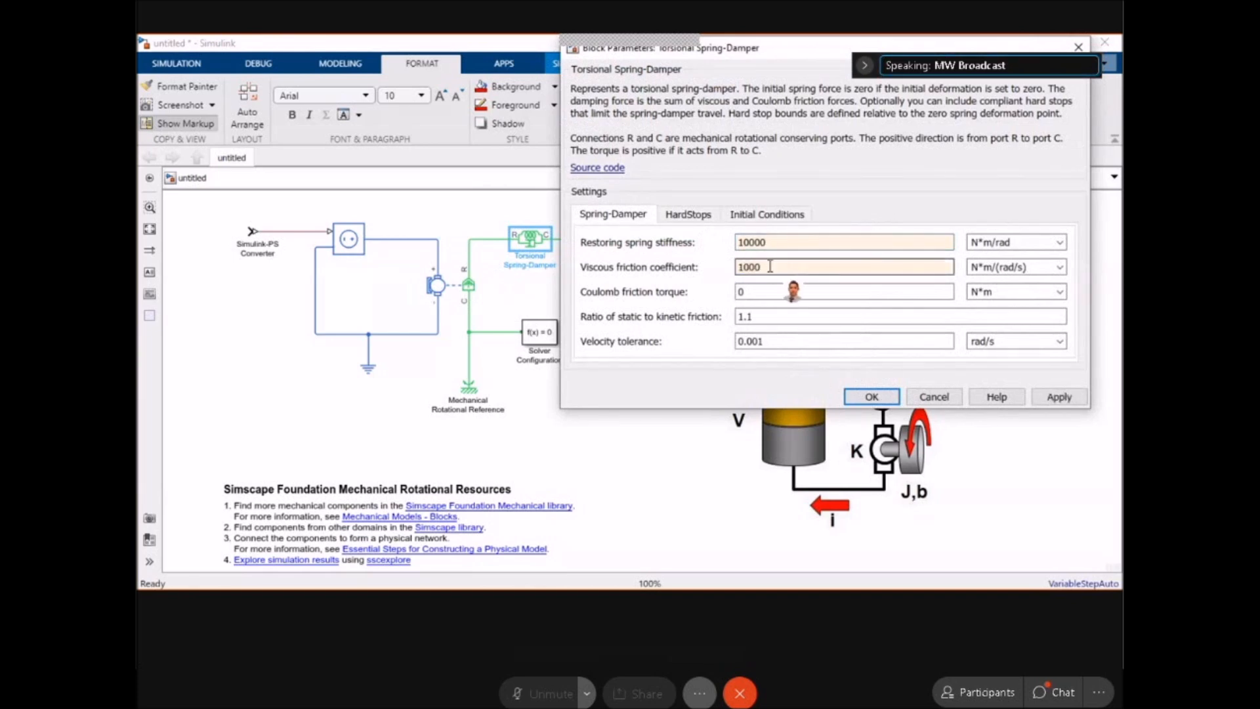
{"action": "left_click", "coordinate": [1058, 397]}
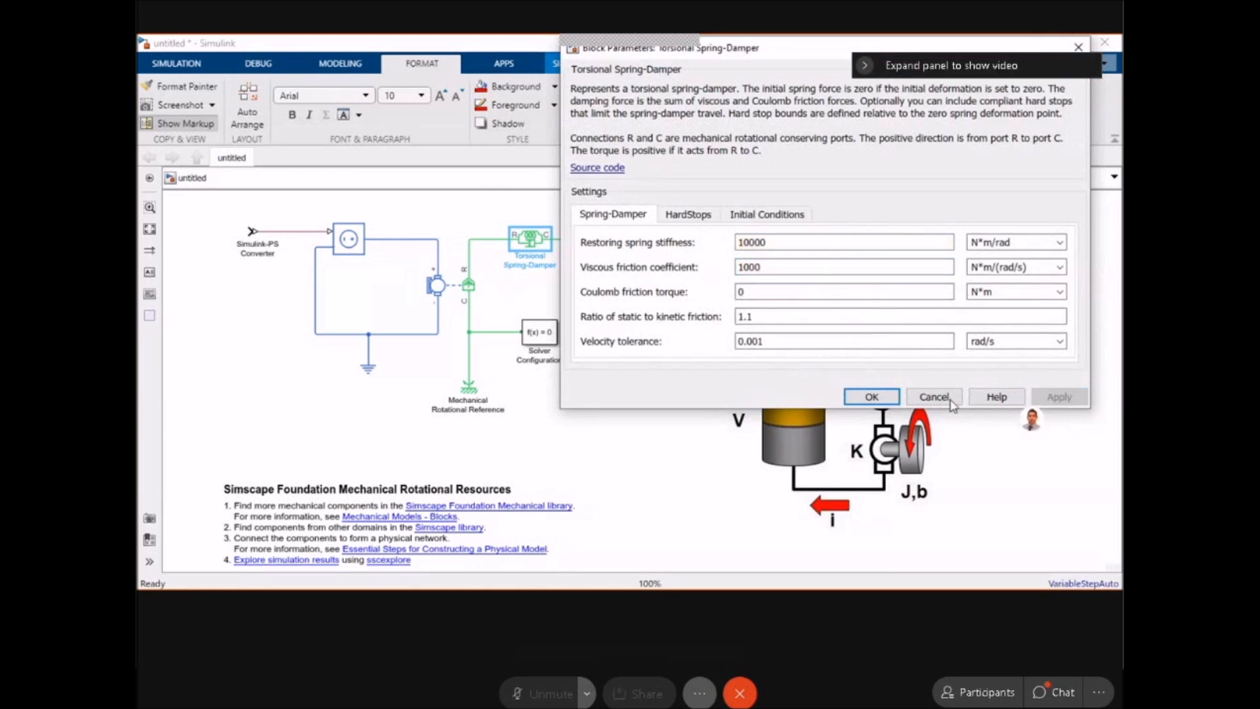
{"action": "left_click", "coordinate": [871, 397]}
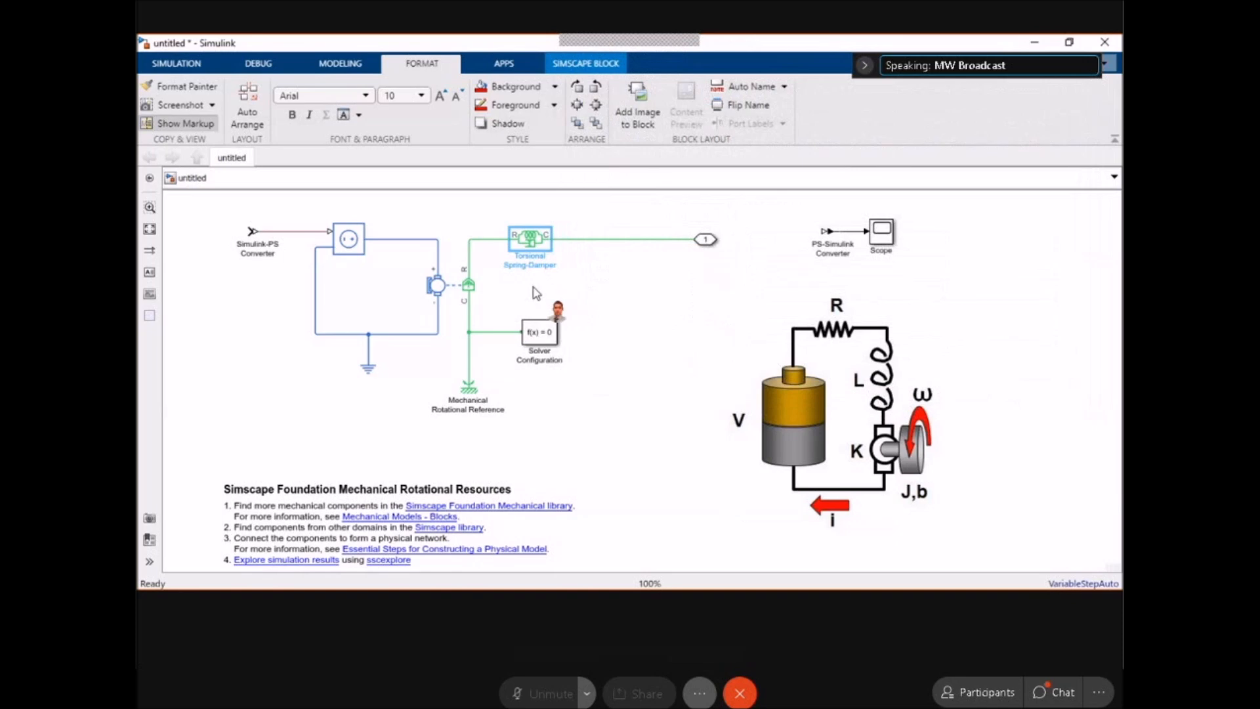
Run the simulation of the DC motor model.
{"action": "left_click", "coordinate": [183, 63]}
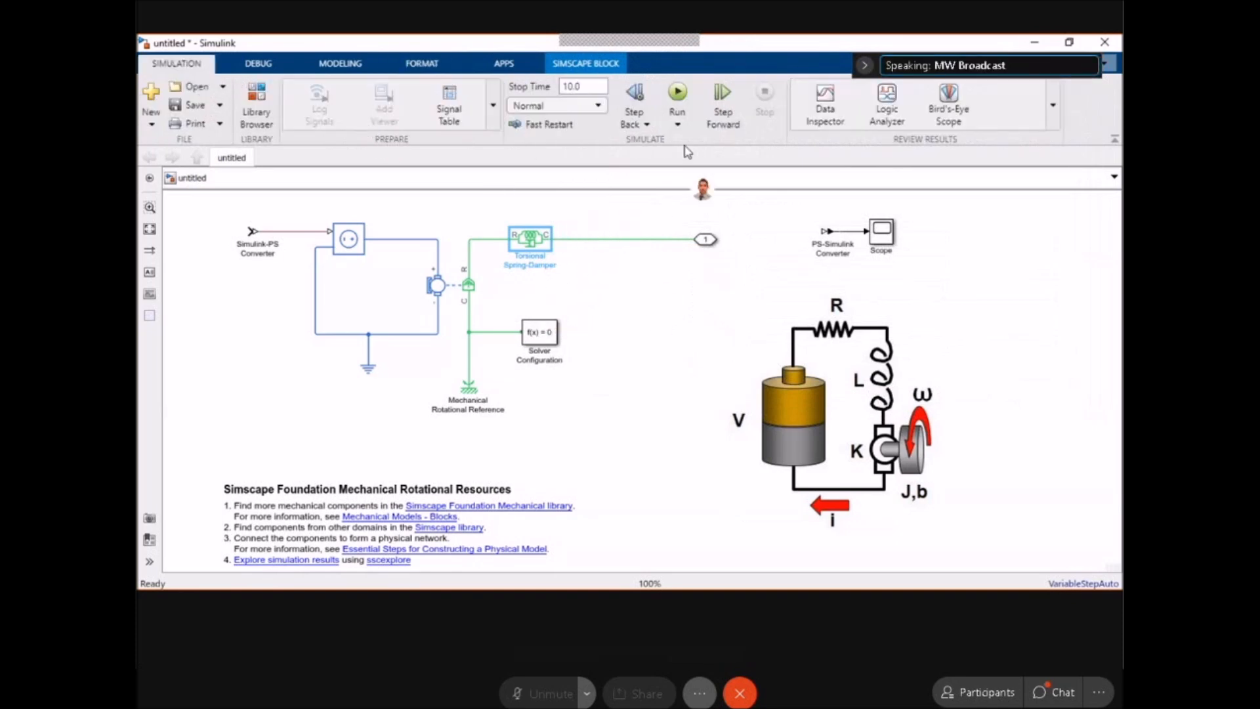
{"action": "left_click", "coordinate": [676, 93]}
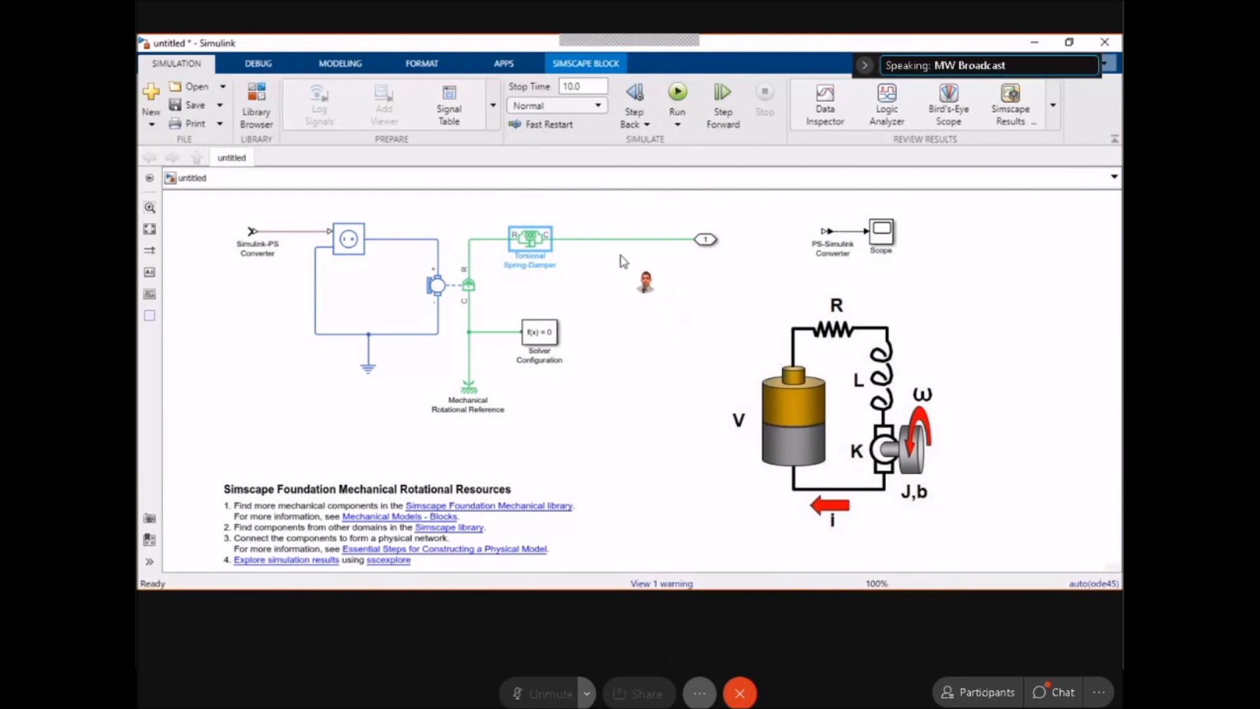
Draw a branch line from the connection between the Torsional Spring-Damper and the connection port, and start a block search at its end.
{"action": "left_click_drag", "start_coordinate": [586, 240], "coordinate": [657, 300]}
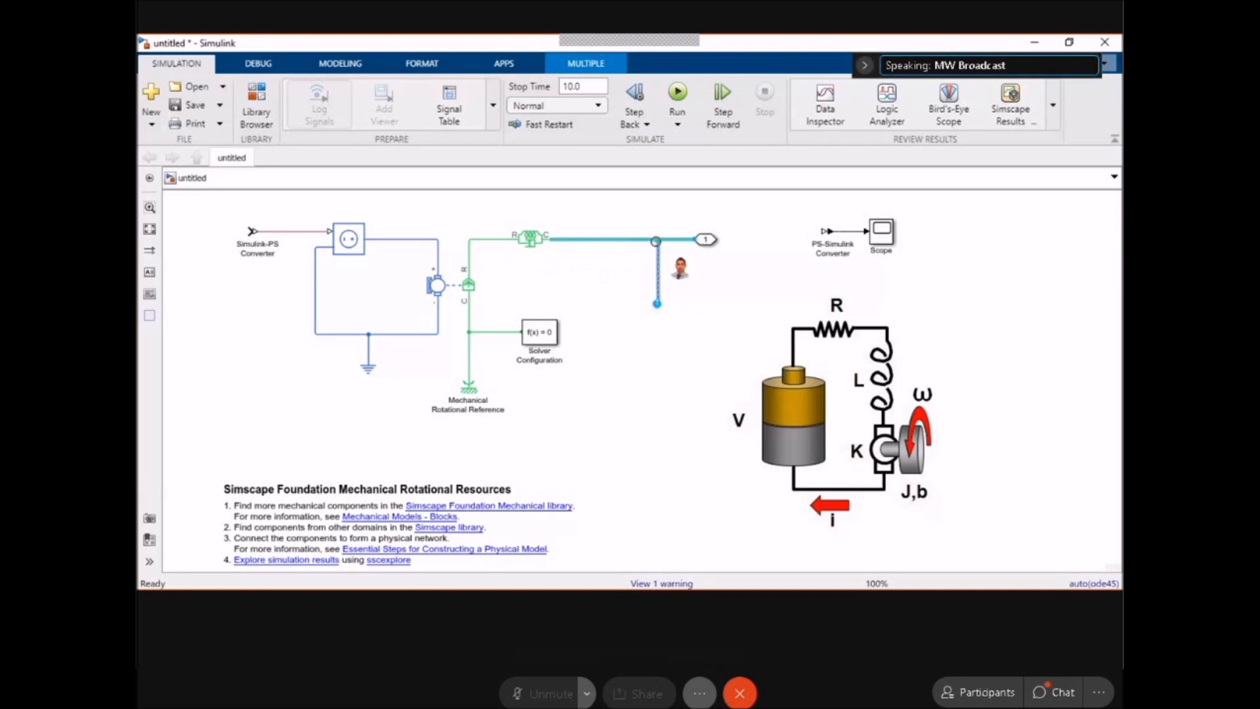
{"action": "left_click_drag", "start_coordinate": [636, 241], "coordinate": [633, 267]}
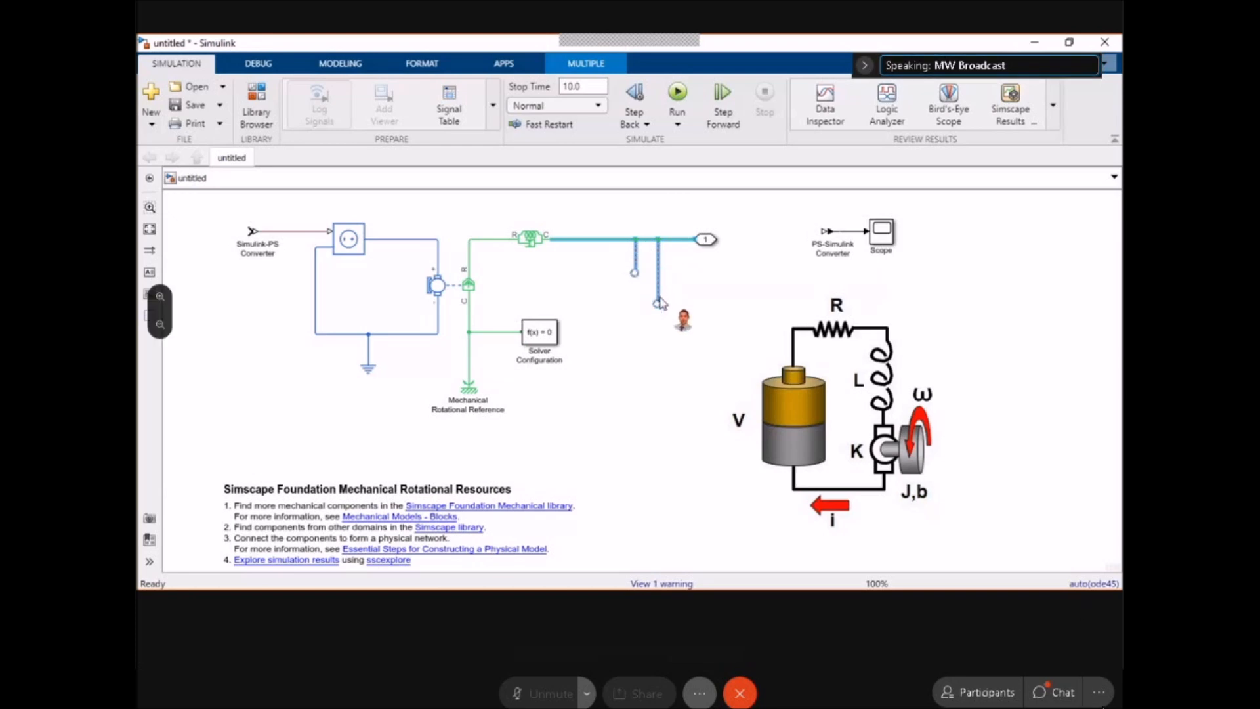
{"action": "left_click", "coordinate": [1099, 693]}
{"action": "left_click_drag", "start_coordinate": [606, 283], "coordinate": [618, 291]}
{"action": "key", "text": "ctrl+z"}
{"action": "left_click", "coordinate": [1069, 699]}
{"action": "left_click", "coordinate": [689, 309]}
{"action": "left_click", "coordinate": [1063, 700]}
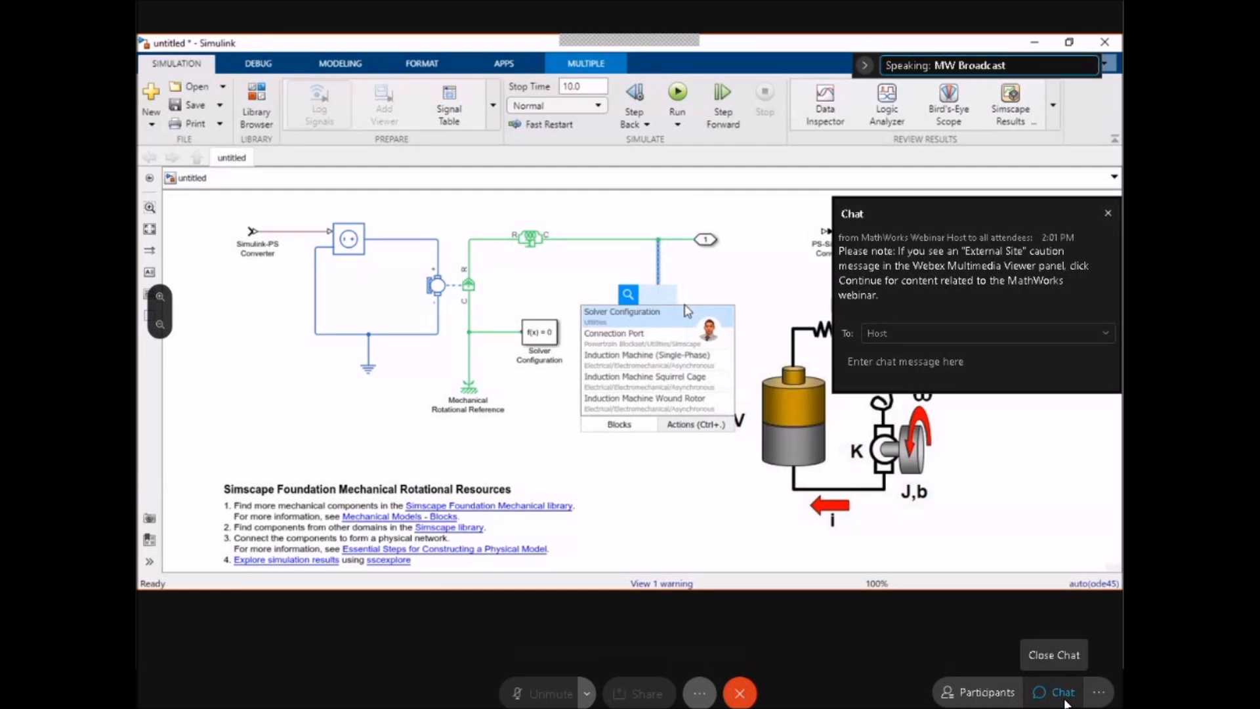
{"action": "left_click", "coordinate": [1064, 700]}
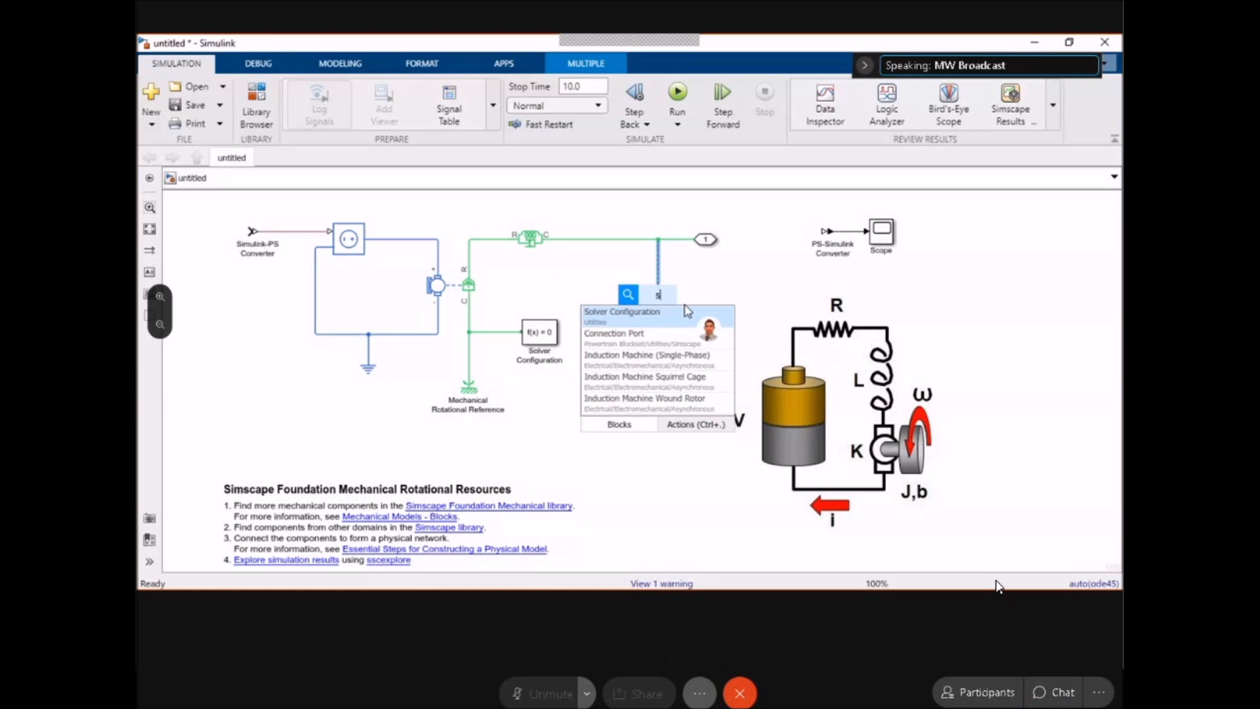
{"action": "left_click", "coordinate": [964, 694]}
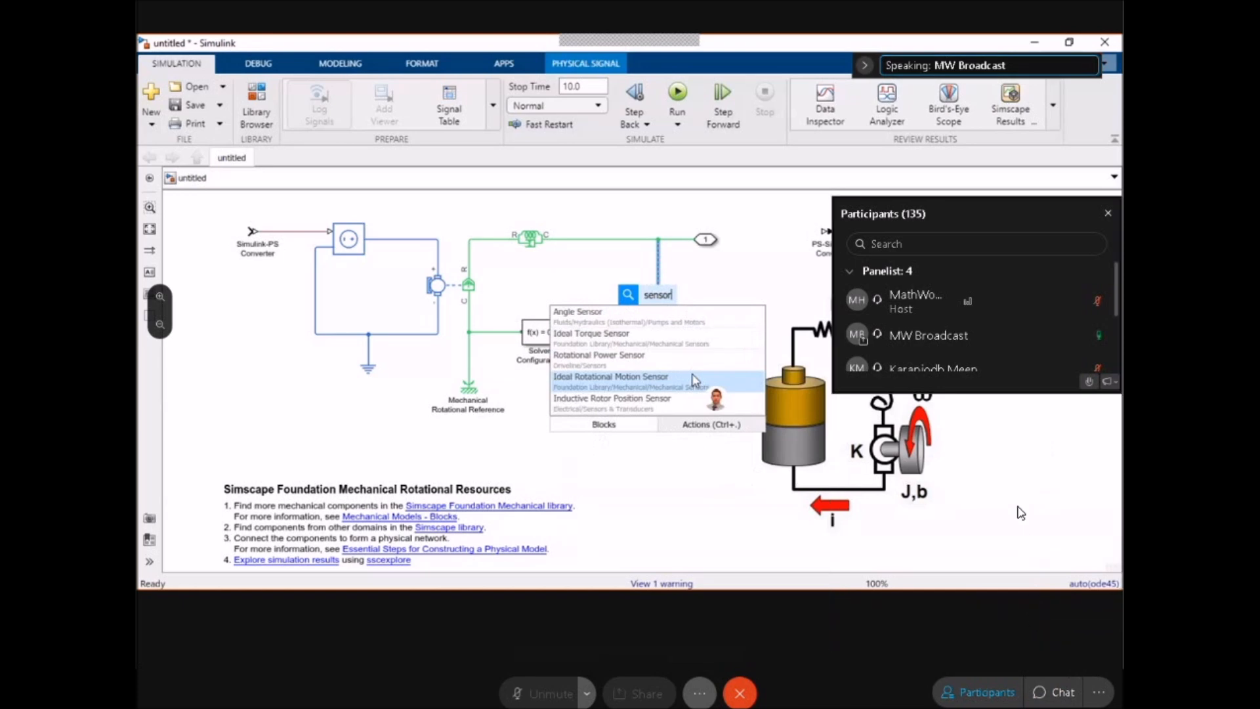
{"action": "left_click", "coordinate": [992, 694]}
{"action": "left_click", "coordinate": [988, 702]}
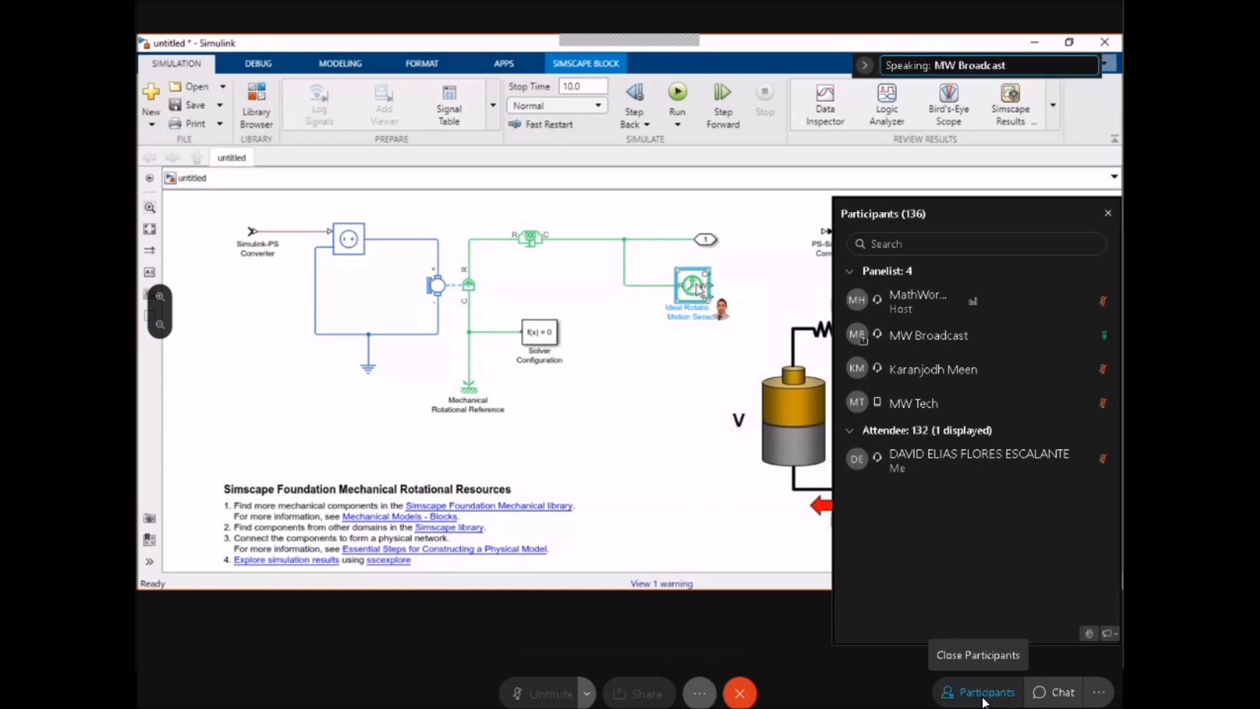
{"action": "left_click", "coordinate": [984, 694]}
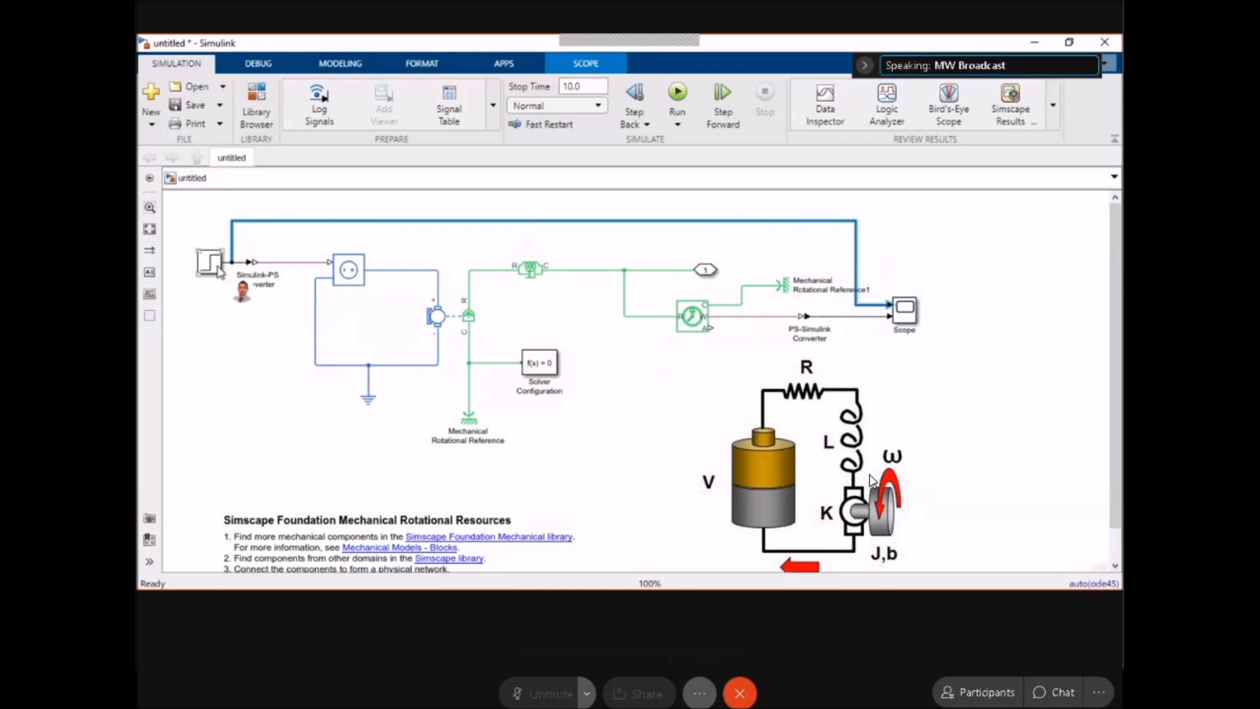
Group the blocks from the Simulink-PS Converter through the DC motor circuit to the Torsional Spring-Damper into a subsystem.
{"action": "left_click_drag", "start_coordinate": [219, 272], "coordinate": [596, 458]}
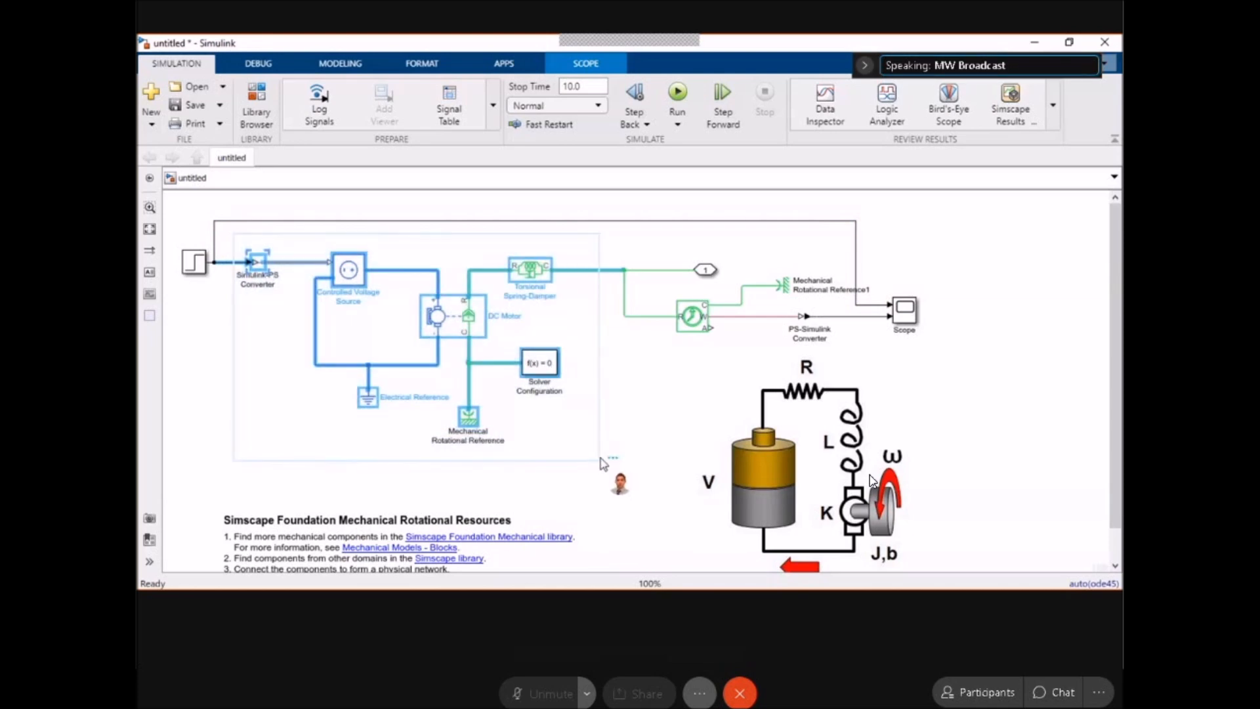
{"action": "mouse_move", "coordinate": [608, 458]}
{"action": "left_click", "coordinate": [609, 454]}
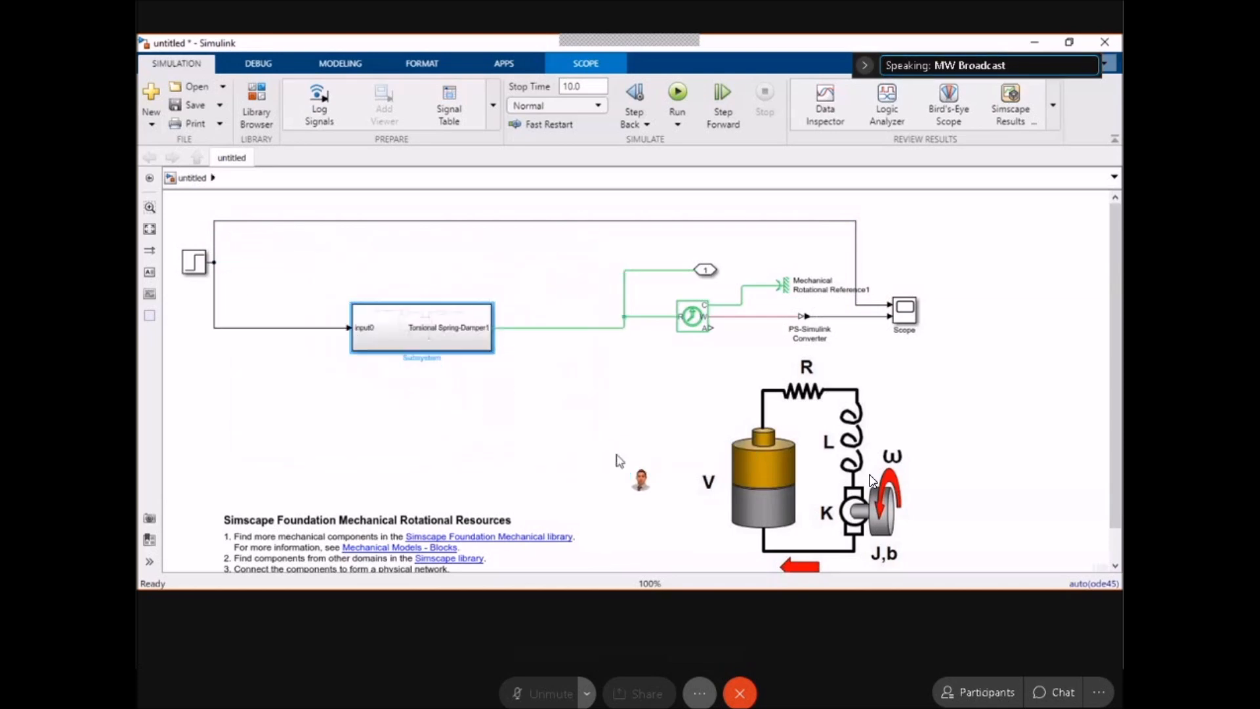
Enlarge the subsystem block, line it up with the rotational motion sensor, and move the reference circuit image clear below the model.
{"action": "left_click_drag", "start_coordinate": [441, 319], "coordinate": [445, 293]}
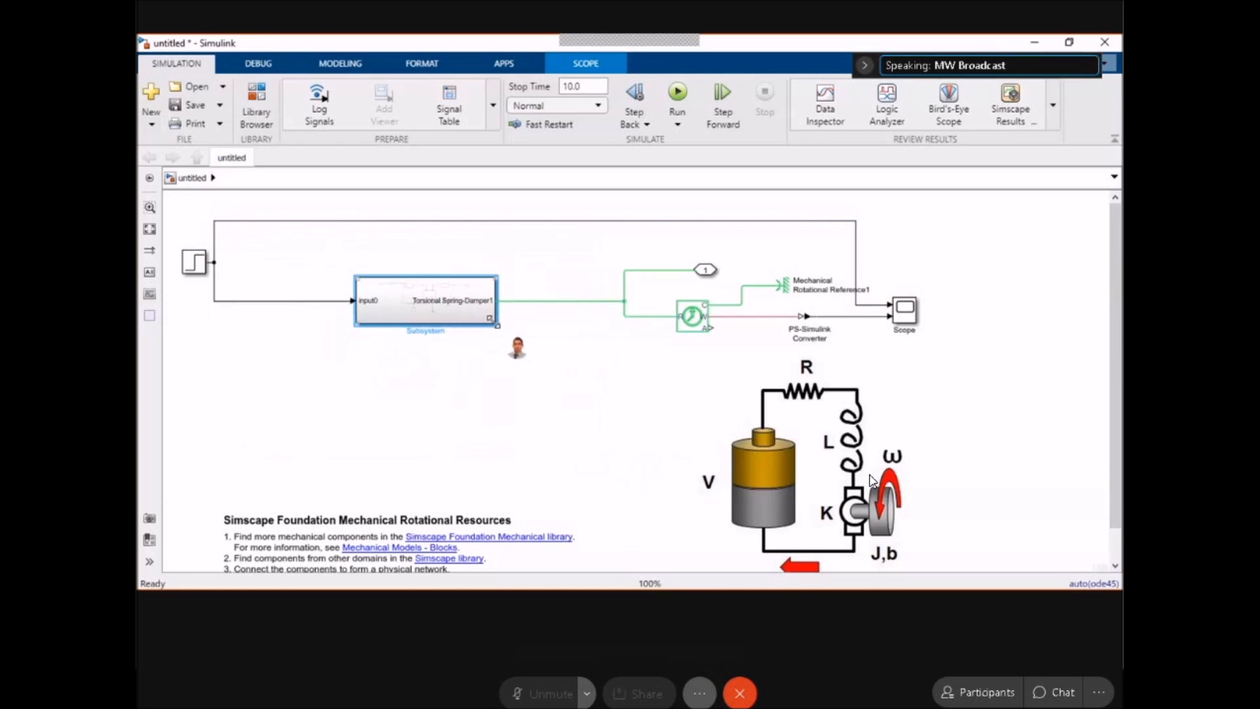
{"action": "left_click_drag", "start_coordinate": [497, 325], "coordinate": [525, 387]}
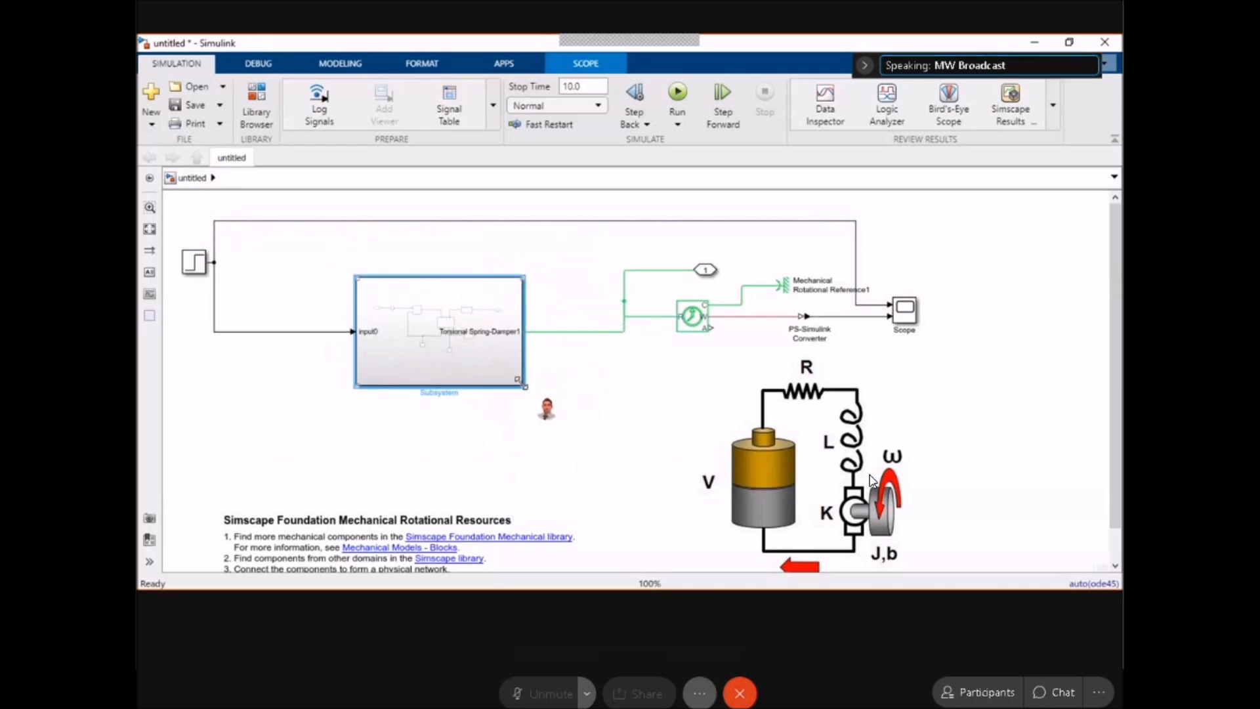
{"action": "left_click_drag", "start_coordinate": [467, 353], "coordinate": [514, 328]}
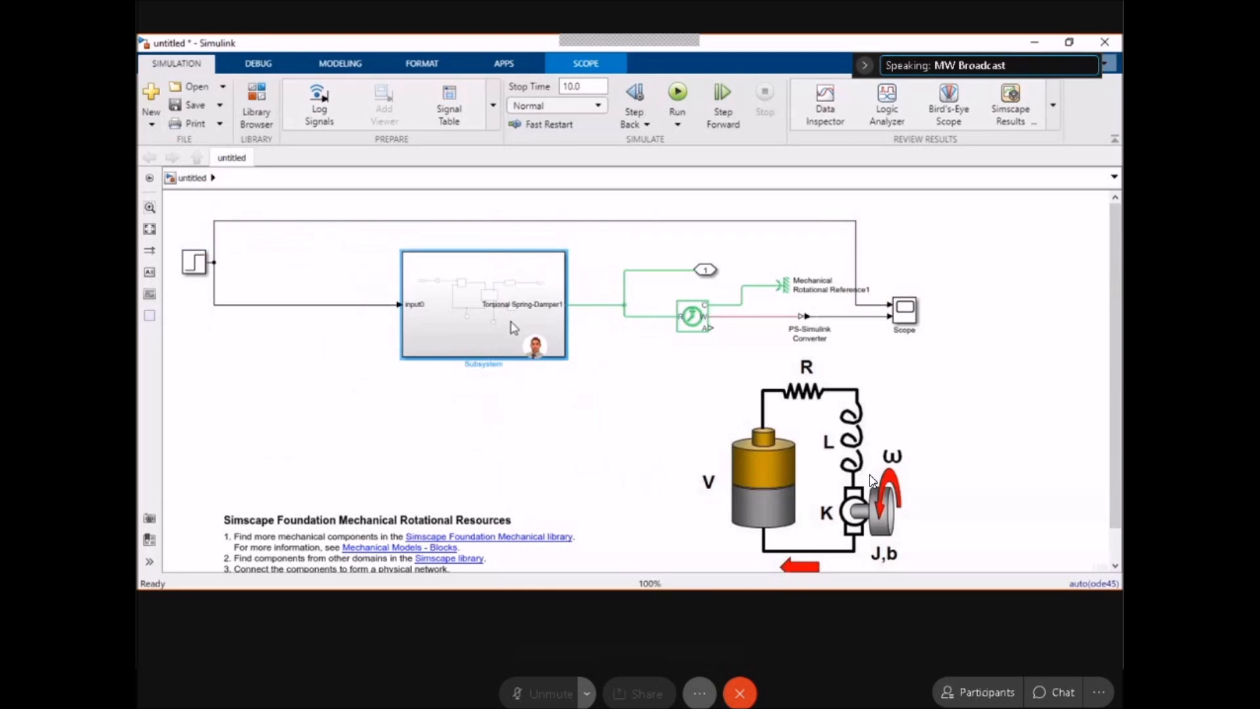
{"action": "left_click", "coordinate": [523, 332]}
{"action": "left_click_drag", "start_coordinate": [528, 331], "coordinate": [559, 342]}
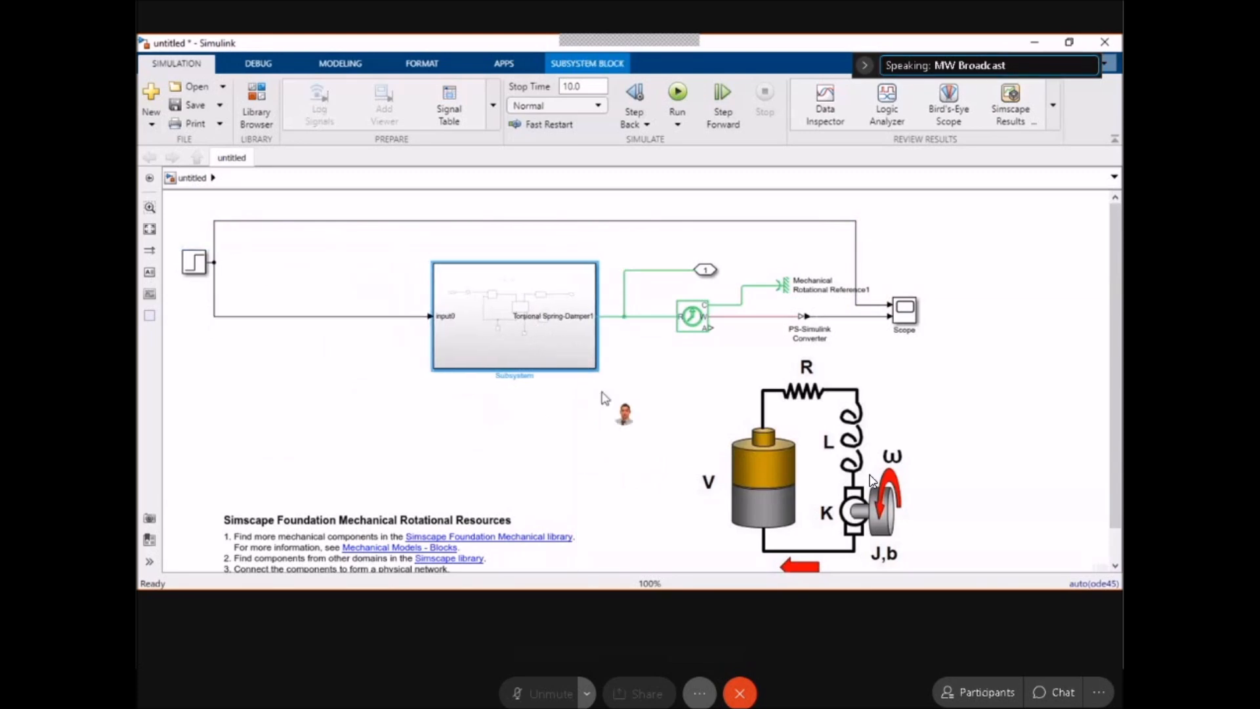
{"action": "left_click_drag", "start_coordinate": [780, 396], "coordinate": [817, 441]}
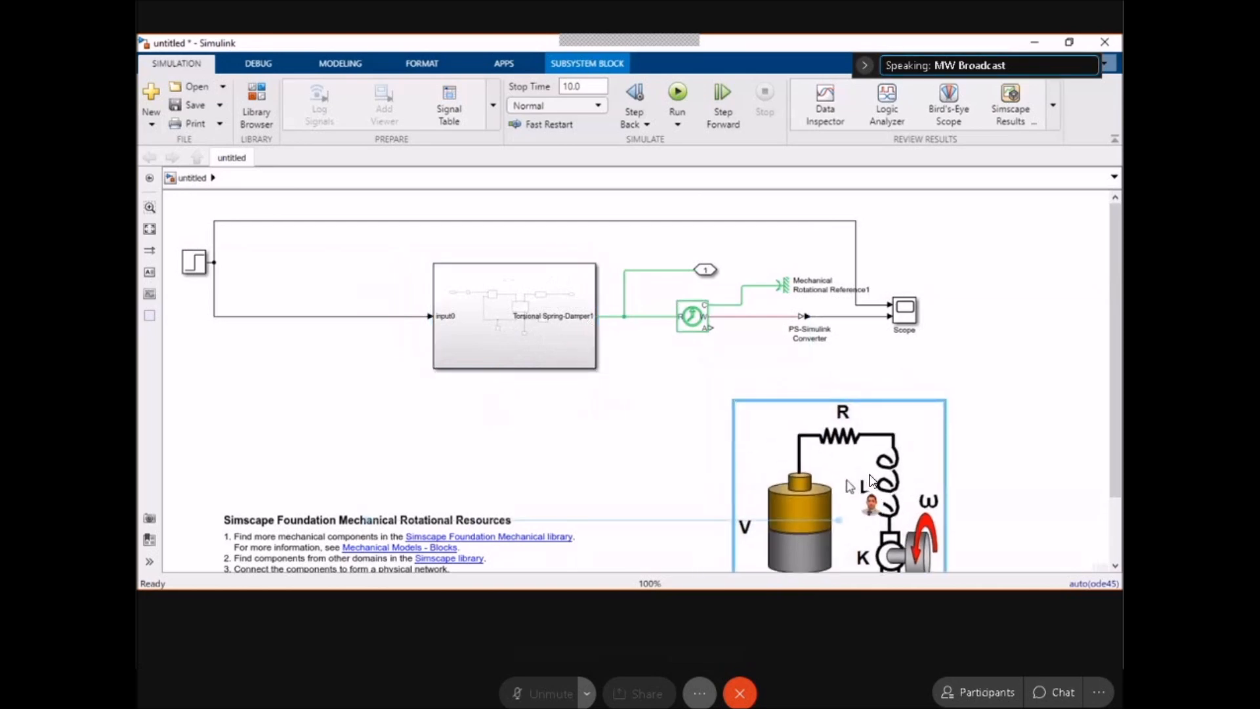
Add a PID Controller block from the Simulink/Continuous library to the empty canvas area between the Step block and the subsystem.
{"action": "left_click", "coordinate": [307, 365]}
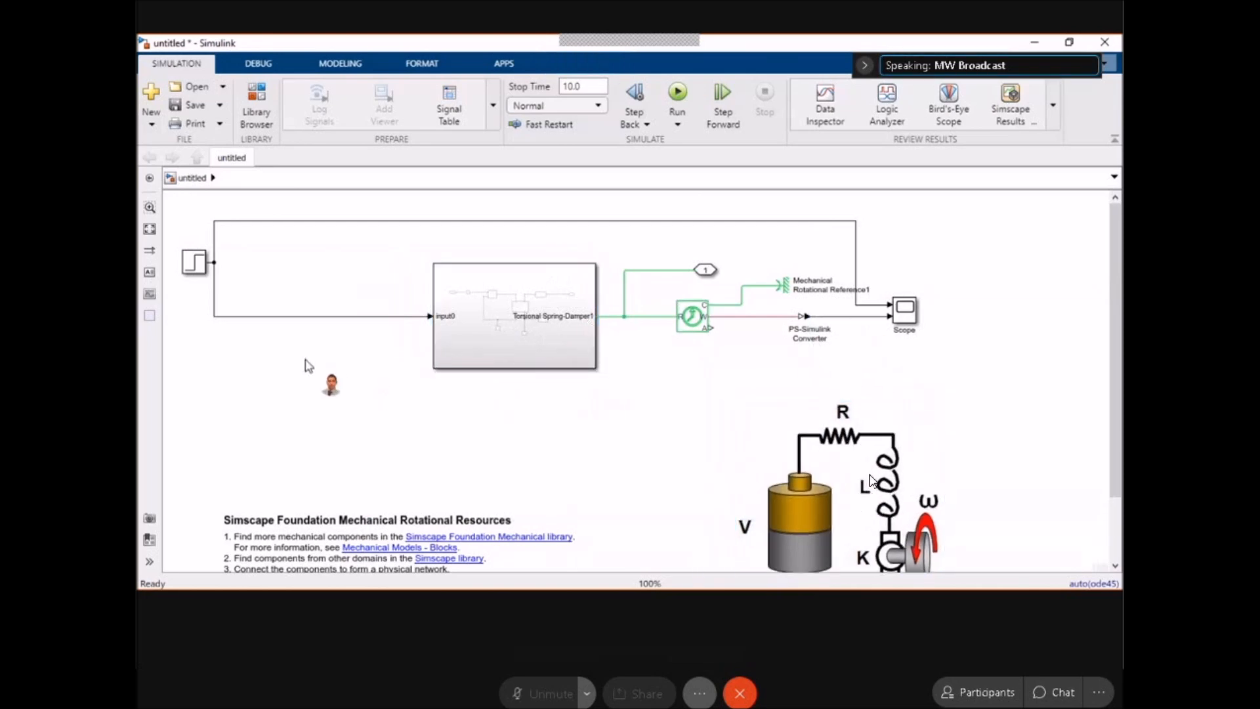
{"action": "double_click", "coordinate": [307, 365]}
{"action": "type", "text": "pid"}
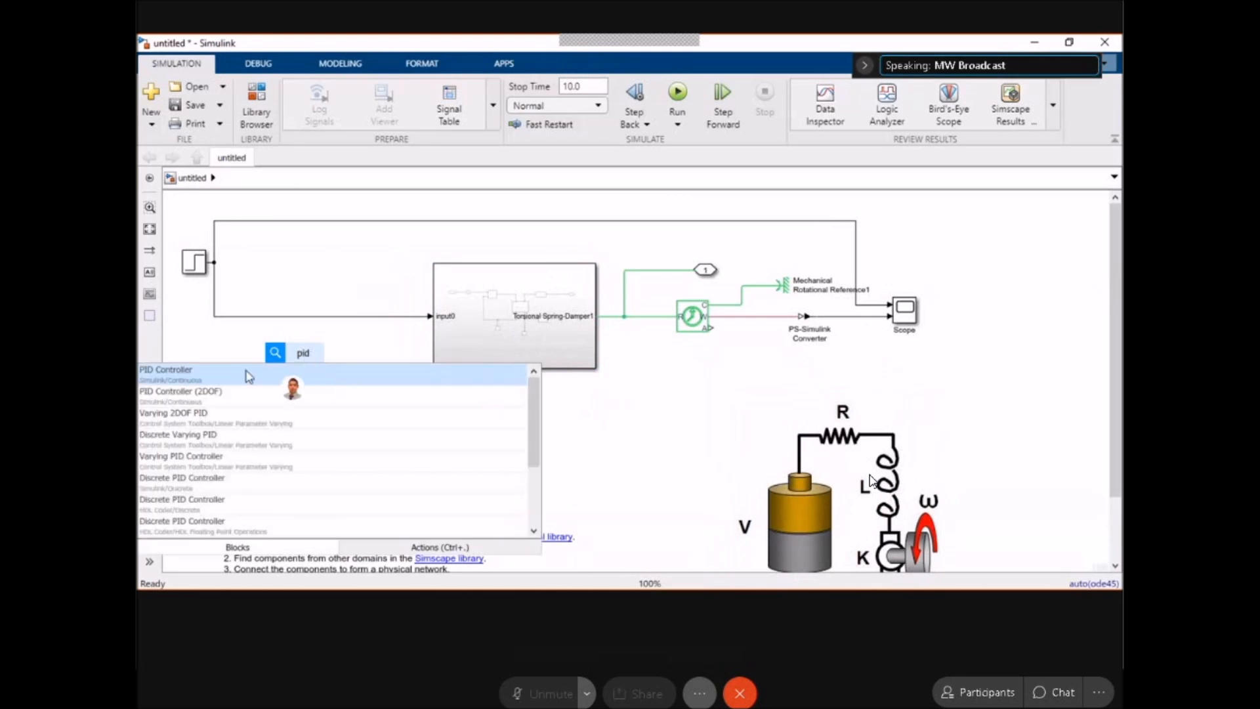
{"action": "left_click", "coordinate": [240, 374]}
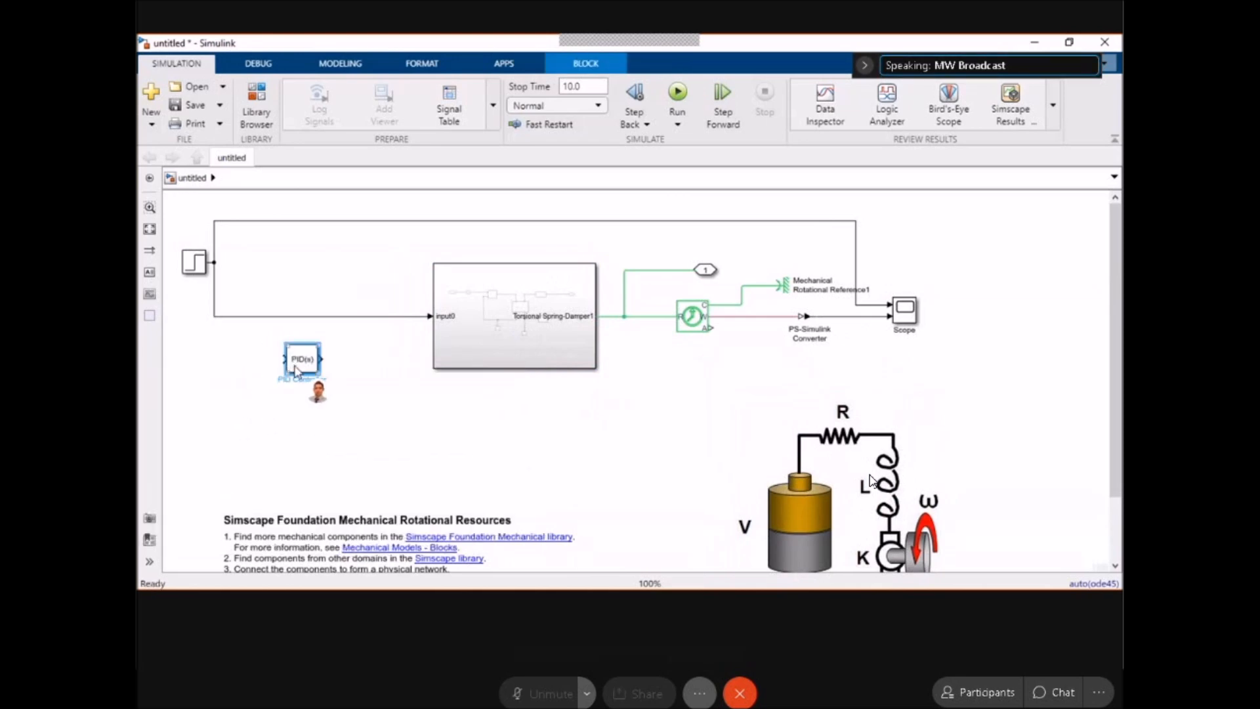
Delete the Step block's signal lines to the subsystem and Scope, and connect the PID Controller to the subsystem's input.
{"action": "left_click", "coordinate": [420, 316]}
{"action": "key", "text": "Delete"}
{"action": "left_click", "coordinate": [342, 222]}
{"action": "key", "text": "Delete"}
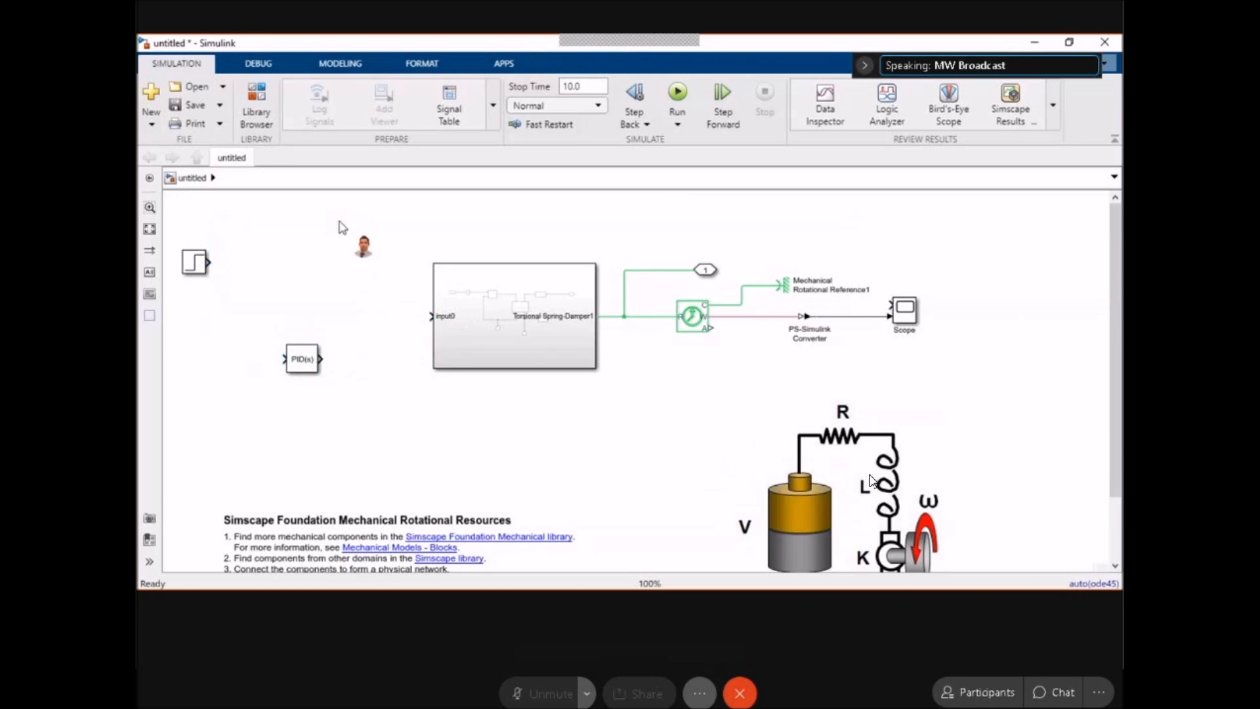
{"action": "left_click_drag", "start_coordinate": [316, 354], "coordinate": [364, 318]}
Add a Sum block with the list of signs |+- and connect its output to the PID Controller's input.
{"action": "left_click", "coordinate": [278, 362]}
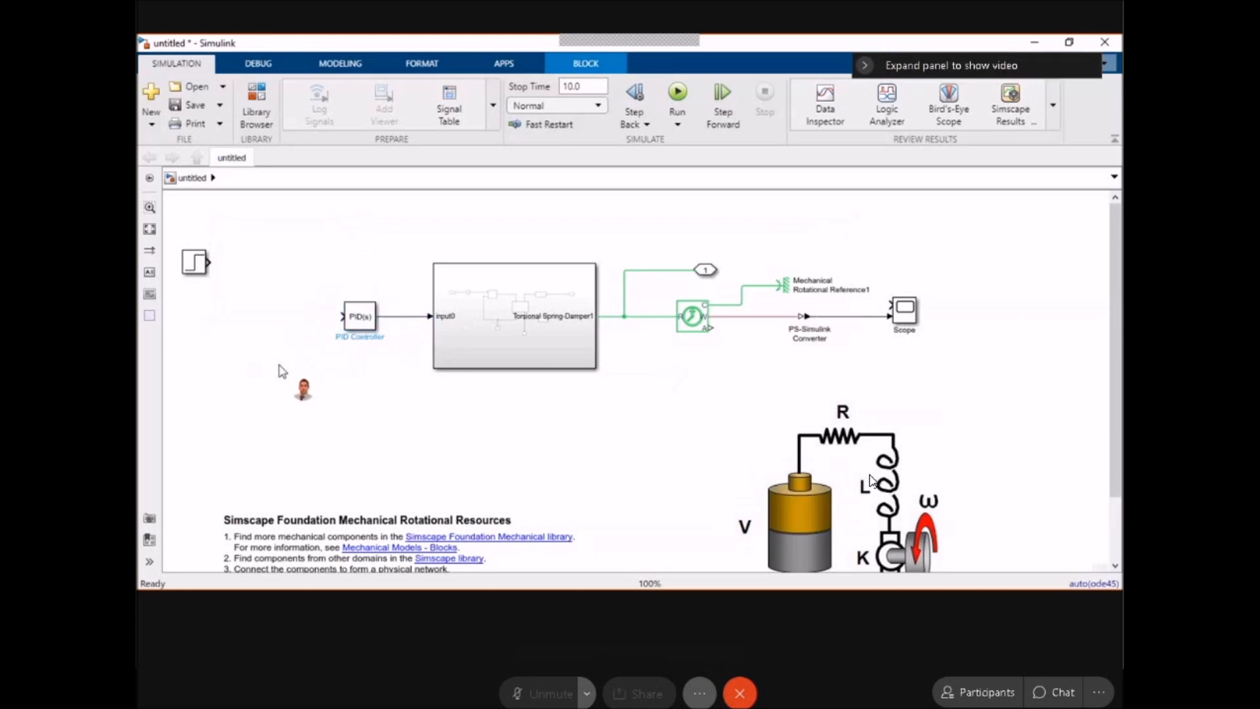
{"action": "type", "text": "sum"}
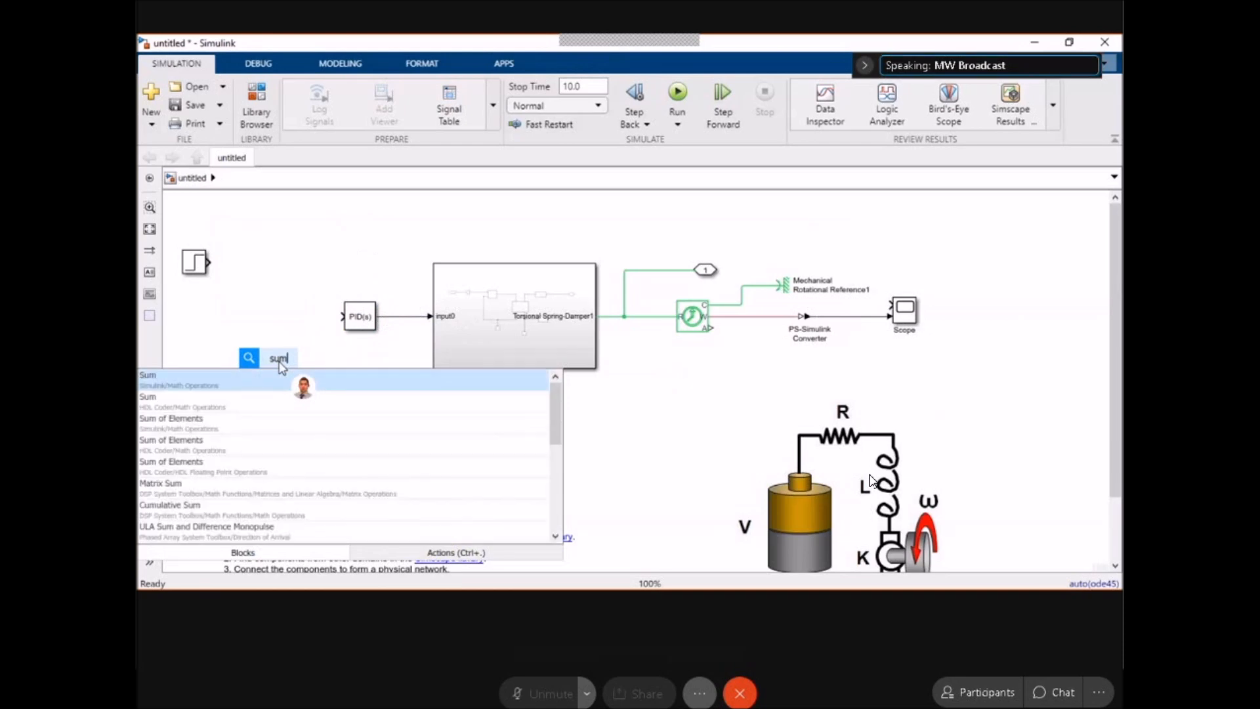
{"action": "key", "text": "Down"}
{"action": "key", "text": "Up"}
{"action": "key", "text": "Return"}
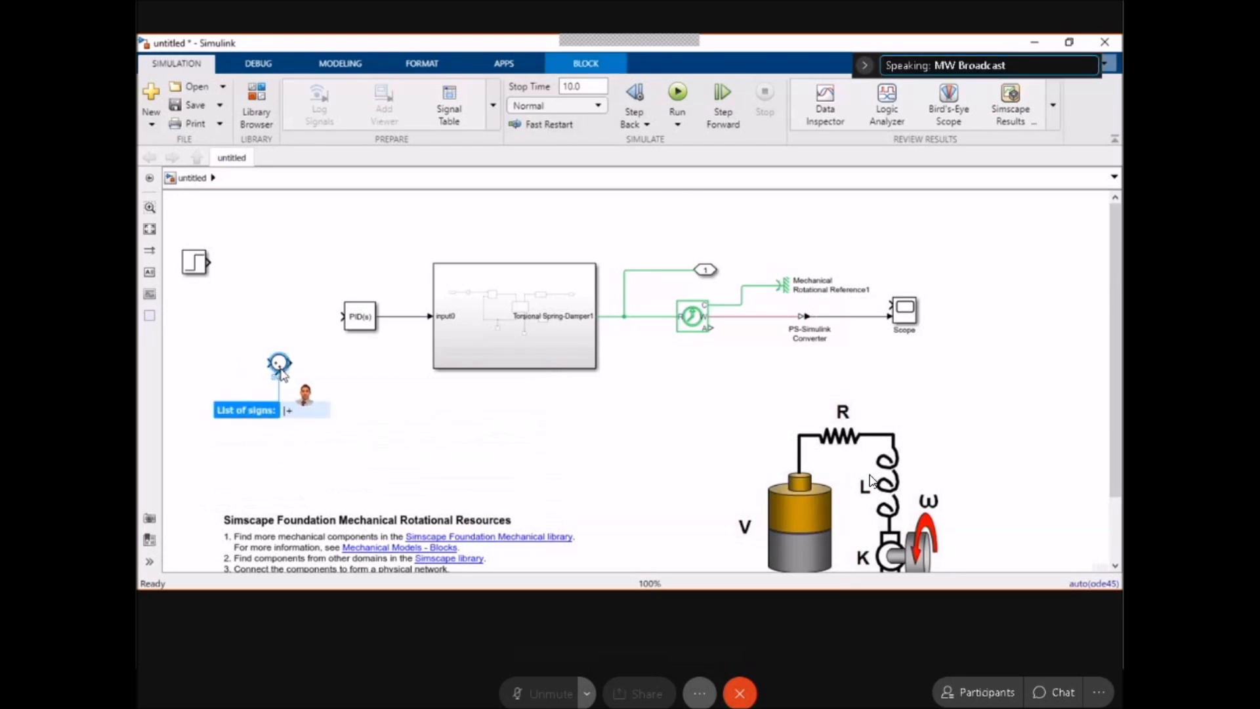
{"action": "key", "text": "Return"}
{"action": "left_click_drag", "start_coordinate": [279, 366], "coordinate": [315, 320]}
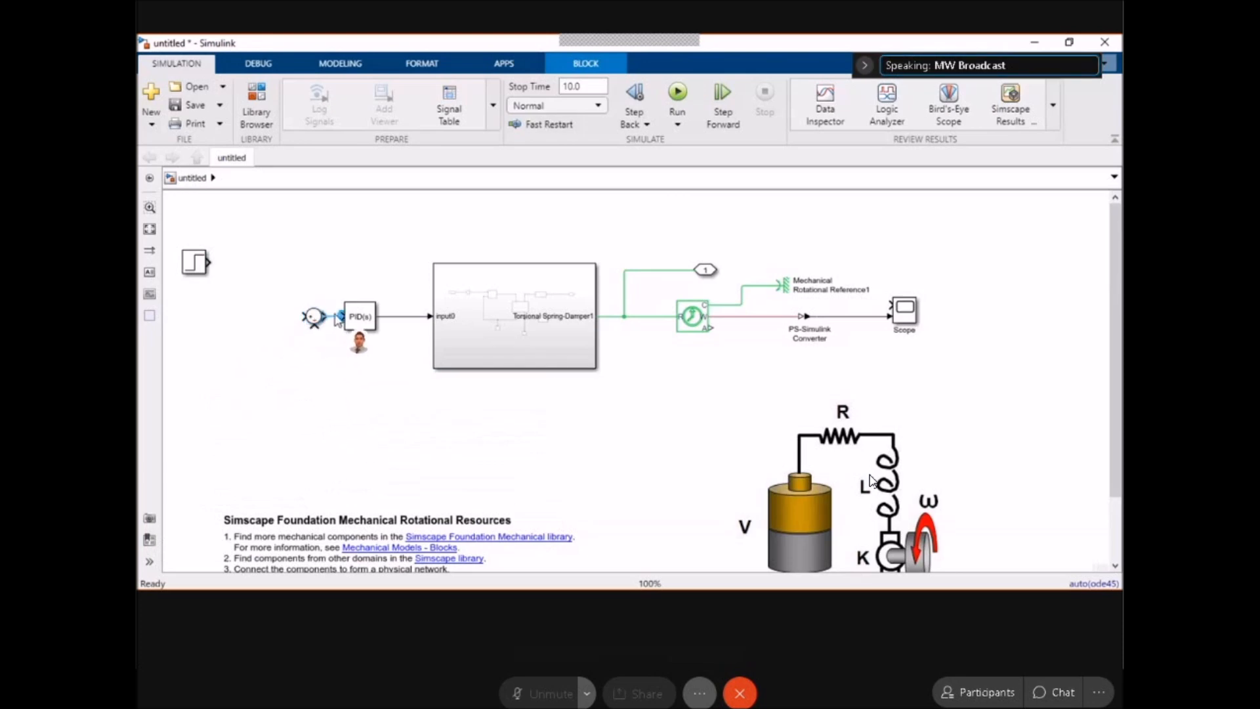
{"action": "left_click", "coordinate": [338, 321]}
Feed the PS-Simulink Converter's output back to the Sum block's lower input, name that signal motorSpeed, and shift the Scope to make room.
{"action": "left_click_drag", "start_coordinate": [857, 316], "coordinate": [314, 328]}
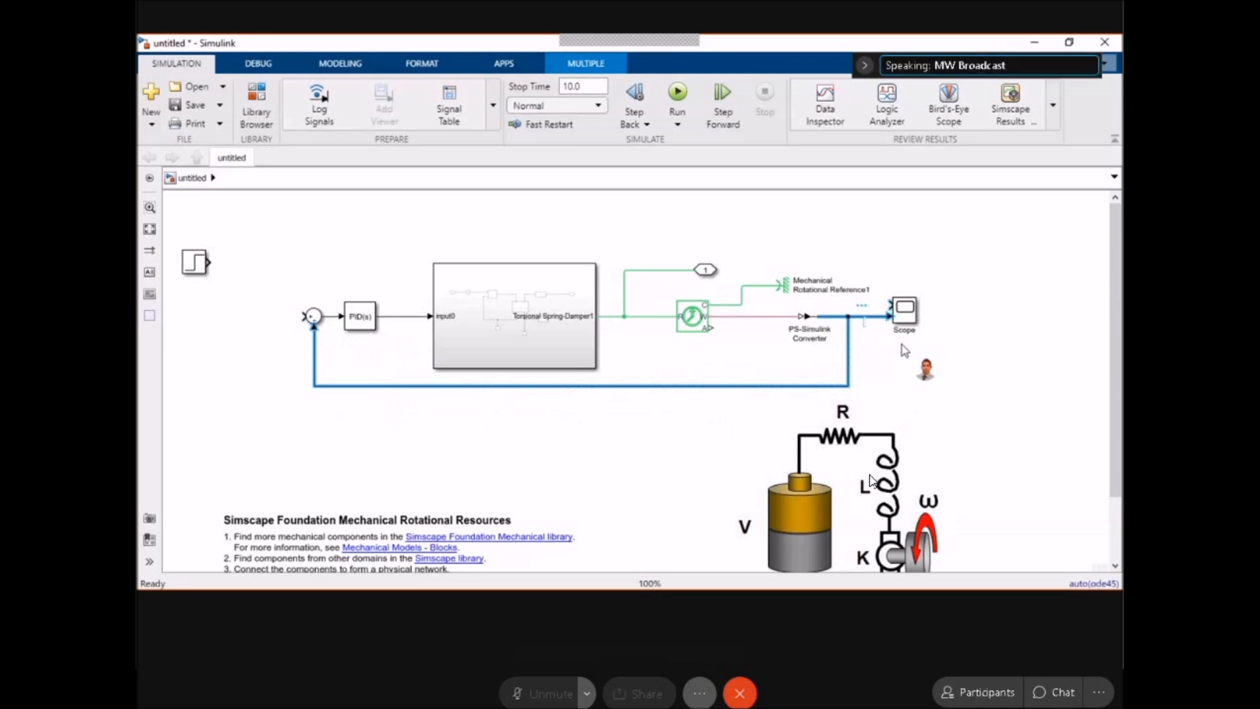
{"action": "type", "text": "rSpeed"}
{"action": "left_click", "coordinate": [963, 345]}
{"action": "left_click_drag", "start_coordinate": [905, 311], "coordinate": [925, 311]}
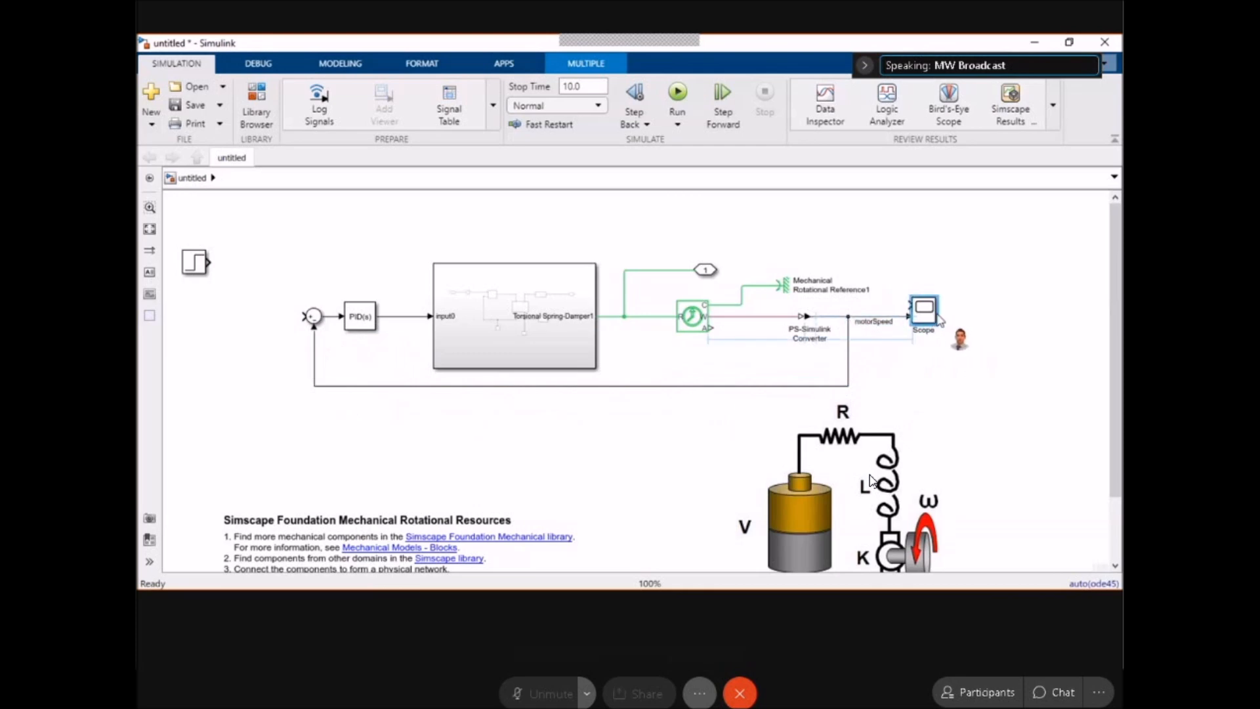
Connect the Step block to the Sum block, name the signal refSpeed, and branch it to the Scope's free input.
{"action": "left_click_drag", "start_coordinate": [196, 268], "coordinate": [237, 321]}
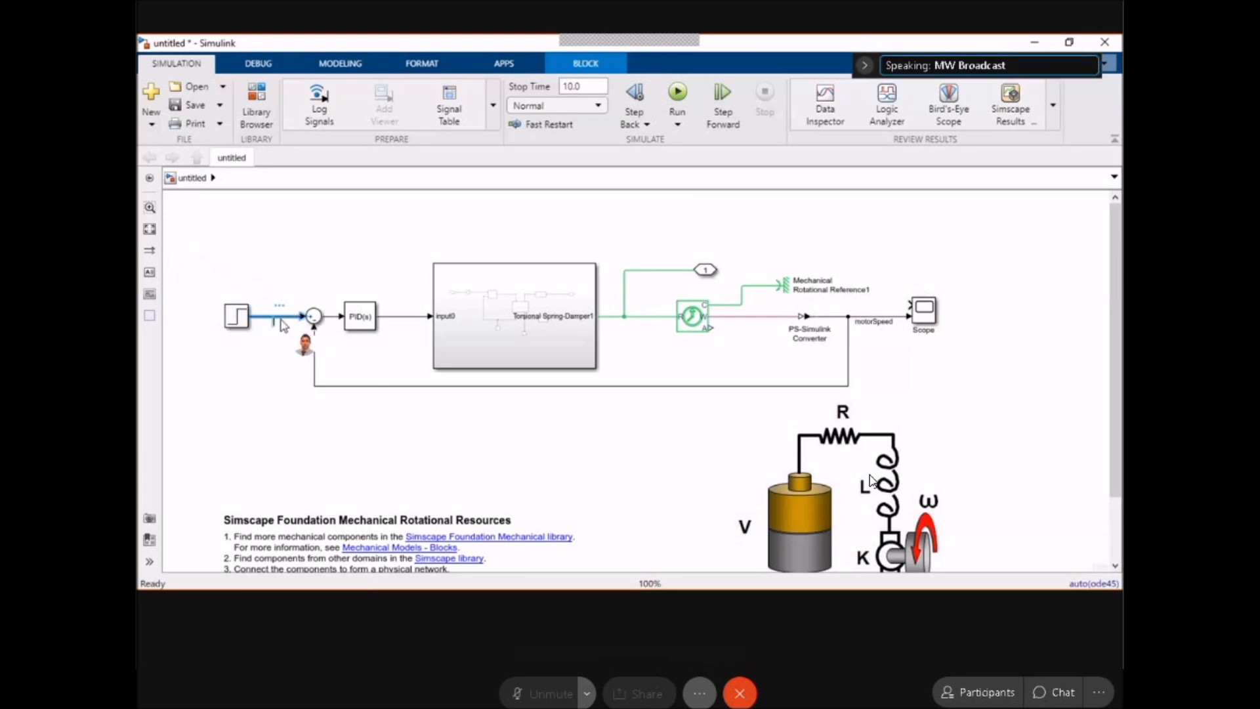
{"action": "type", "text": "refSpeed"}
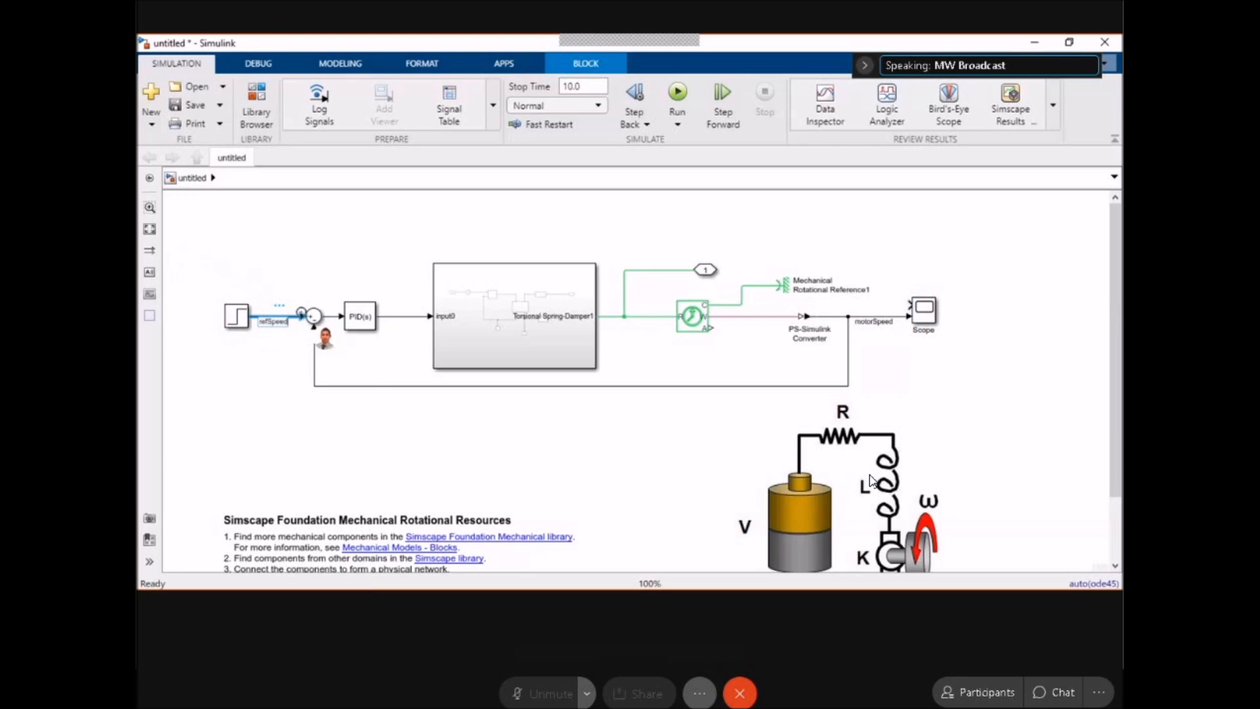
{"action": "left_click", "coordinate": [363, 284]}
{"action": "mouse_move", "coordinate": [271, 321]}
{"action": "left_mouse_down"}
{"action": "mouse_move", "coordinate": [298, 256]}
{"action": "mouse_move", "coordinate": [986, 231]}
{"action": "mouse_move", "coordinate": [915, 309]}
{"action": "left_mouse_up"}
{"action": "left_click", "coordinate": [918, 312]}
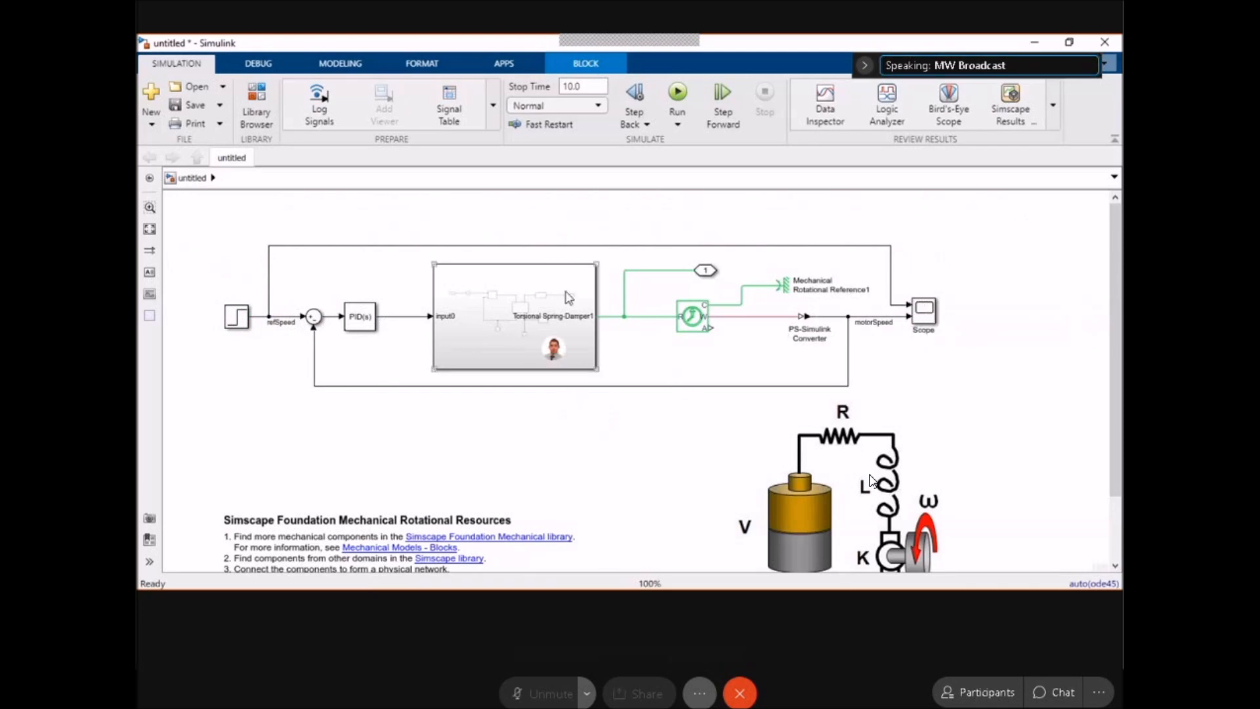
Run the closed-loop simulation and open the Scope.
{"action": "left_click", "coordinate": [678, 96]}
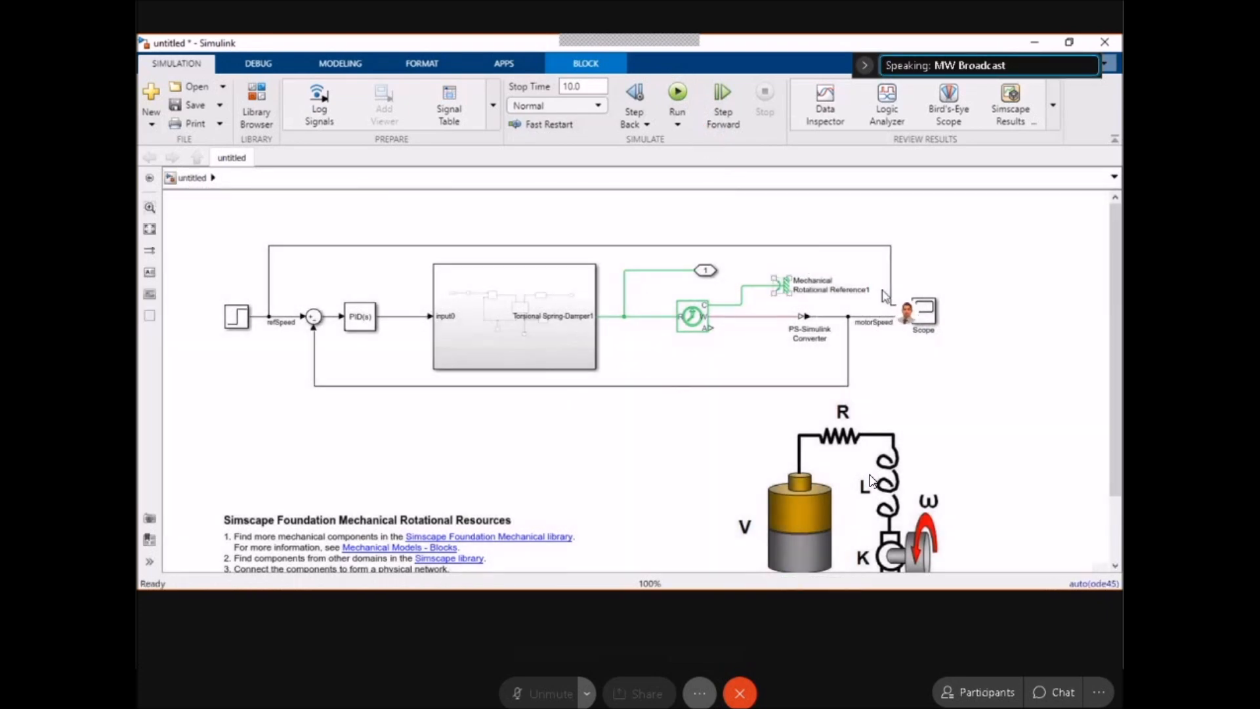
{"action": "double_click", "coordinate": [922, 315]}
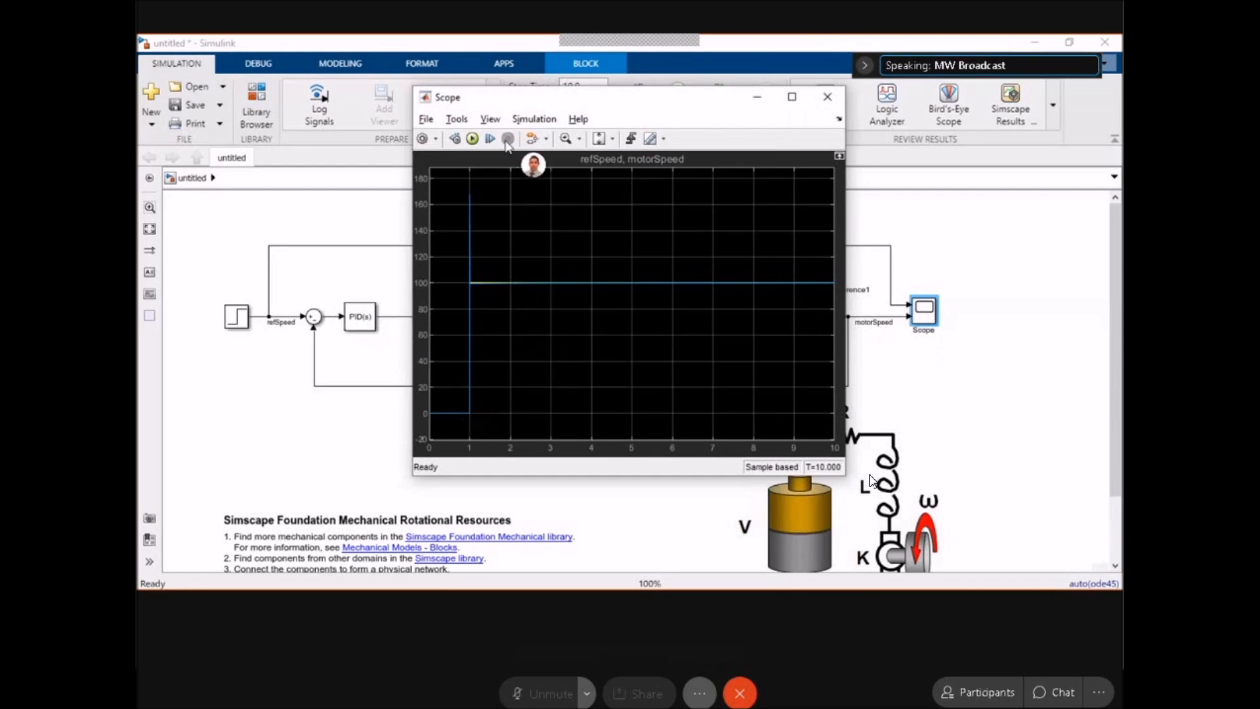
Examine the refSpeed and motorSpeed response close up around the 1 s step, restore the full plot, and close the Scope.
{"action": "left_click", "coordinate": [566, 139]}
{"action": "left_click_drag", "start_coordinate": [453, 192], "coordinate": [526, 423]}
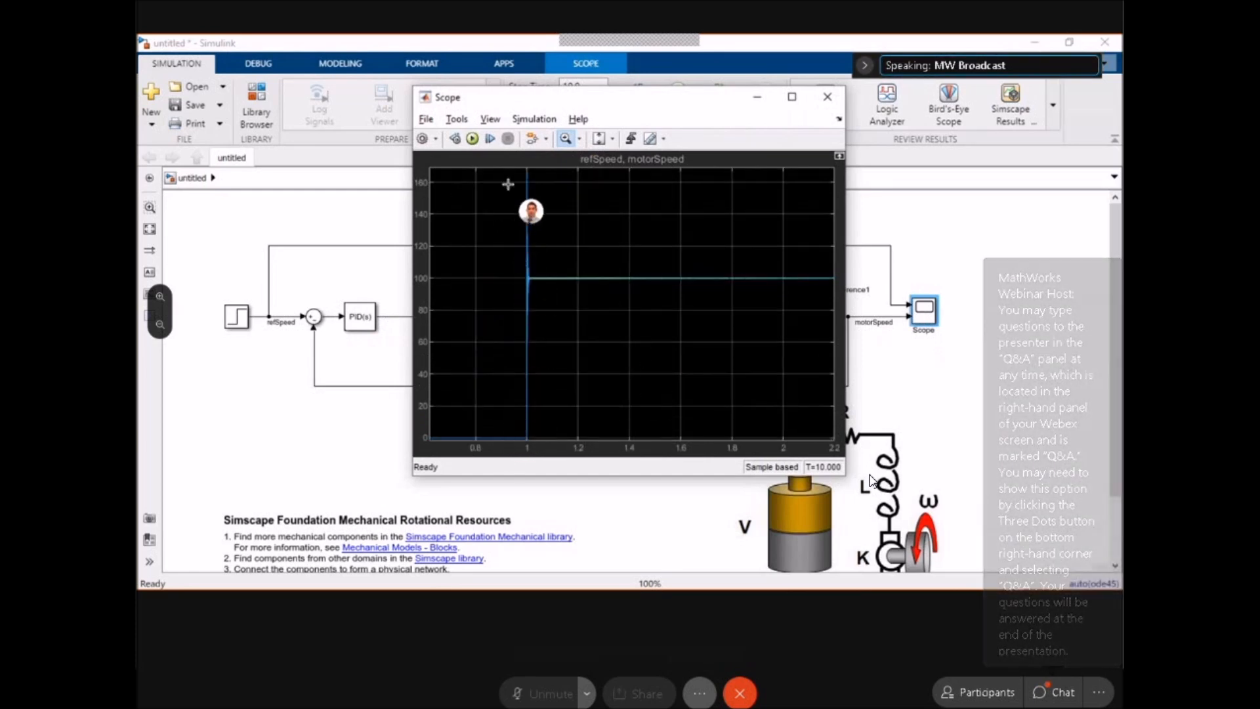
{"action": "left_click_drag", "start_coordinate": [508, 174], "coordinate": [571, 439]}
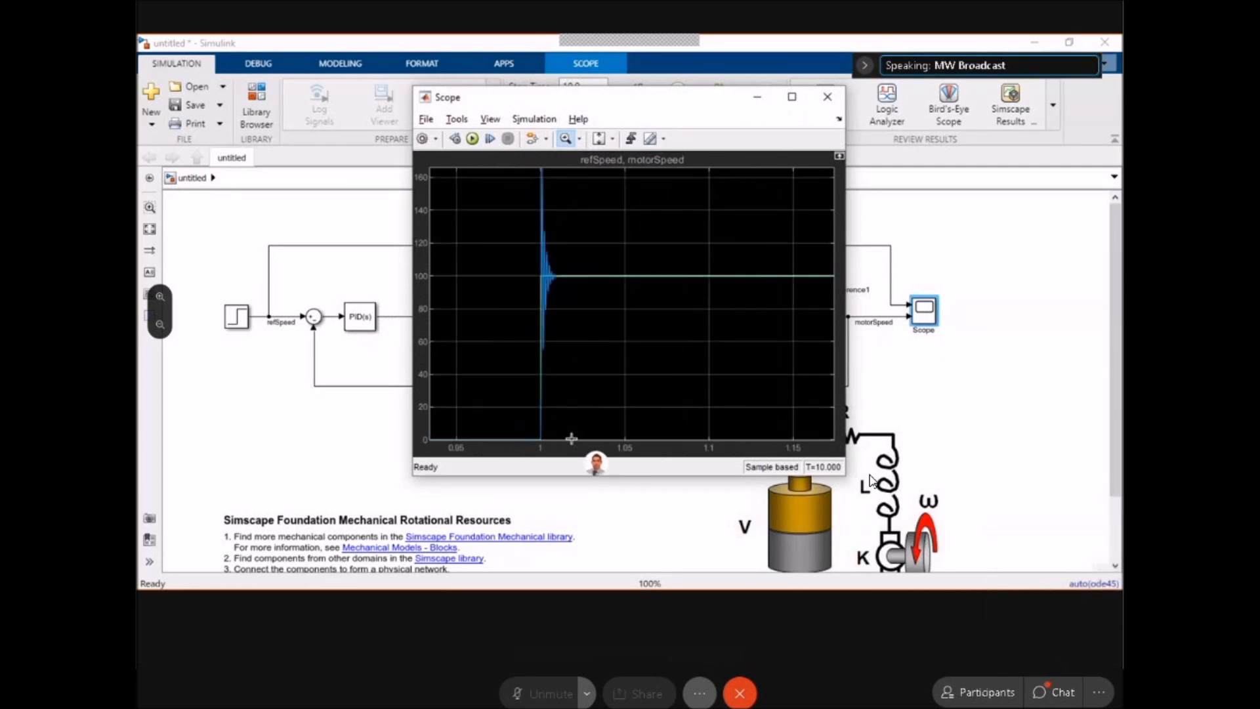
{"action": "left_click_drag", "start_coordinate": [523, 185], "coordinate": [569, 329]}
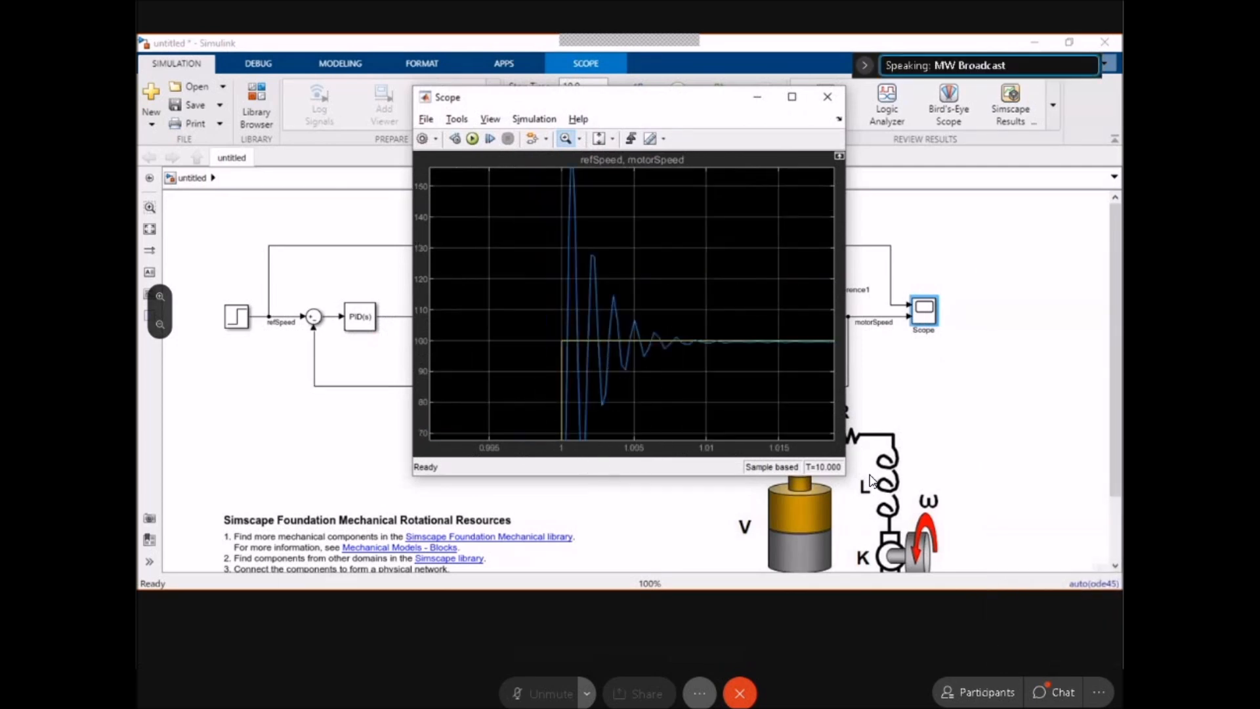
{"action": "left_click", "coordinate": [600, 139]}
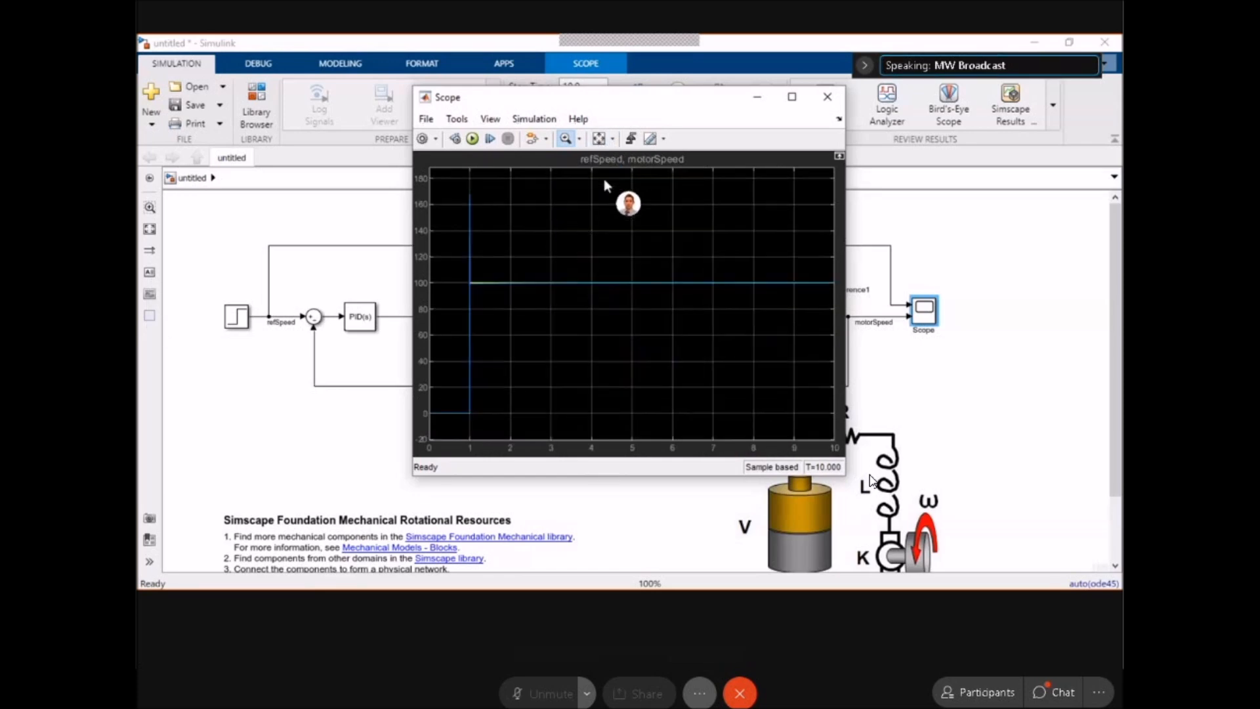
{"action": "left_click", "coordinate": [826, 98]}
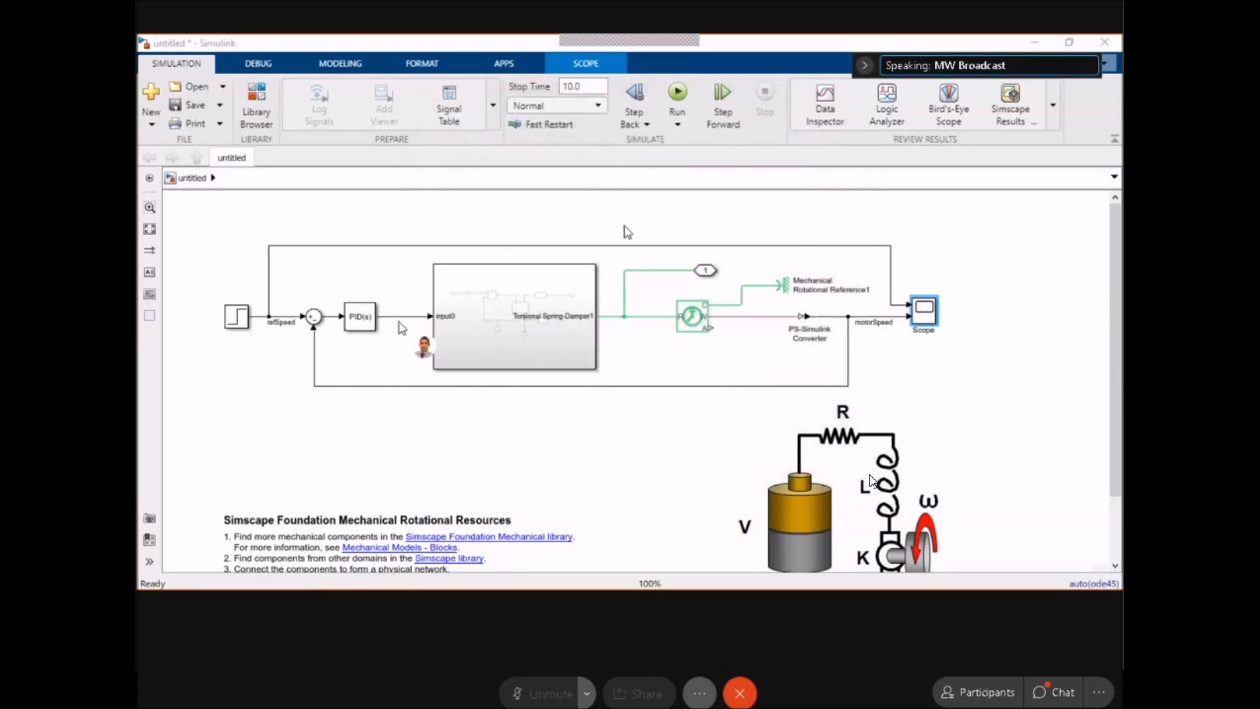
Change the PID Controller block's controller type to PI and apply it.
{"action": "left_click", "coordinate": [366, 318]}
{"action": "double_click", "coordinate": [366, 318]}
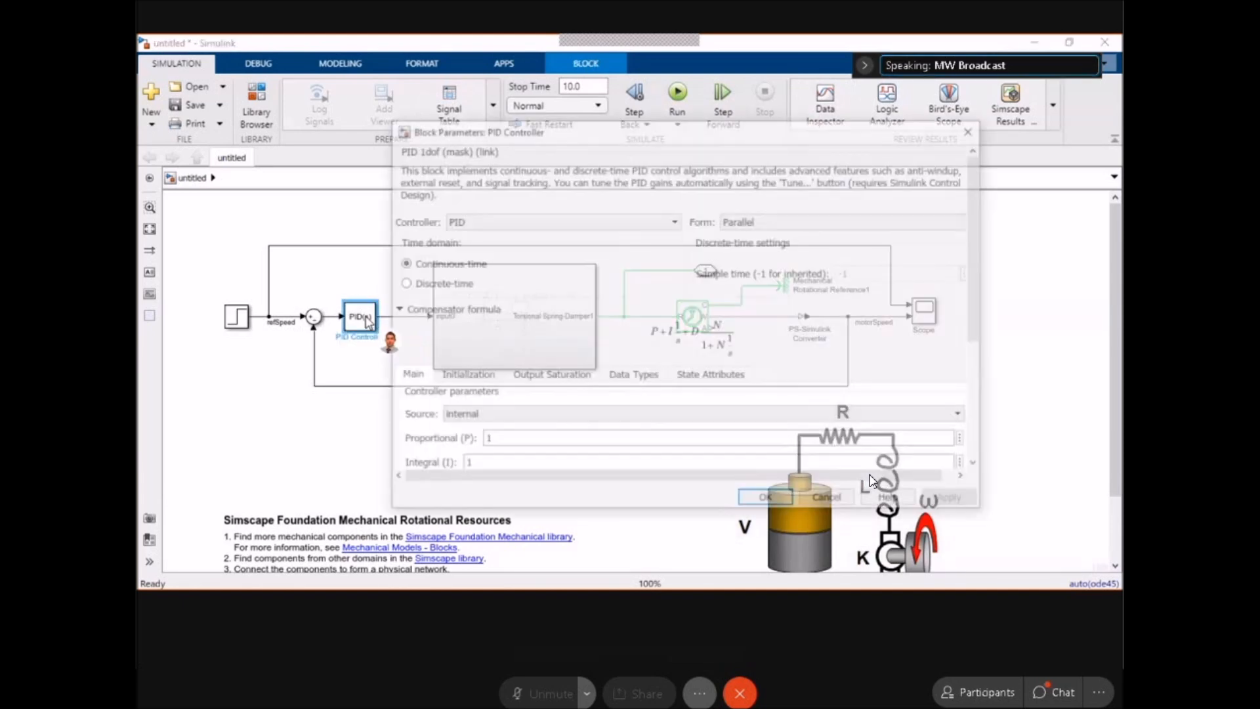
{"action": "left_click_drag", "start_coordinate": [518, 119], "coordinate": [518, 75]}
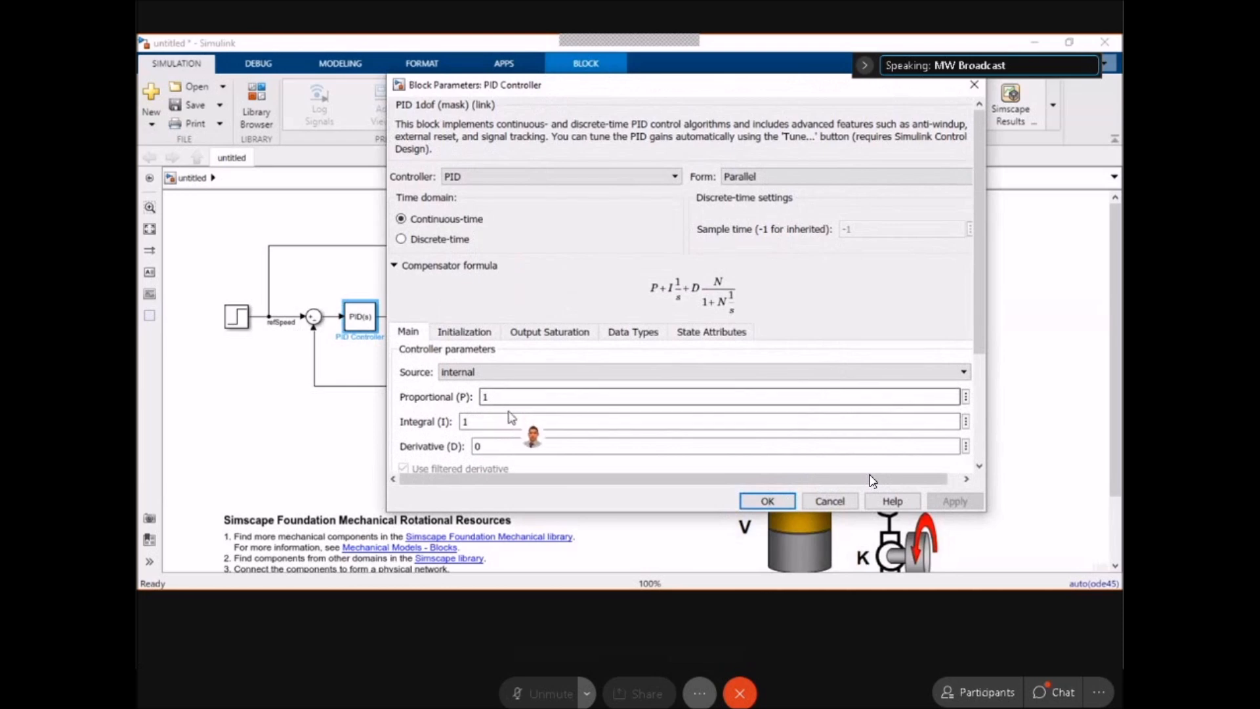
{"action": "left_click", "coordinate": [550, 177]}
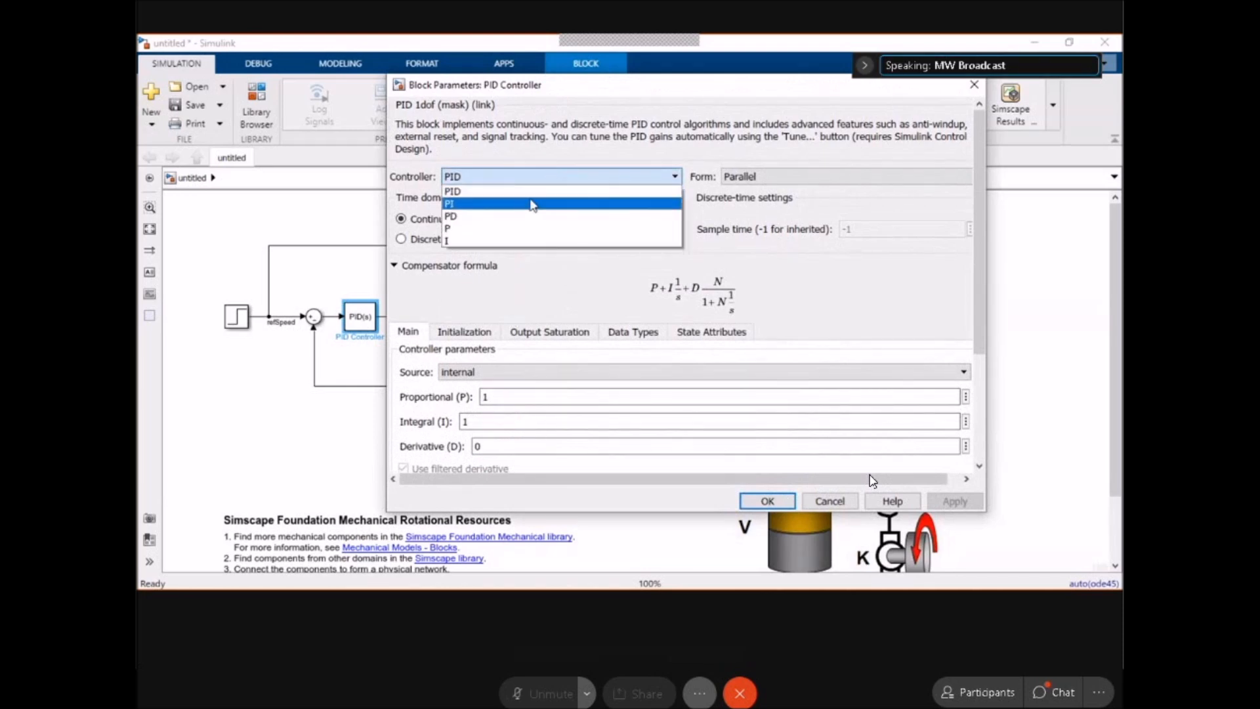
{"action": "left_click", "coordinate": [532, 204]}
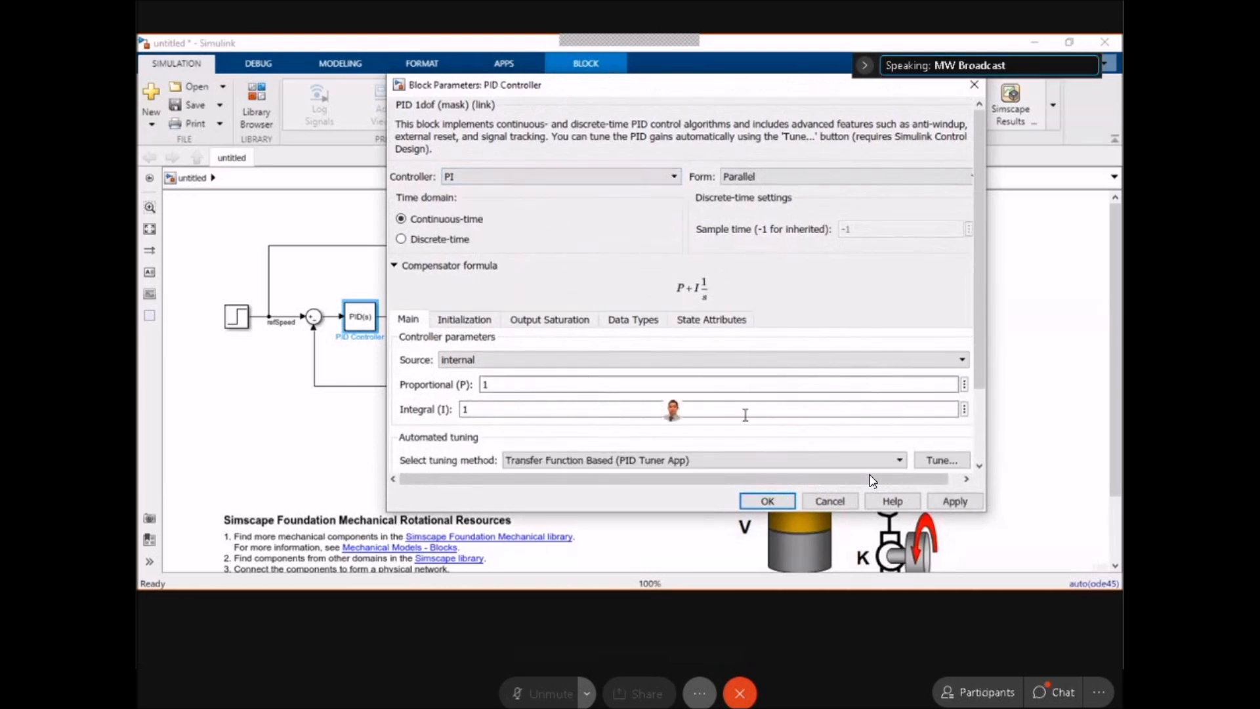
{"action": "left_click", "coordinate": [953, 501]}
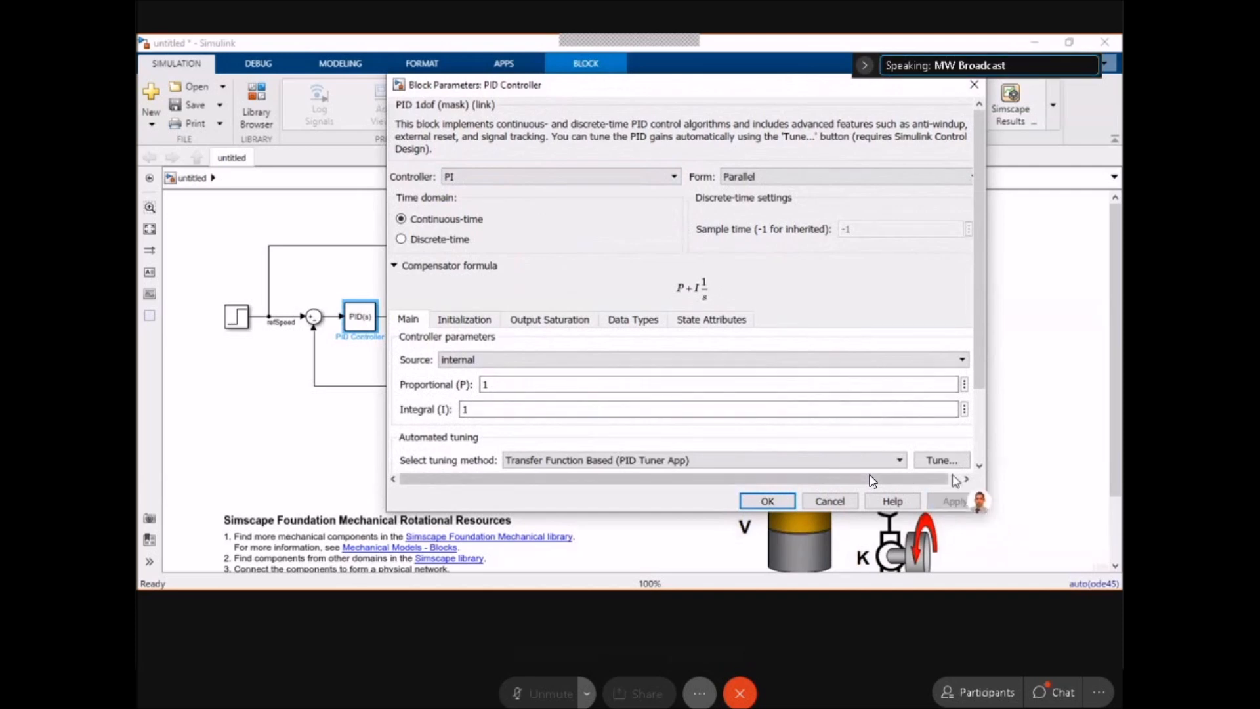
Tune the PI controller in the PID Tuner with a response time of about 0.0145 seconds and a more robust transient behavior.
{"action": "left_click_drag", "start_coordinate": [983, 510], "coordinate": [1022, 552]}
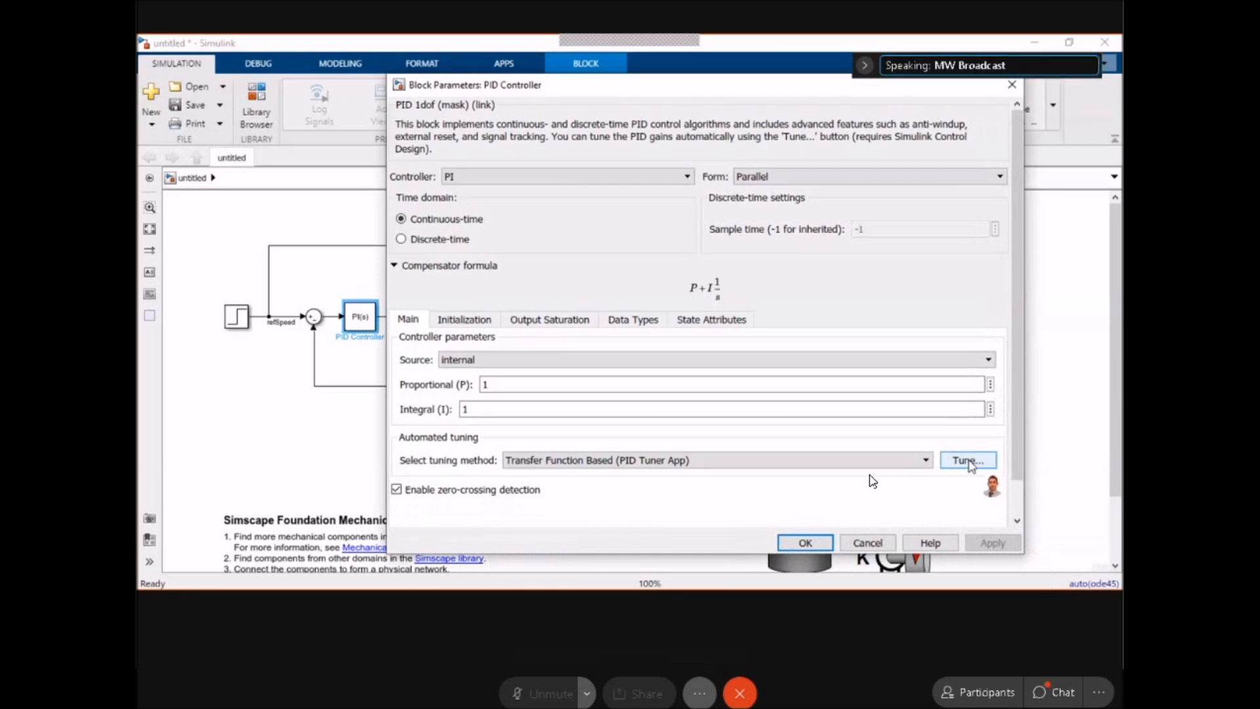
{"action": "left_click", "coordinate": [968, 460]}
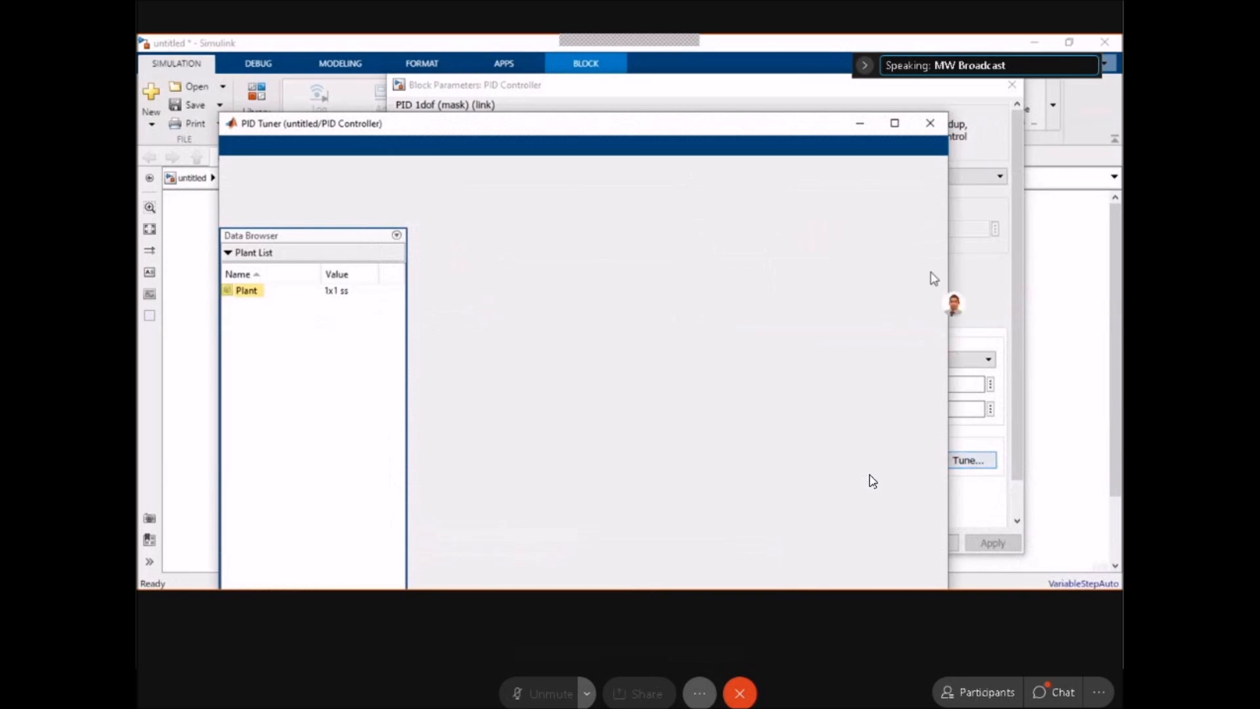
{"action": "left_click", "coordinate": [894, 123]}
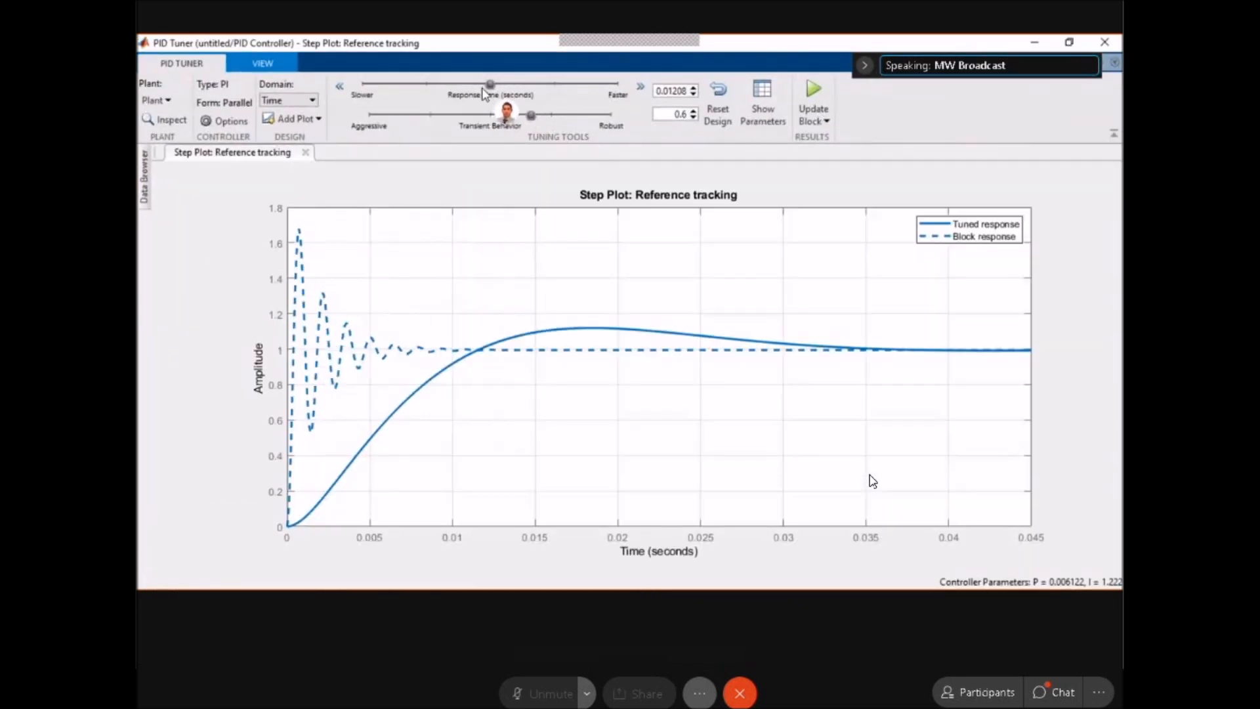
{"action": "left_click_drag", "start_coordinate": [477, 91], "coordinate": [556, 118]}
{"action": "left_click_drag", "start_coordinate": [505, 85], "coordinate": [453, 85]}
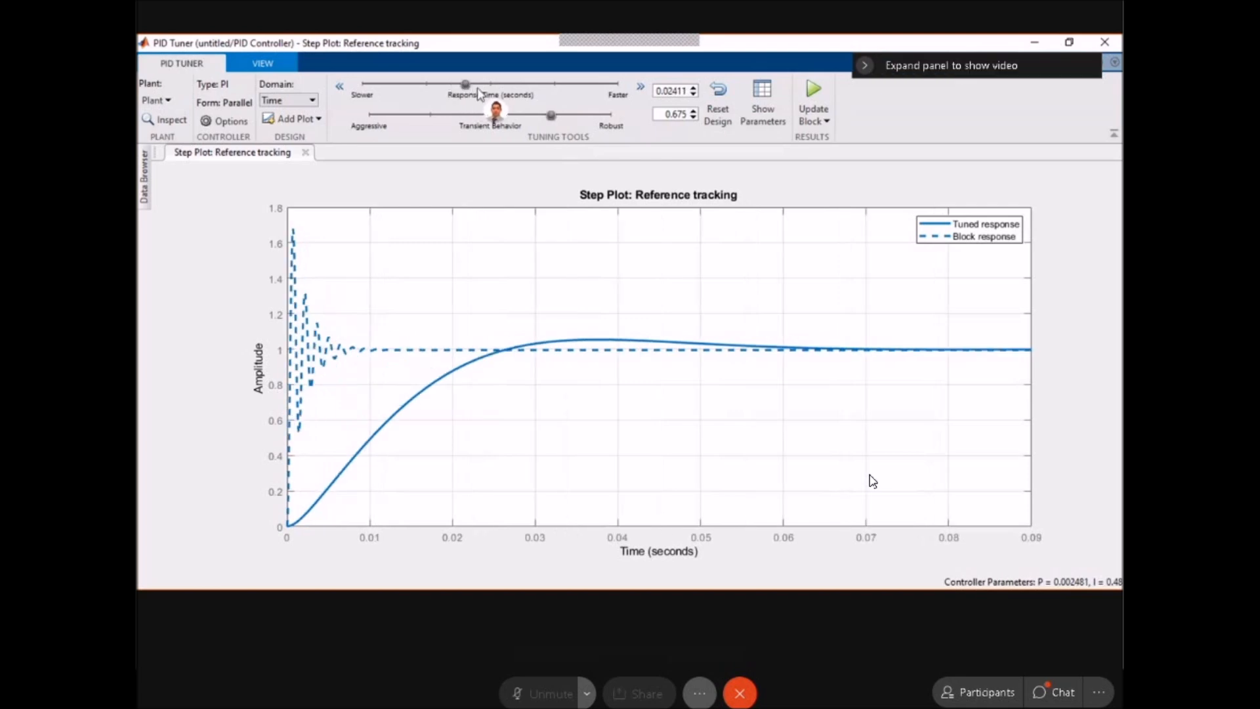
{"action": "left_click_drag", "start_coordinate": [478, 92], "coordinate": [493, 96]}
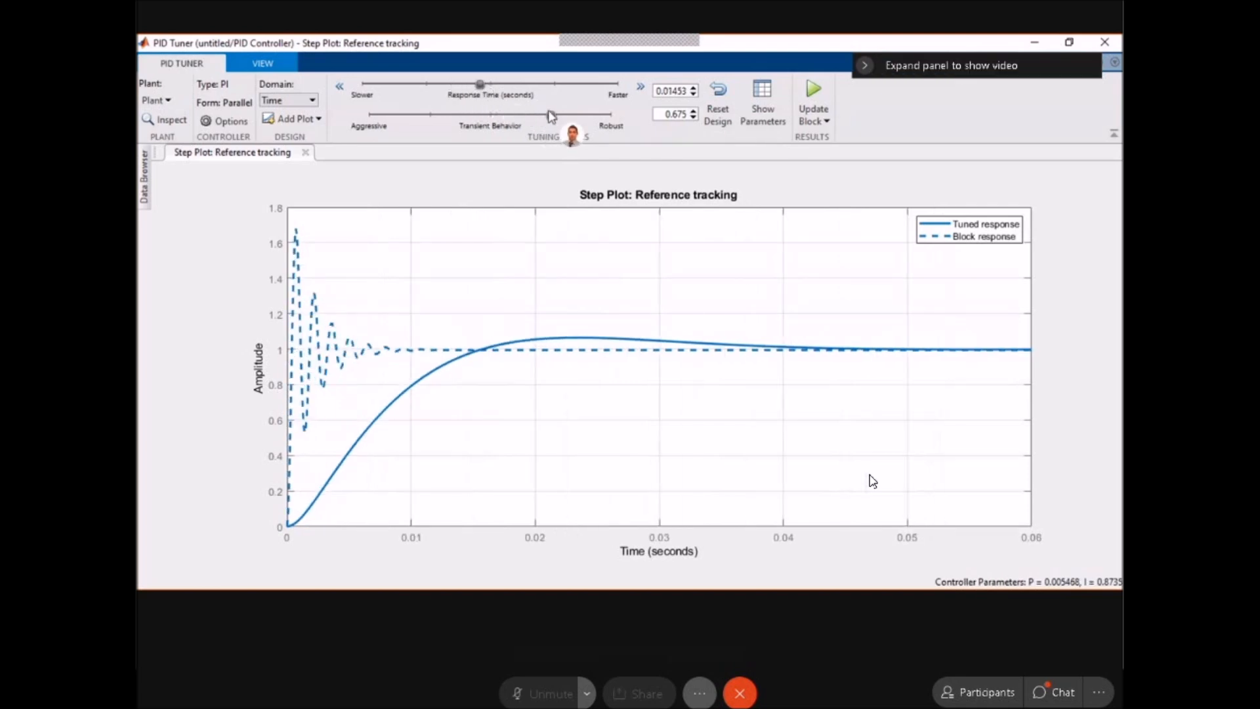
{"action": "mouse_move", "coordinate": [546, 115]}
{"action": "left_mouse_down"}
{"action": "mouse_move", "coordinate": [489, 116]}
{"action": "mouse_move", "coordinate": [561, 117]}
{"action": "left_mouse_up"}
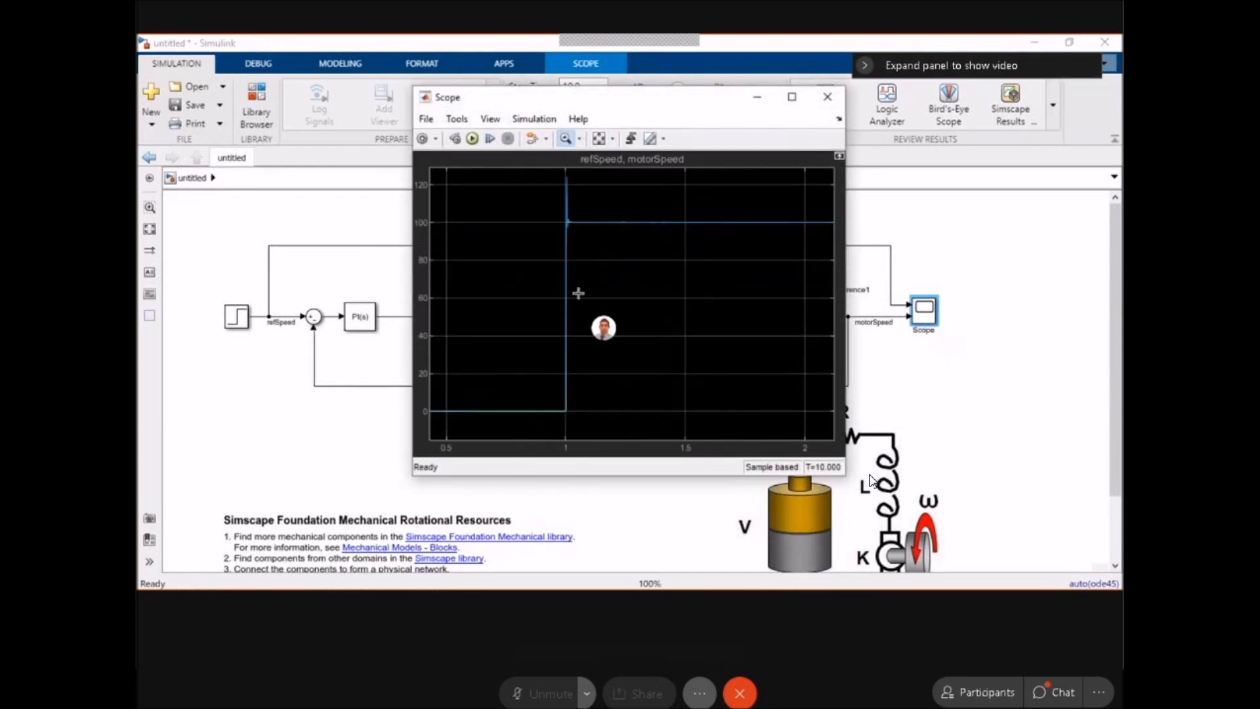
Examine the tuned controller's refSpeed and motorSpeed response close up around the 1 s step and close the Scope.
{"action": "left_click_drag", "start_coordinate": [543, 420], "coordinate": [647, 168]}
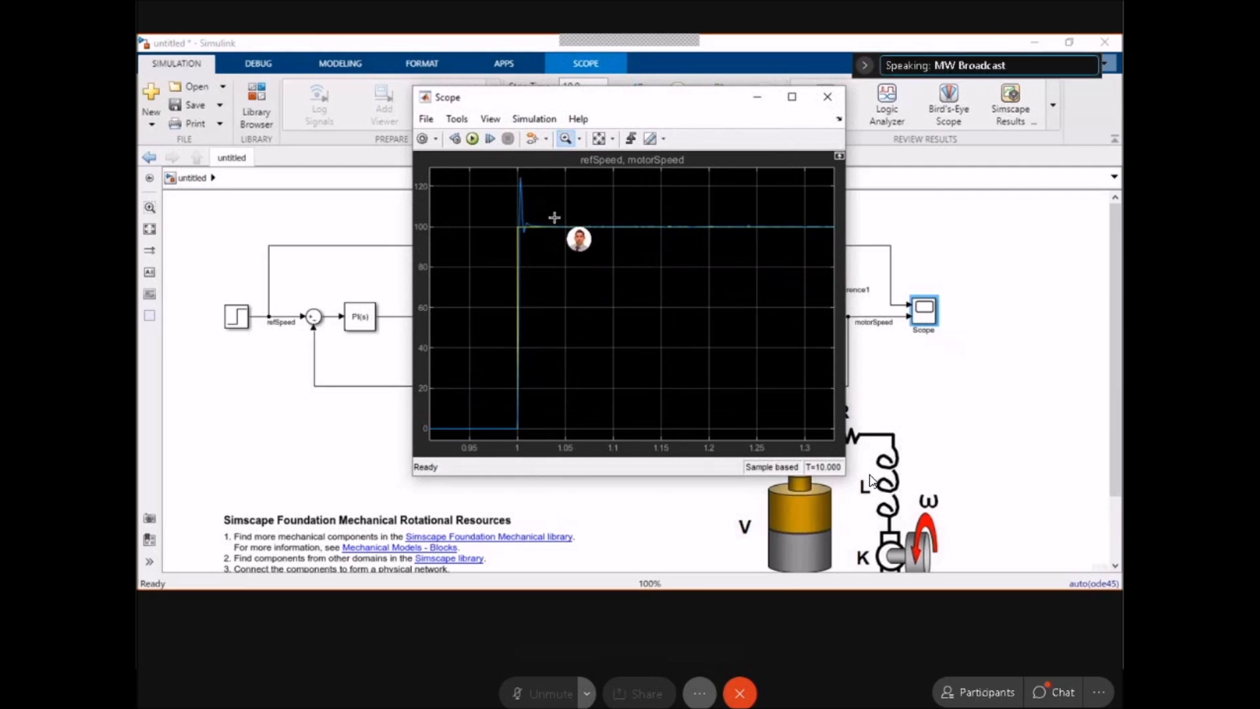
{"action": "left_click", "coordinate": [827, 97]}
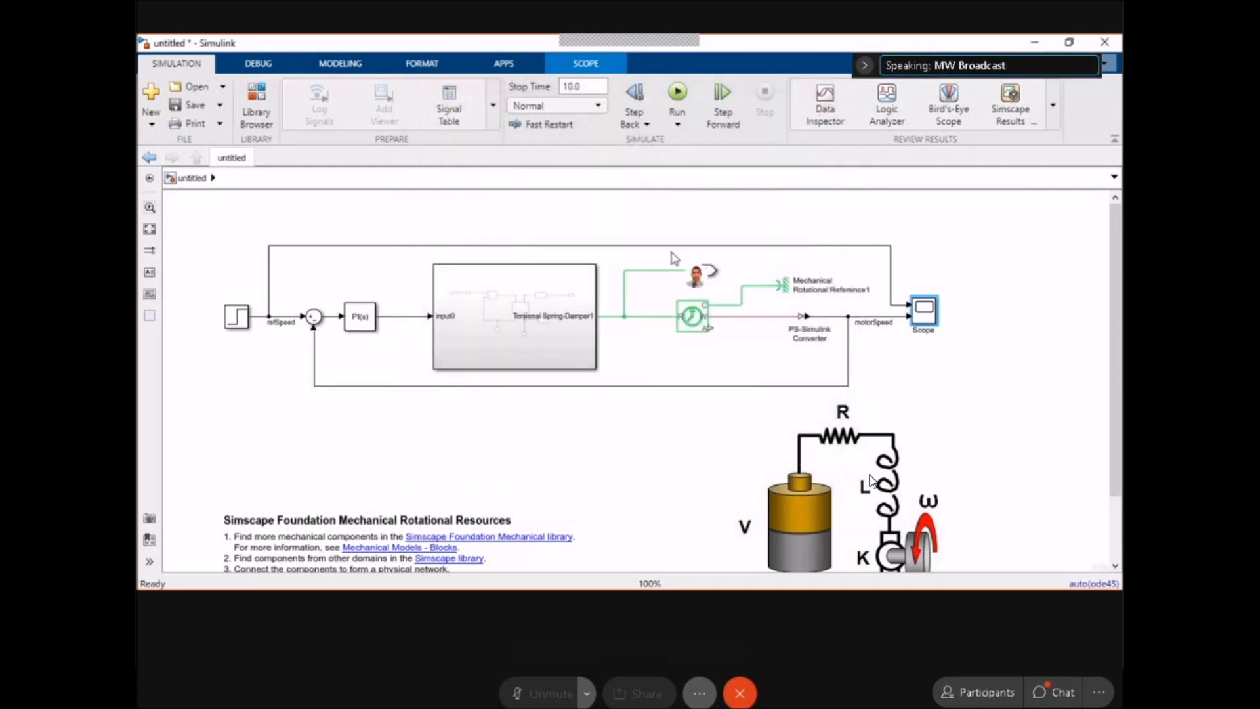
Convert the motor subsystem to a referenced subsystem saved as motor, replacing the existing file.
{"action": "key", "text": "space"}
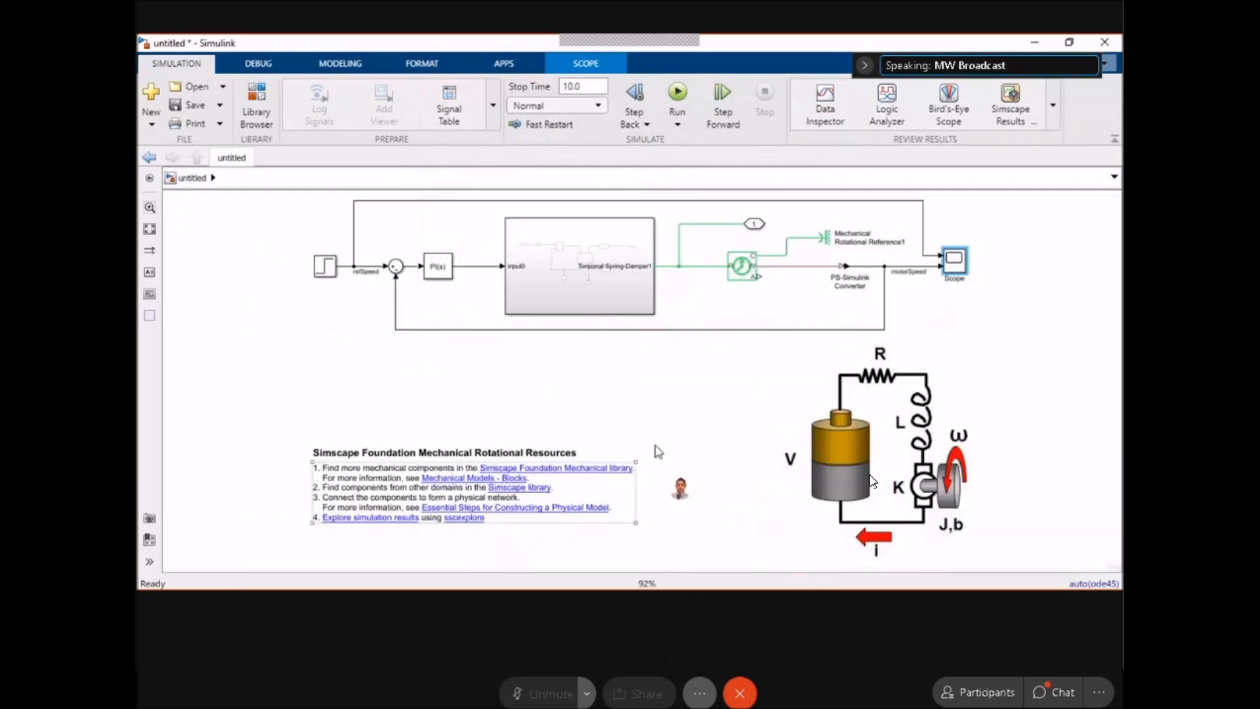
{"action": "left_click", "coordinate": [593, 277]}
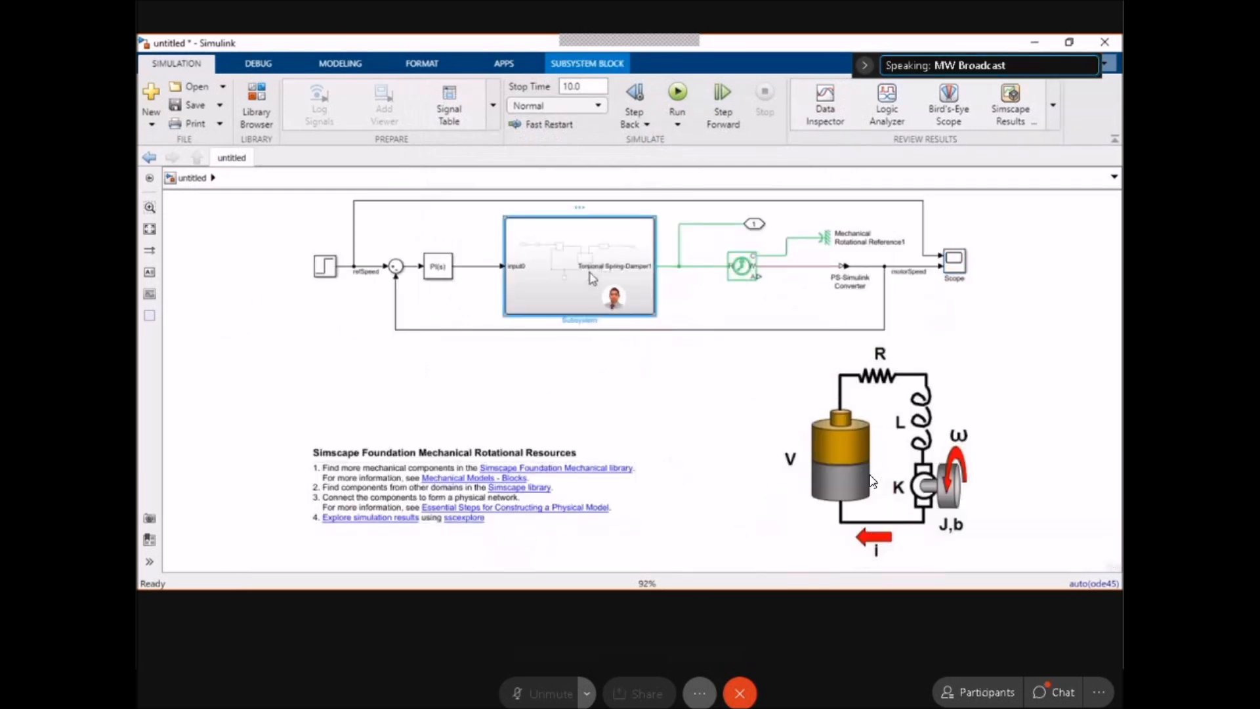
{"action": "left_click", "coordinate": [594, 66]}
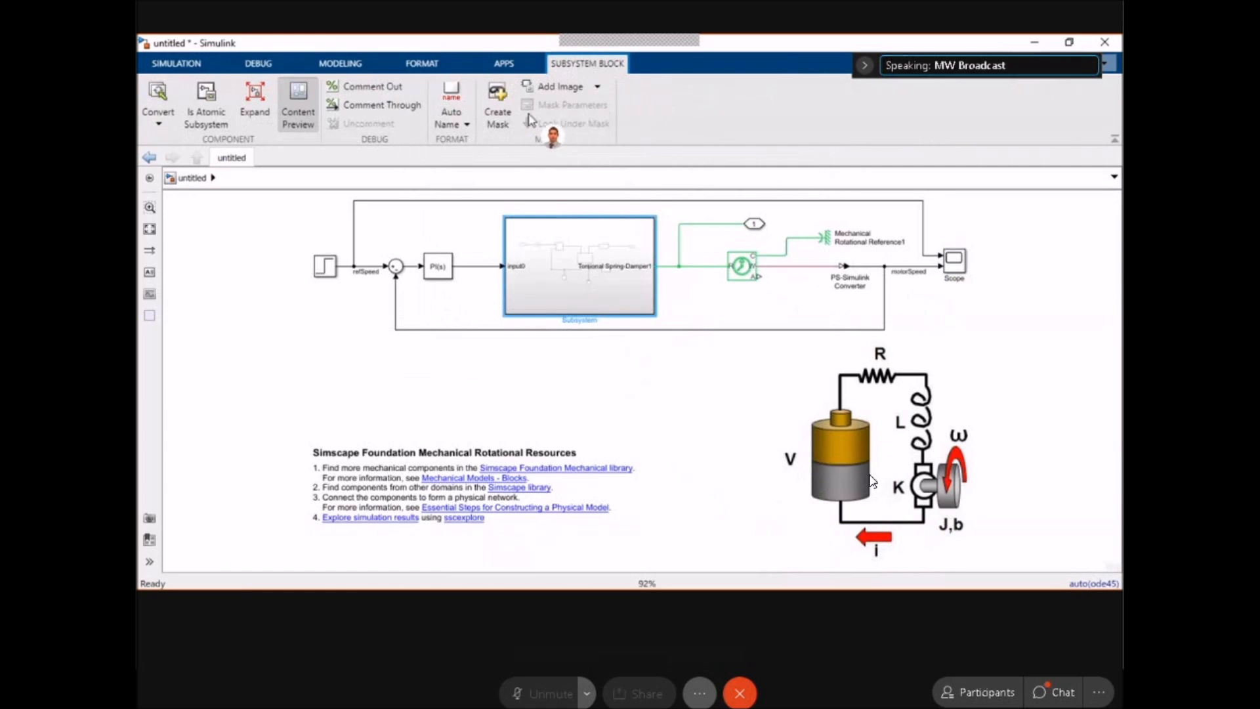
{"action": "left_click", "coordinate": [153, 120]}
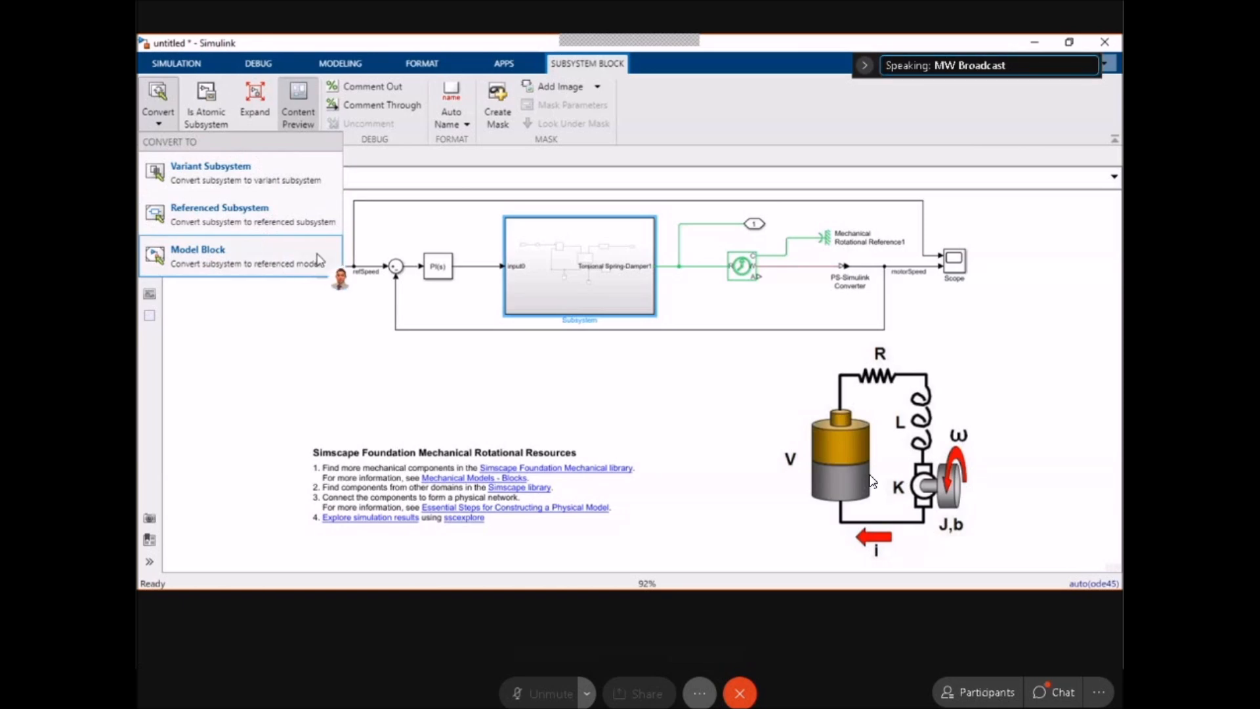
{"action": "left_click", "coordinate": [314, 219]}
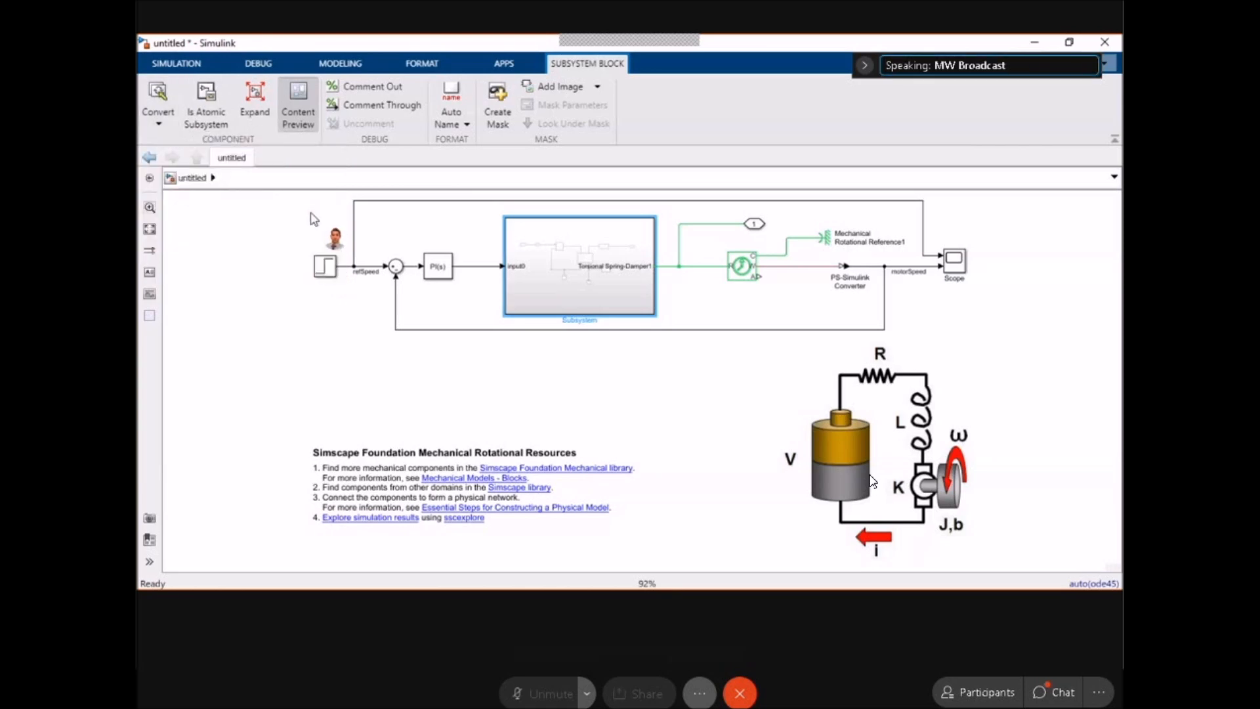
{"action": "type", "text": "motor"}
{"action": "left_click", "coordinate": [695, 350]}
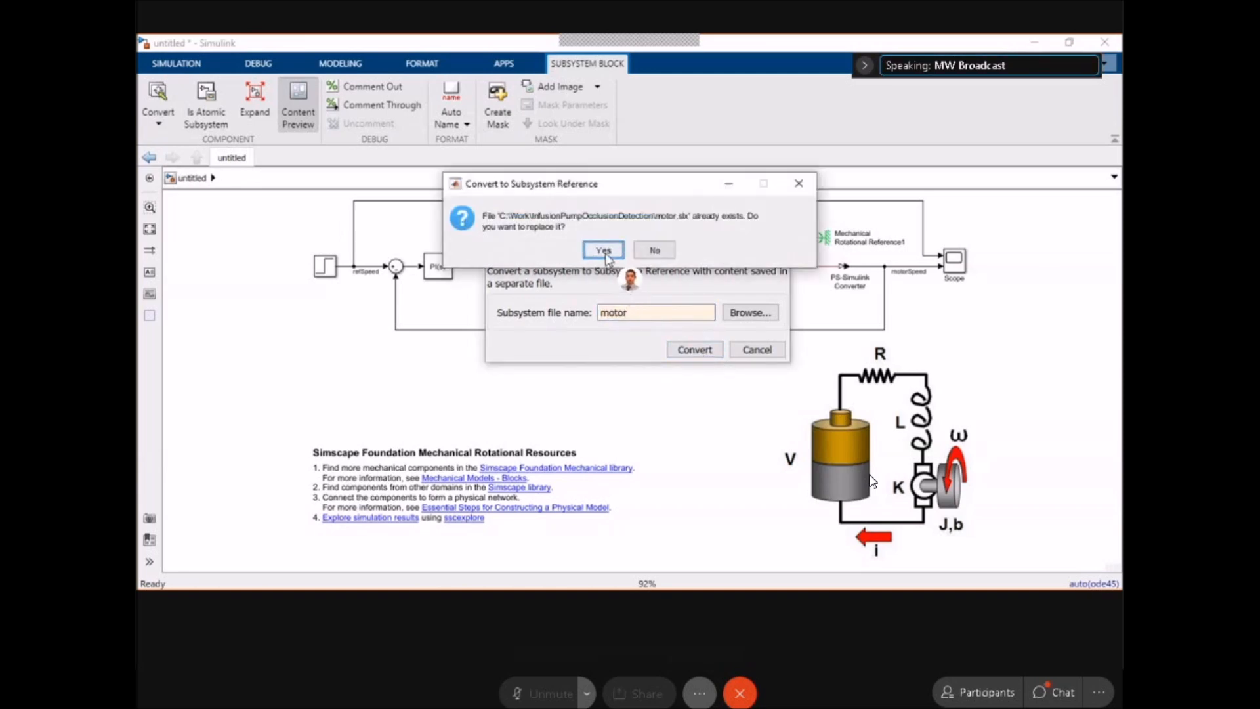
{"action": "left_click", "coordinate": [603, 250]}
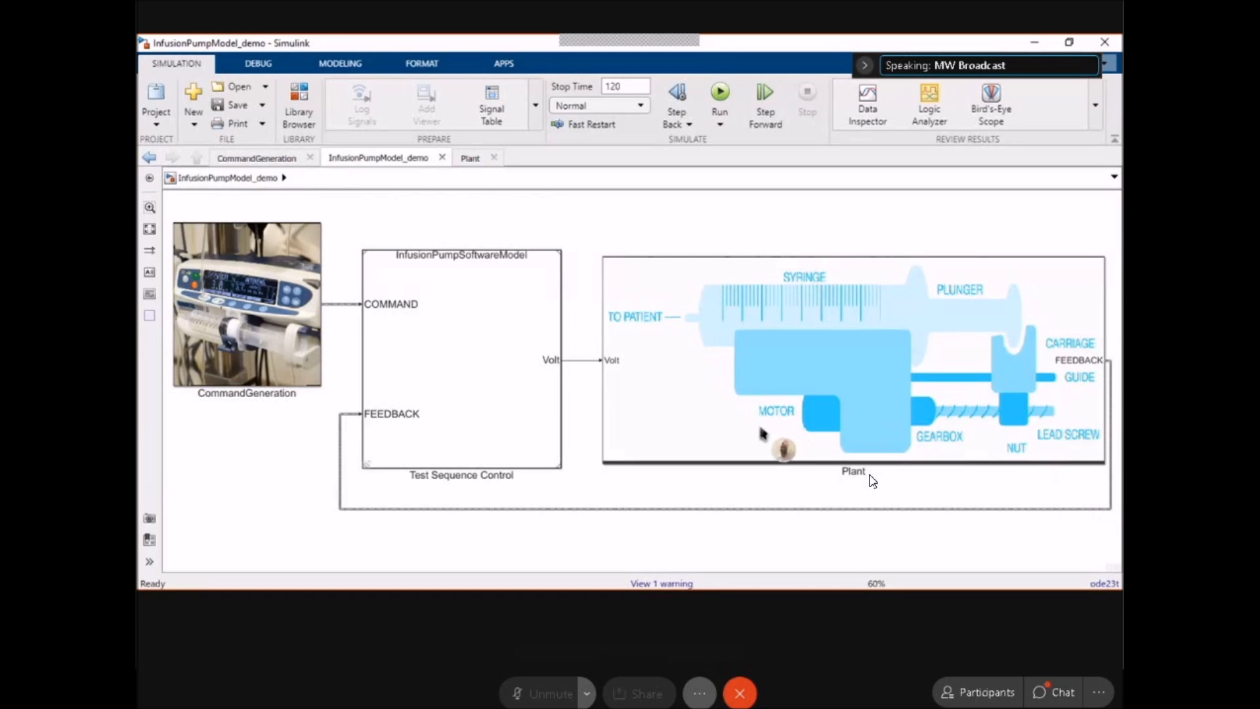
In InfusionPumpModel_demo, open the Plant's DC Motor Drive subsystem and delete the motor circuit between the Transfer Fcn and the two sensor blocks.
{"action": "left_click", "coordinate": [868, 112]}
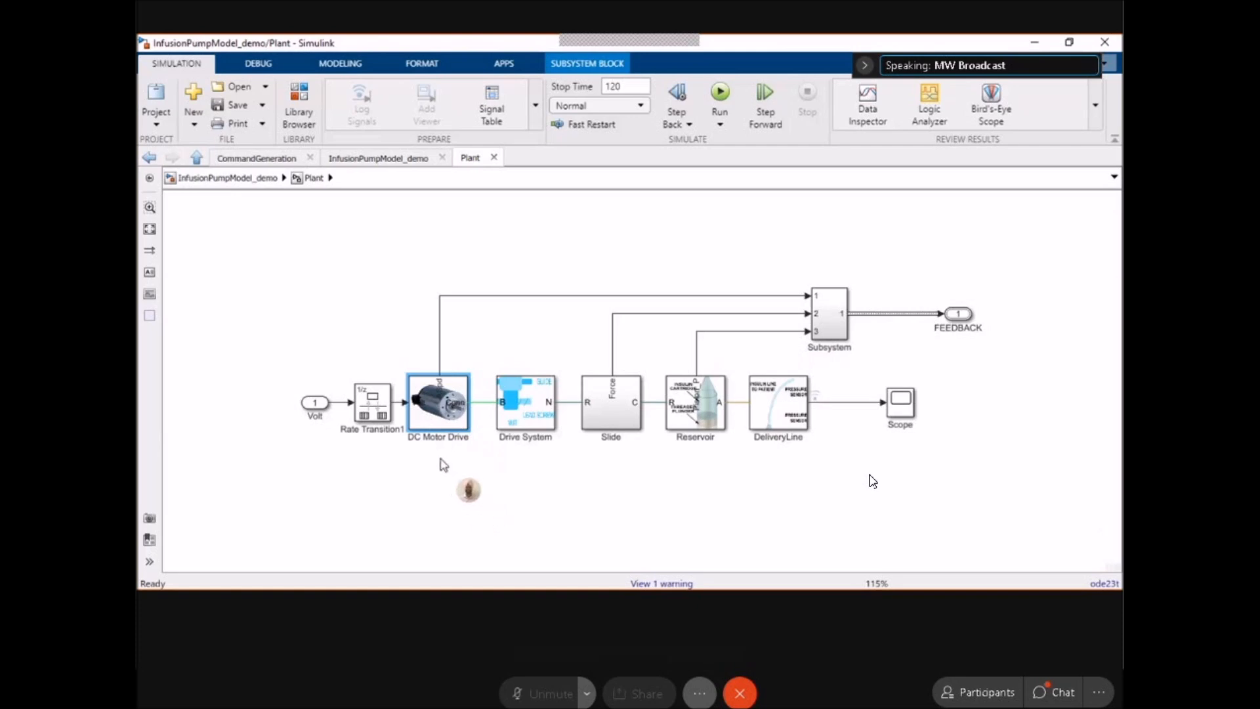
{"action": "double_click", "coordinate": [438, 421]}
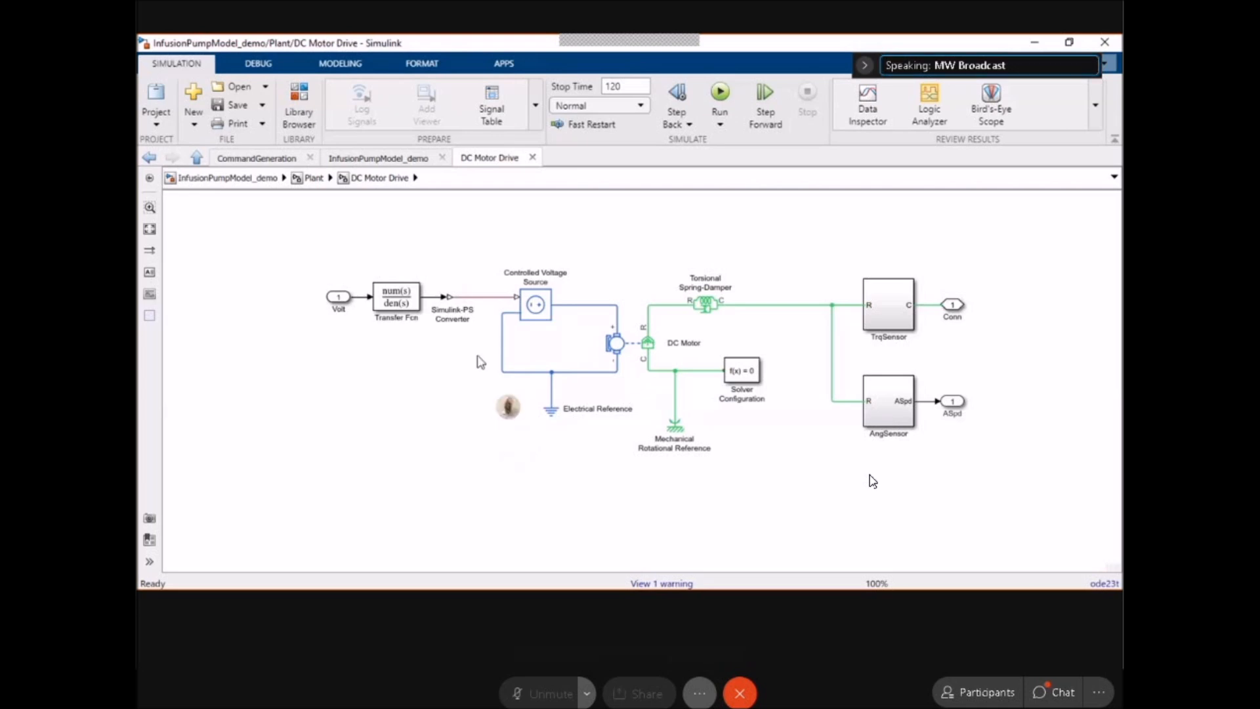
{"action": "left_click_drag", "start_coordinate": [436, 234], "coordinate": [794, 486]}
{"action": "left_click", "coordinate": [795, 491]}
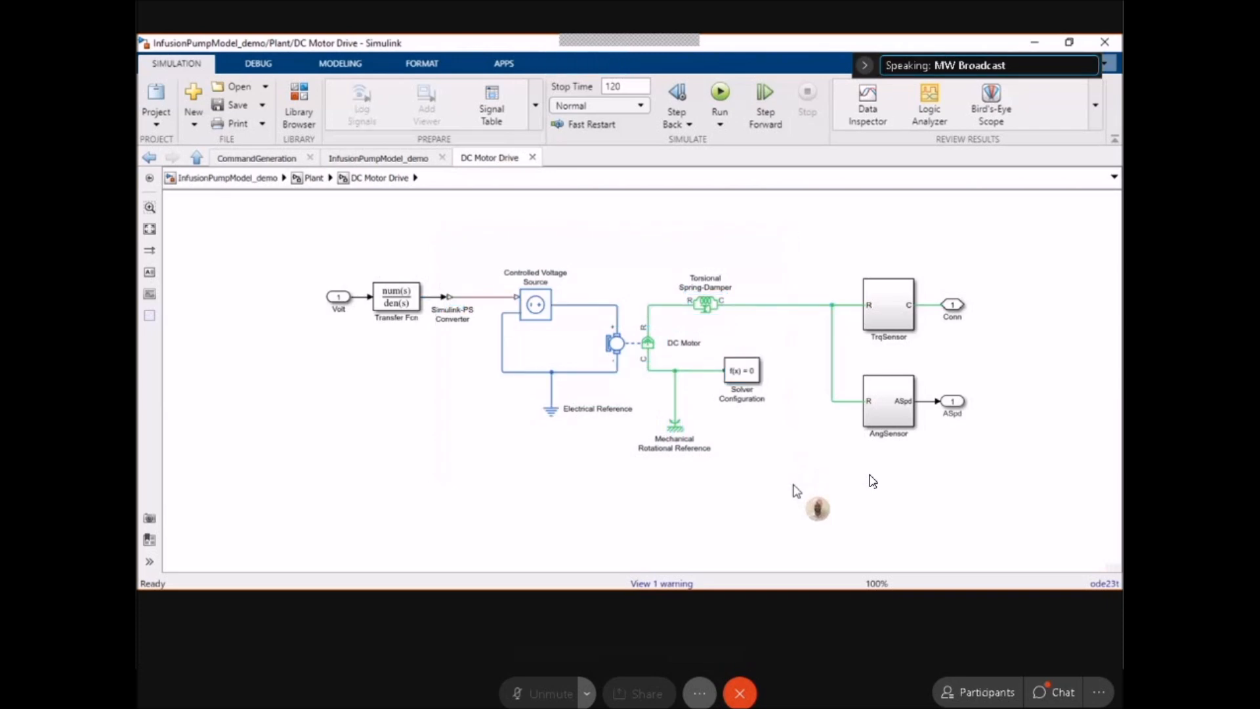
{"action": "left_click_drag", "start_coordinate": [433, 248], "coordinate": [793, 456]}
{"action": "key", "text": "Delete"}
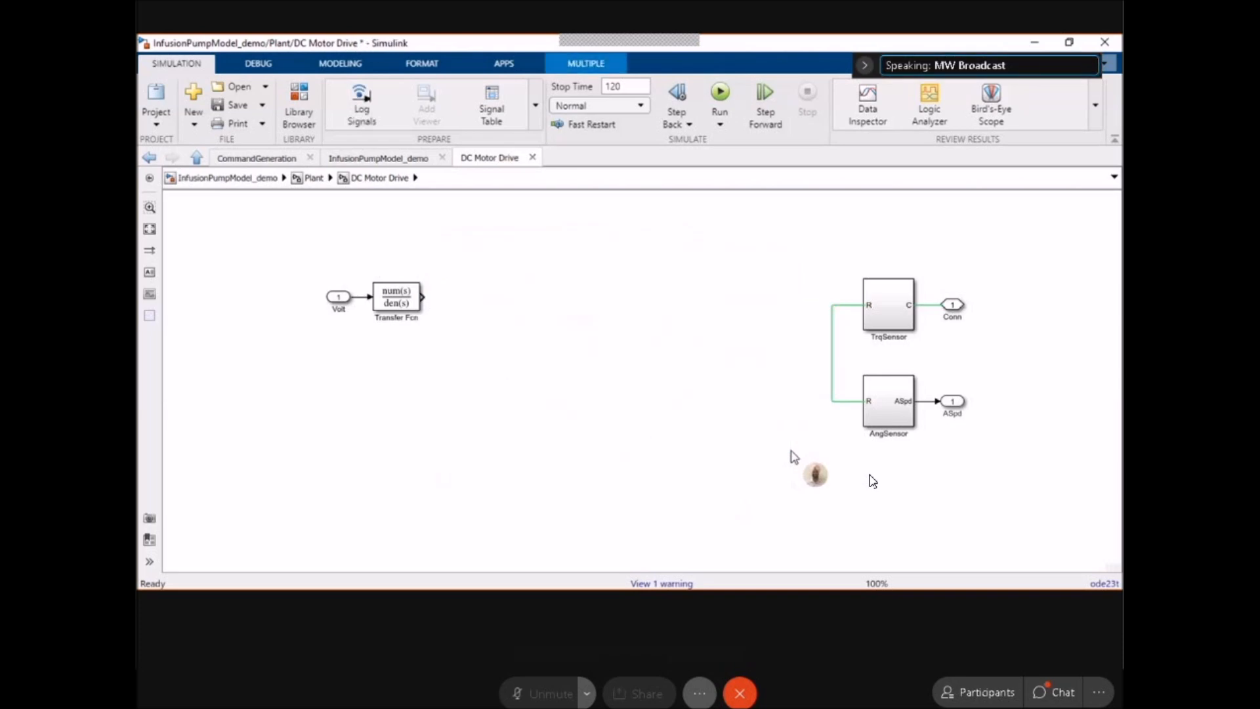
Insert a Subsystem Reference block in the cleared space and link it to the motor subsystem file.
{"action": "double_click", "coordinate": [561, 346]}
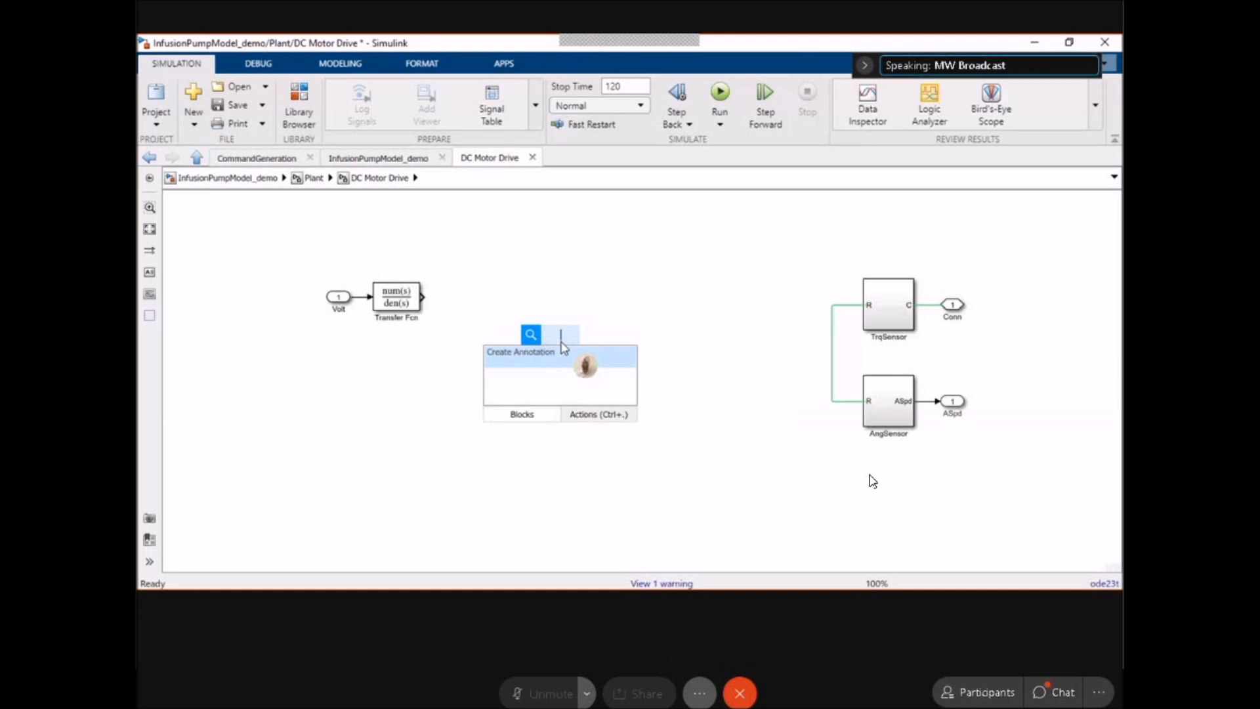
{"action": "type", "text": "su"}
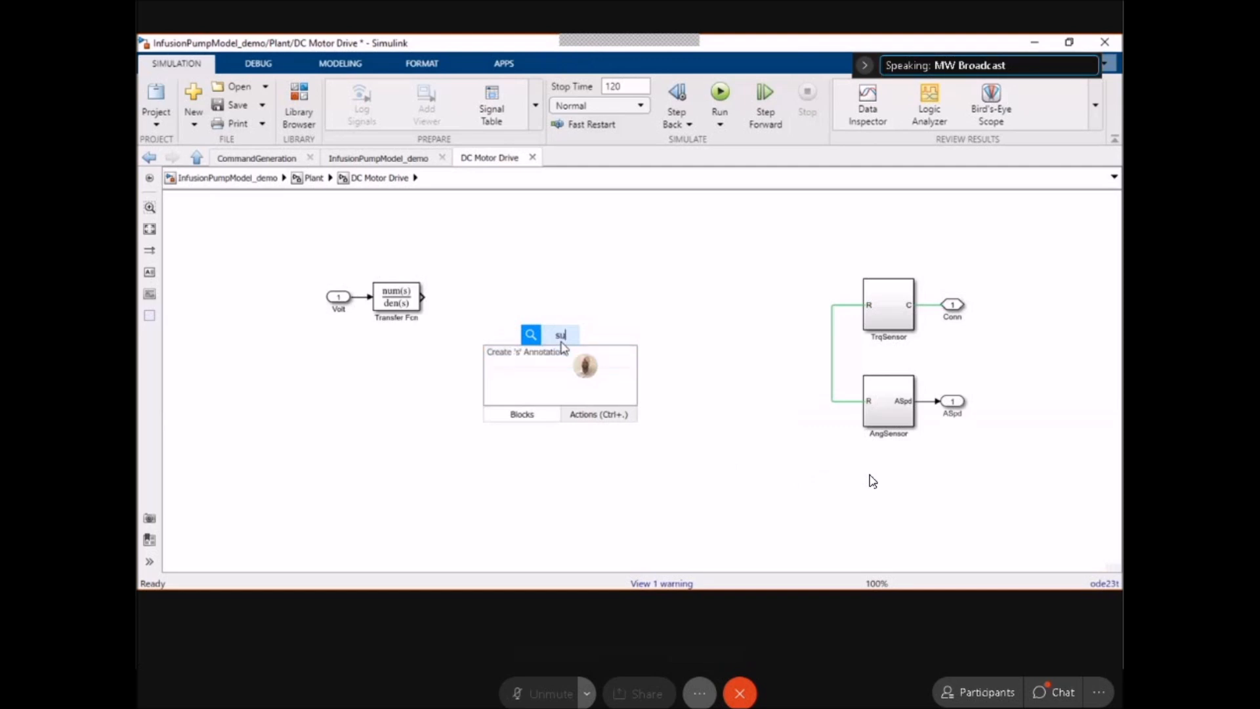
{"action": "type", "text": "bsys"}
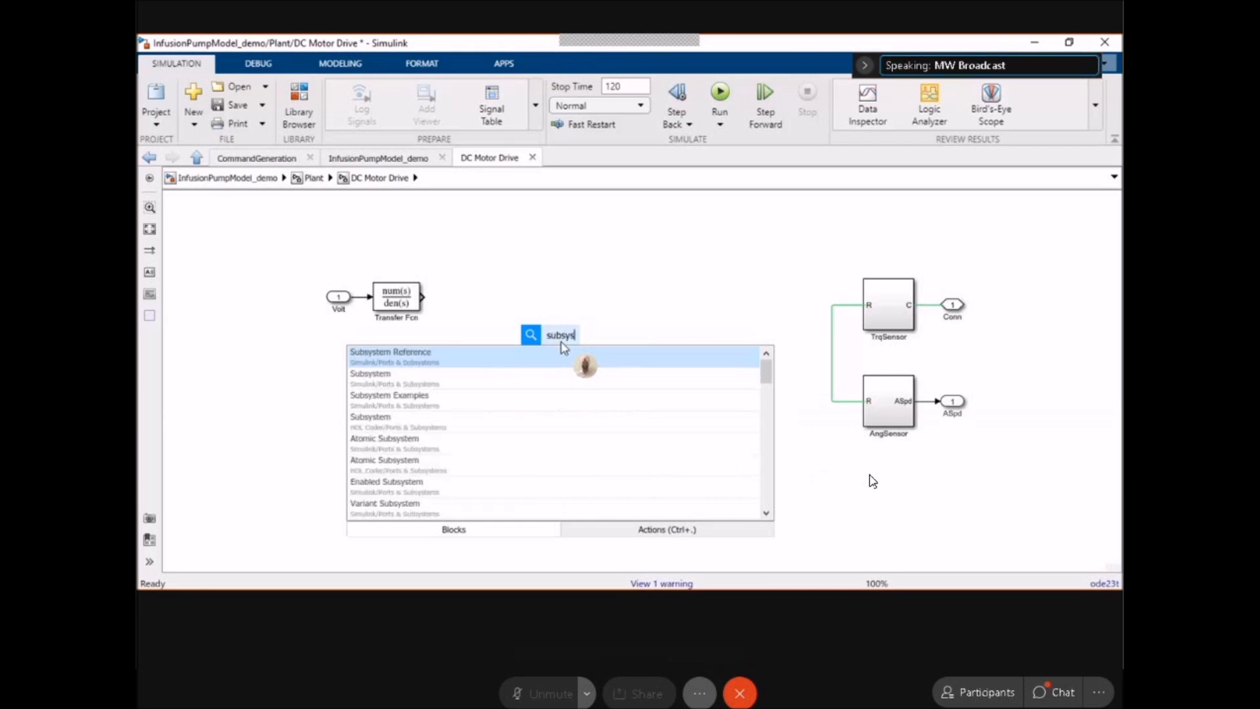
{"action": "key", "text": "Return"}
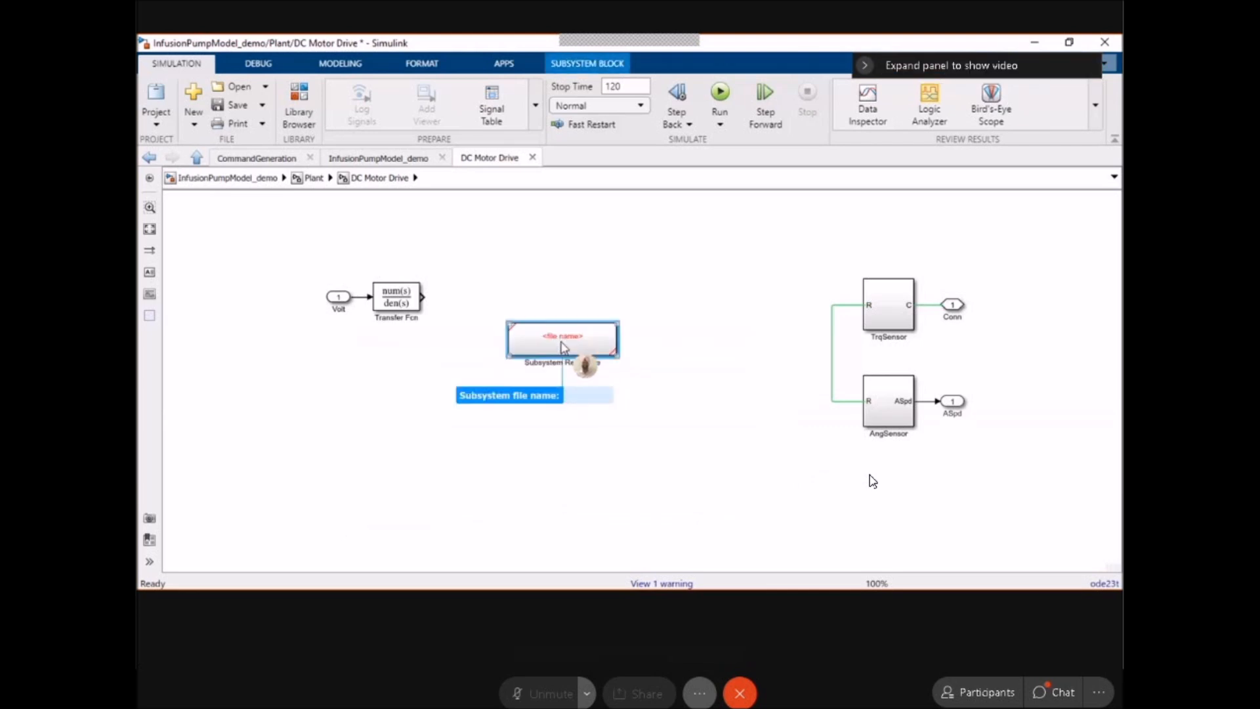
{"action": "key", "text": "Return"}
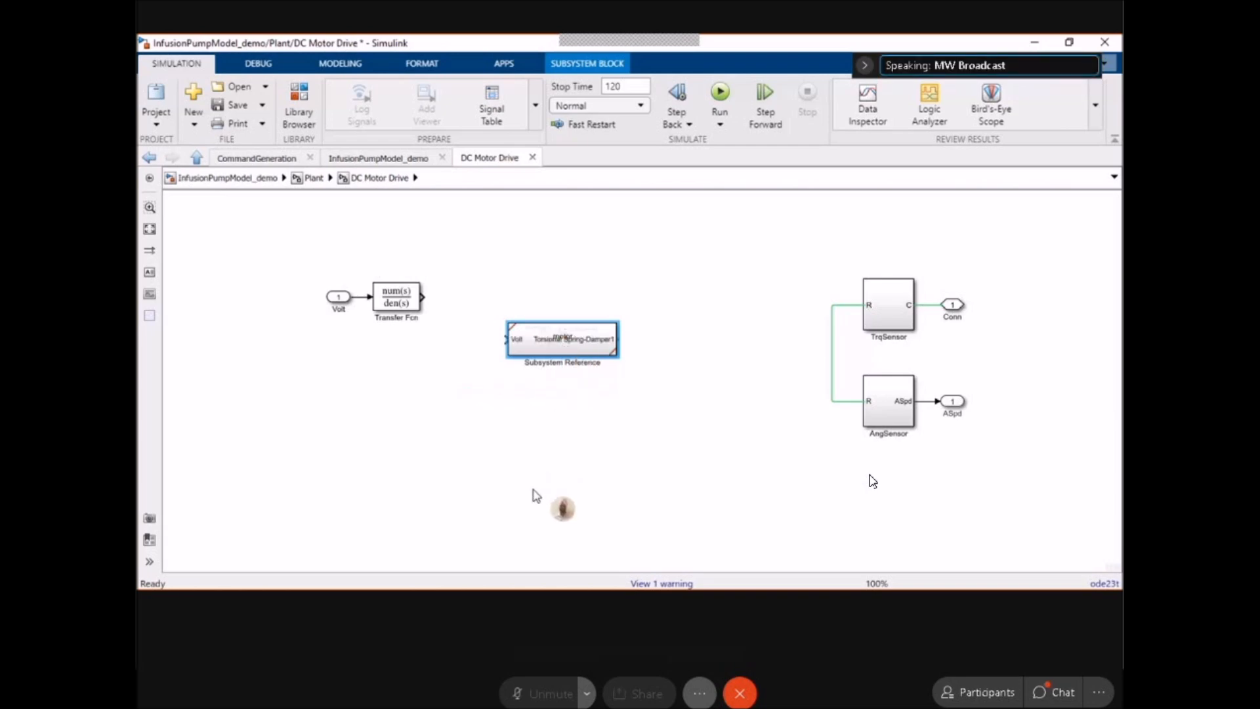
Connect the motor reference block between the Transfer Fcn and the sensors' shared line, and enlarge the block slightly.
{"action": "left_click_drag", "start_coordinate": [558, 340], "coordinate": [548, 296]}
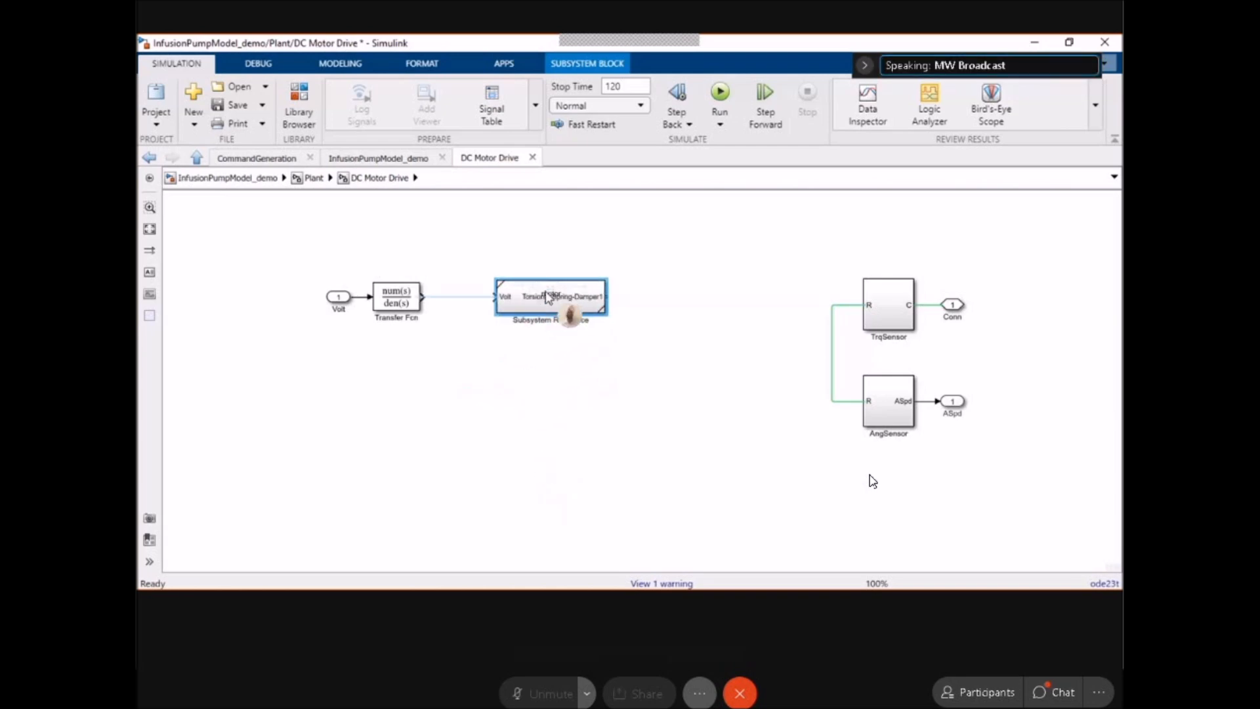
{"action": "left_click", "coordinate": [480, 299]}
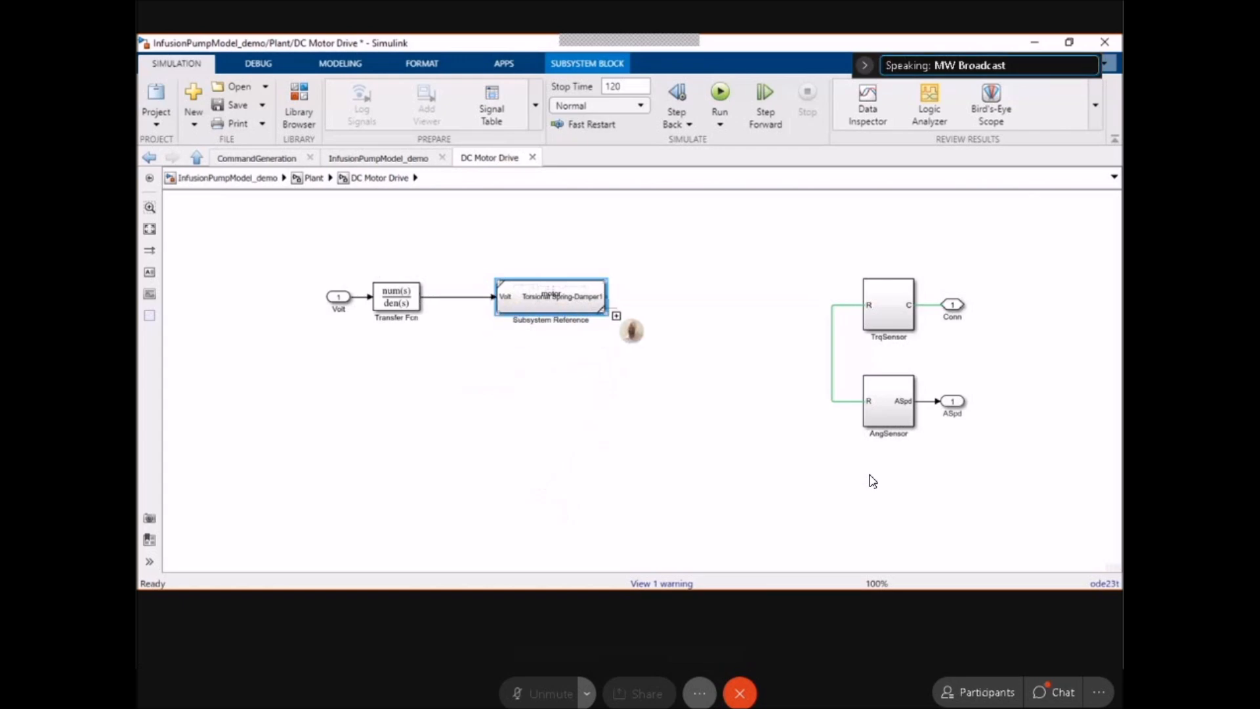
{"action": "left_click", "coordinate": [606, 298]}
{"action": "left_click", "coordinate": [833, 306]}
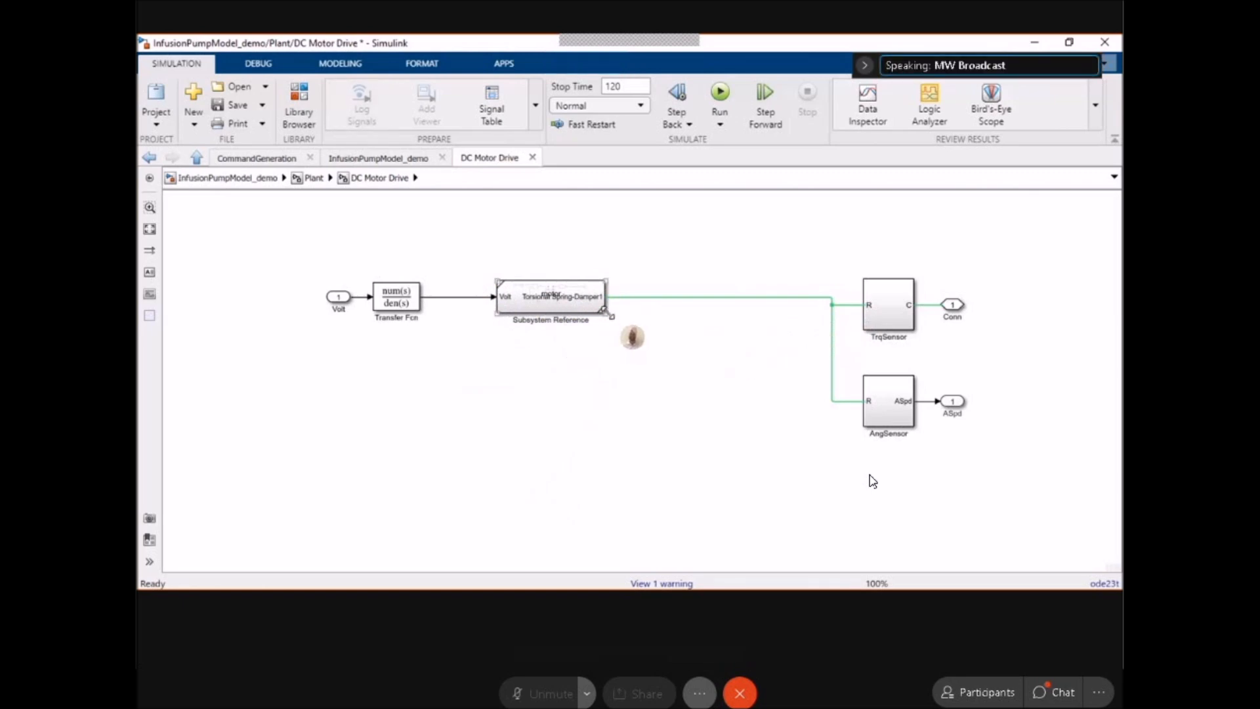
{"action": "left_click_drag", "start_coordinate": [610, 316], "coordinate": [618, 329]}
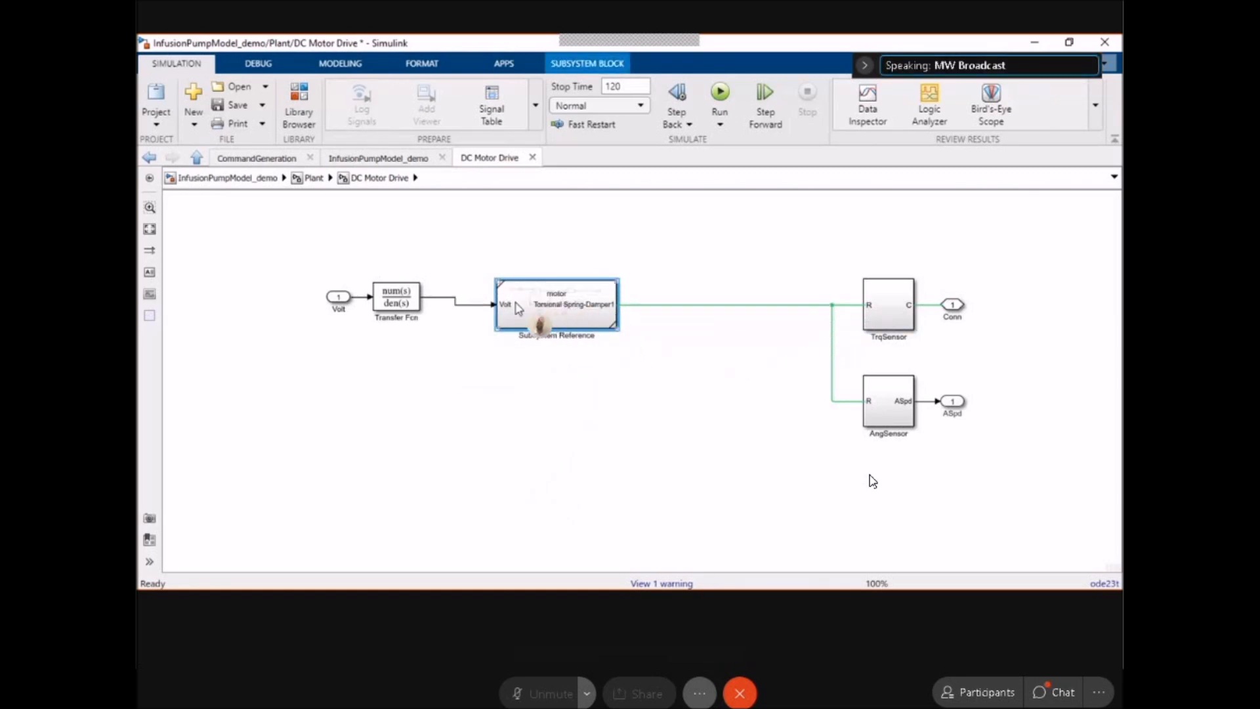
Run the infusion pump simulation with the referenced motor and go back to the Plant level.
{"action": "left_click", "coordinate": [720, 94]}
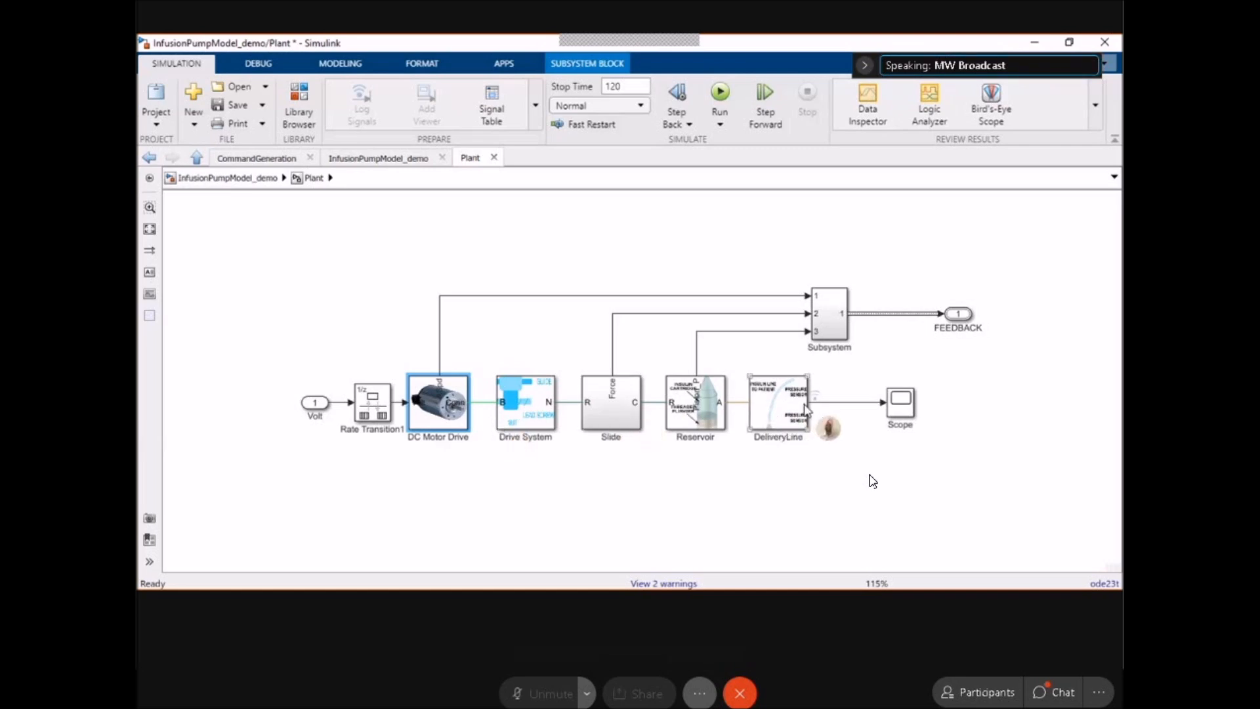
{"action": "left_click", "coordinate": [778, 463]}
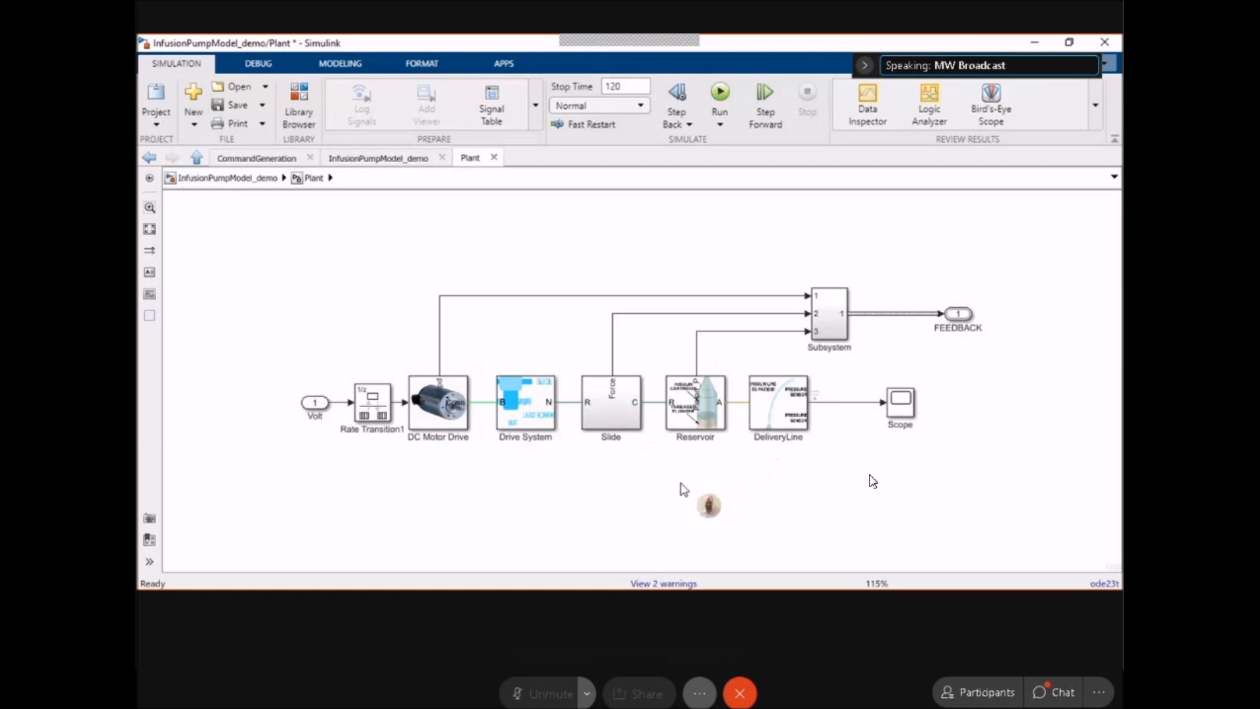
Go to the top level of InfusionPumpModel_demo, reopen the Plant and examine the hydraulic network inside its DeliveryLine subsystem.
{"action": "left_click", "coordinate": [247, 182]}
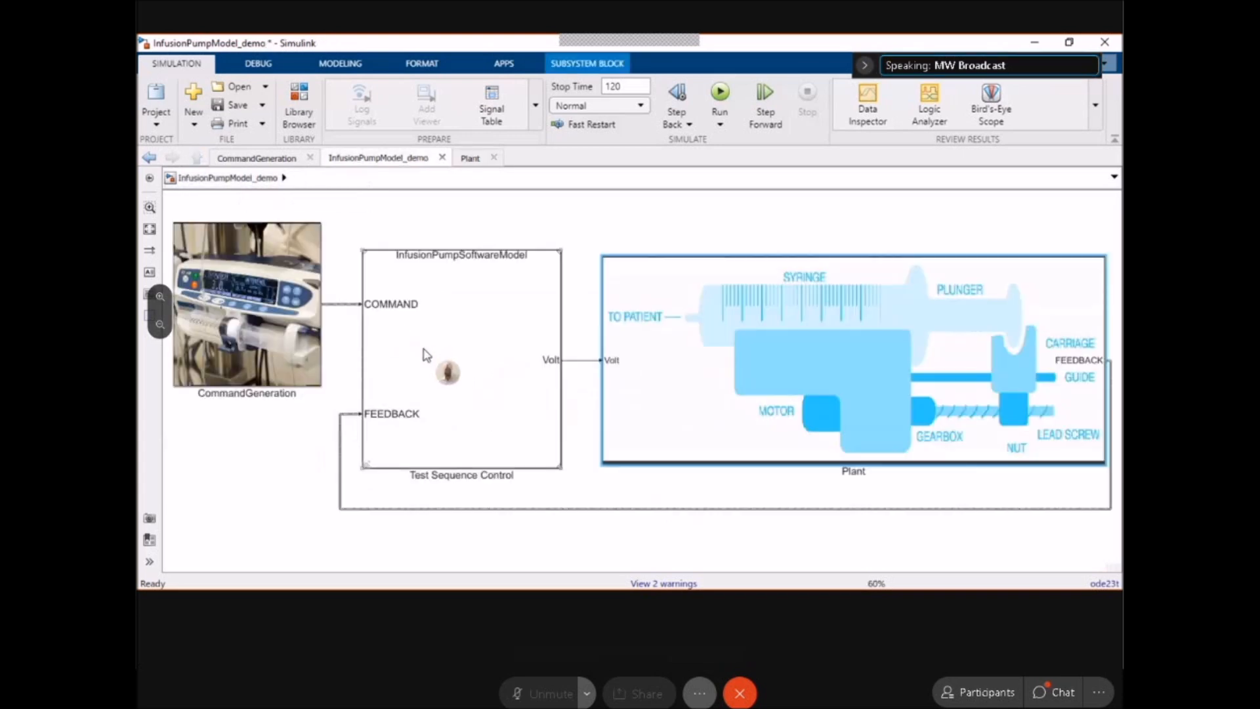
{"action": "double_click", "coordinate": [740, 375]}
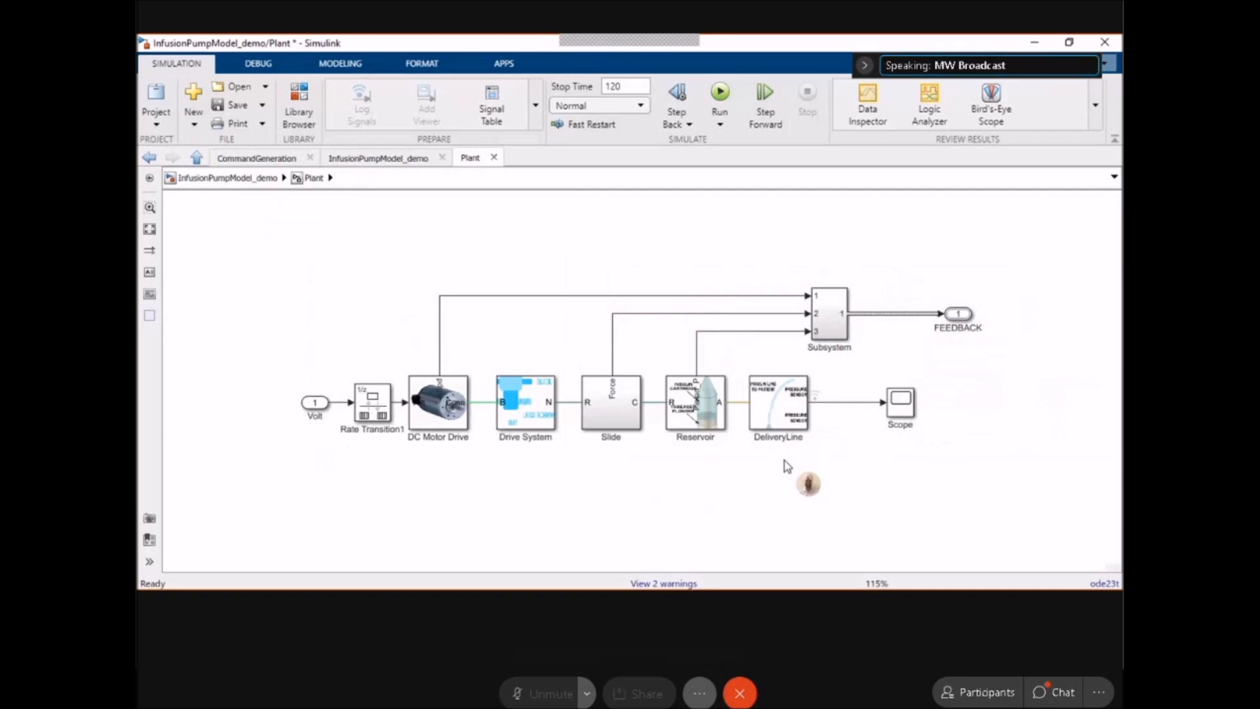
{"action": "left_click", "coordinate": [775, 430]}
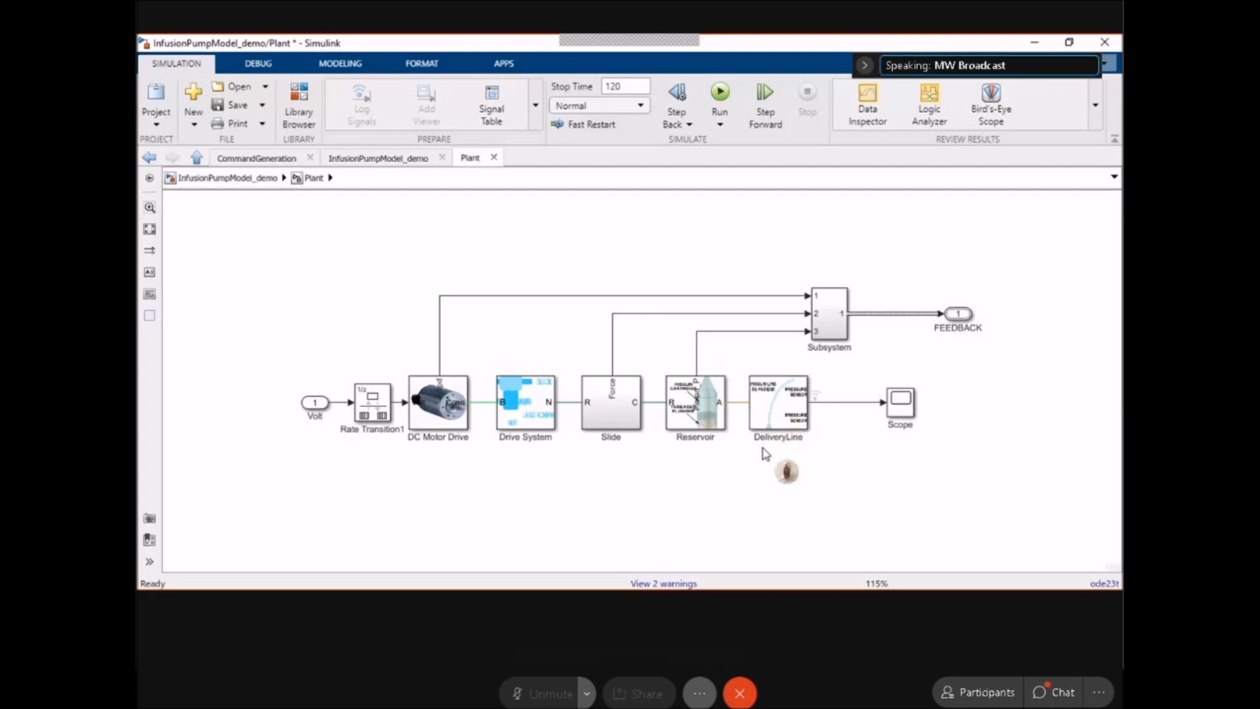
{"action": "double_click", "coordinate": [771, 416]}
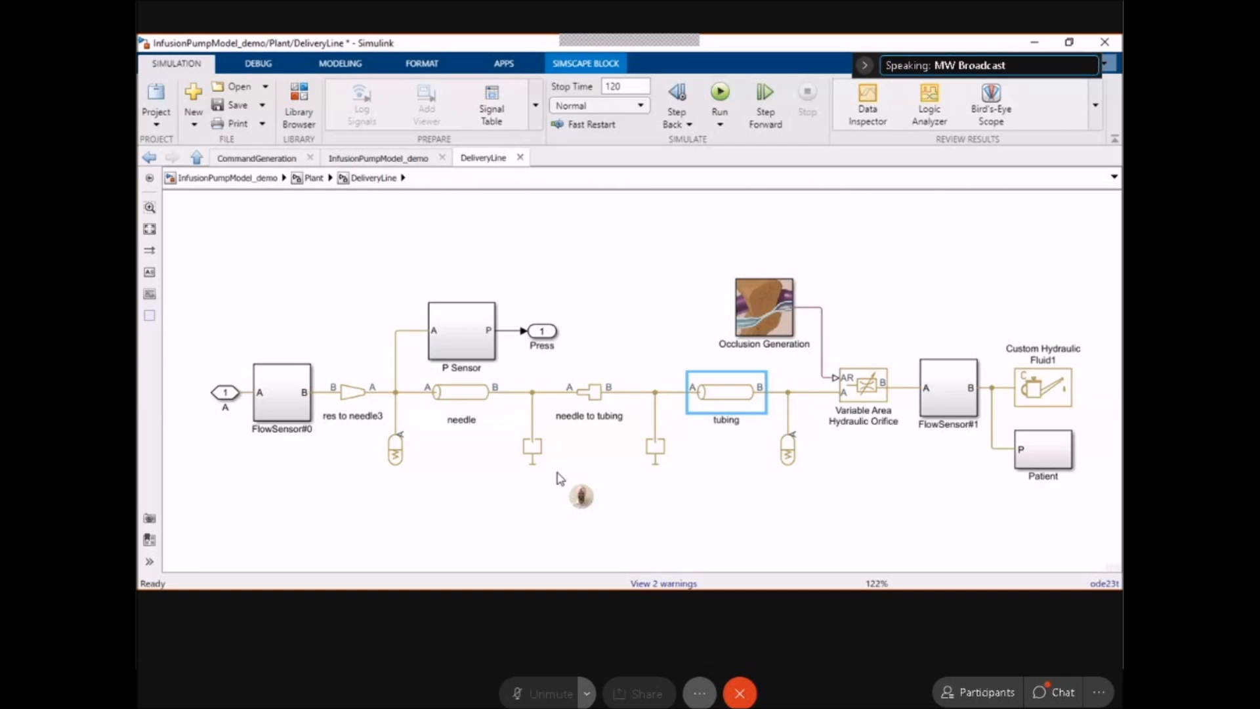
{"action": "left_click", "coordinate": [533, 456]}
{"action": "left_click", "coordinate": [521, 469]}
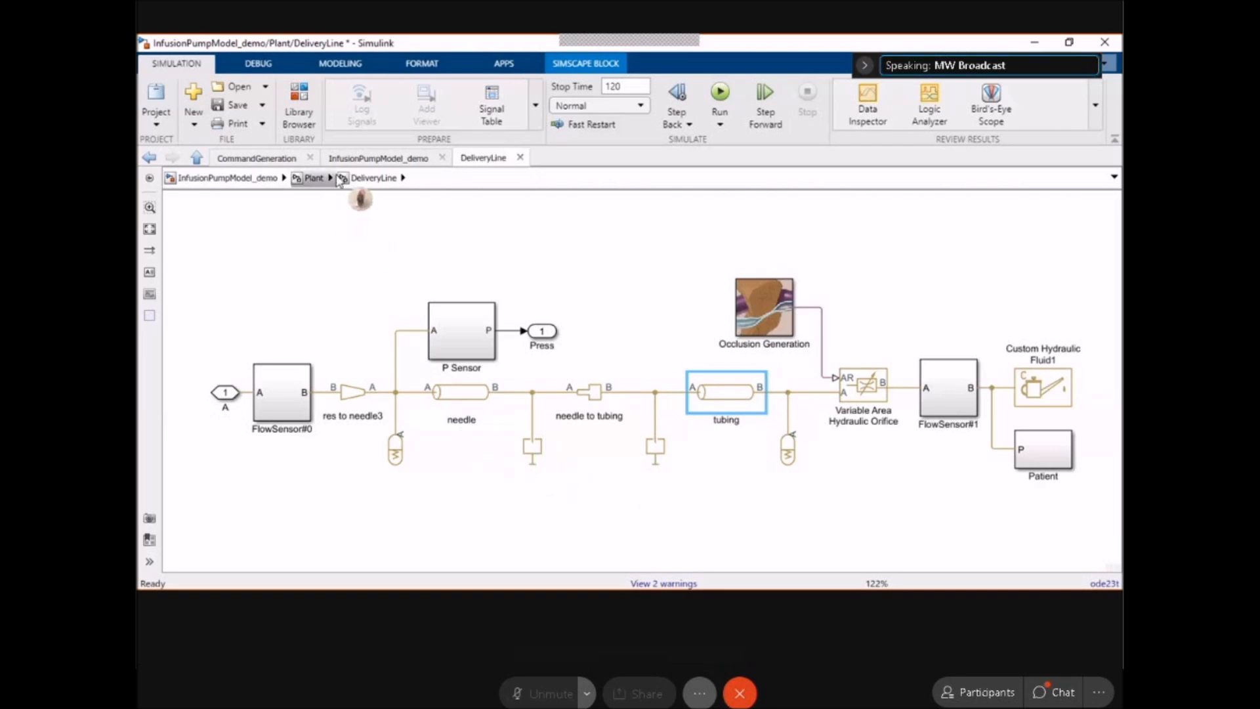
Open the Test Sequence Control model from the top level and inspect its MotorController, Supervisory block, and COMMAND and FEEDBACK signals.
{"action": "left_click", "coordinate": [257, 180]}
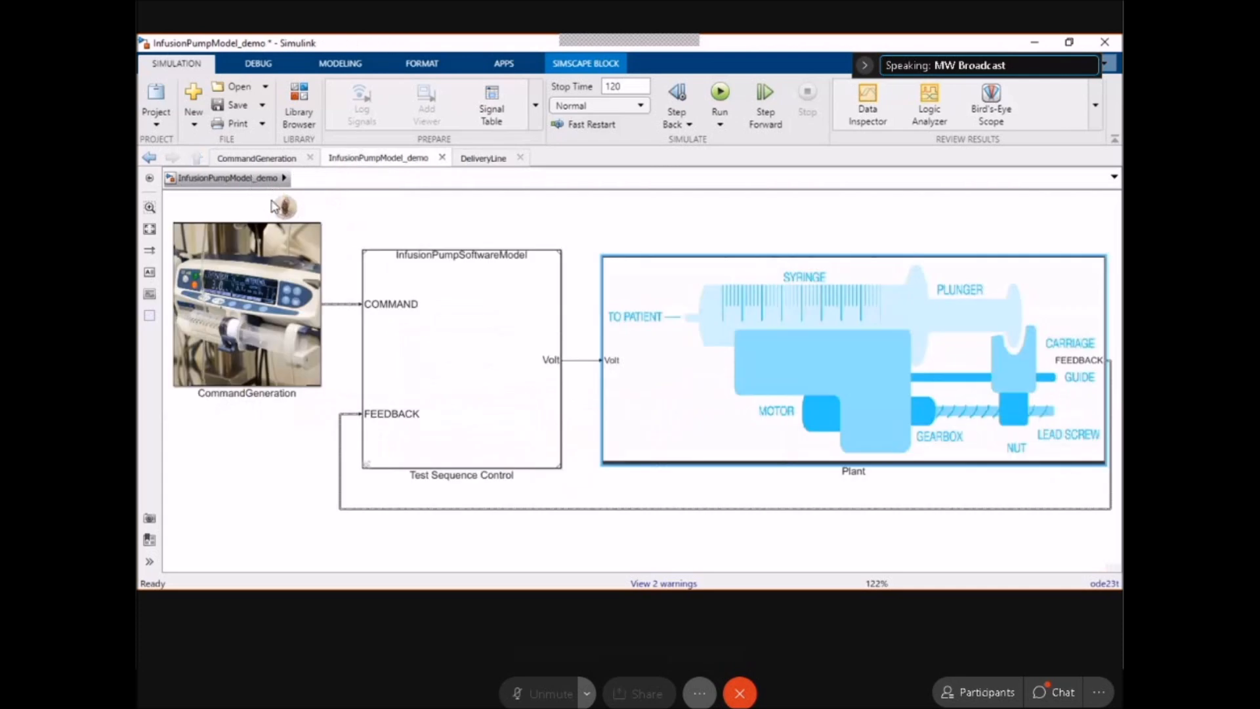
{"action": "double_click", "coordinate": [488, 394]}
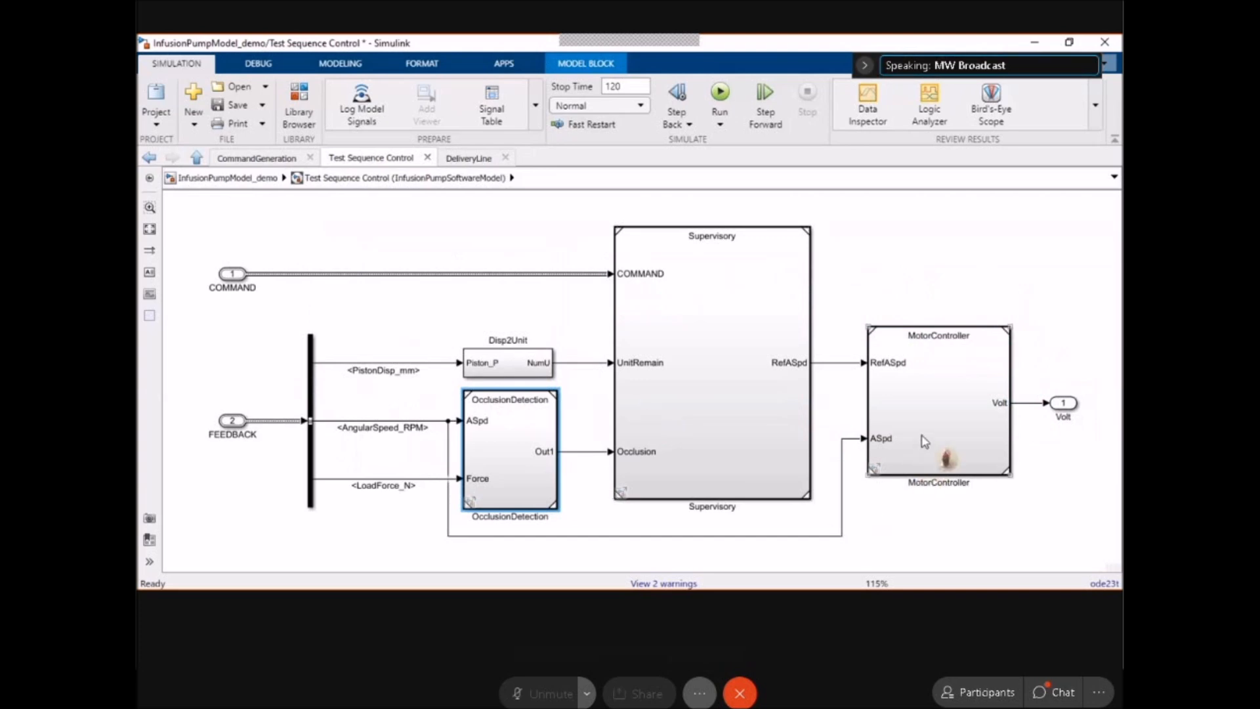
{"action": "left_click", "coordinate": [989, 416]}
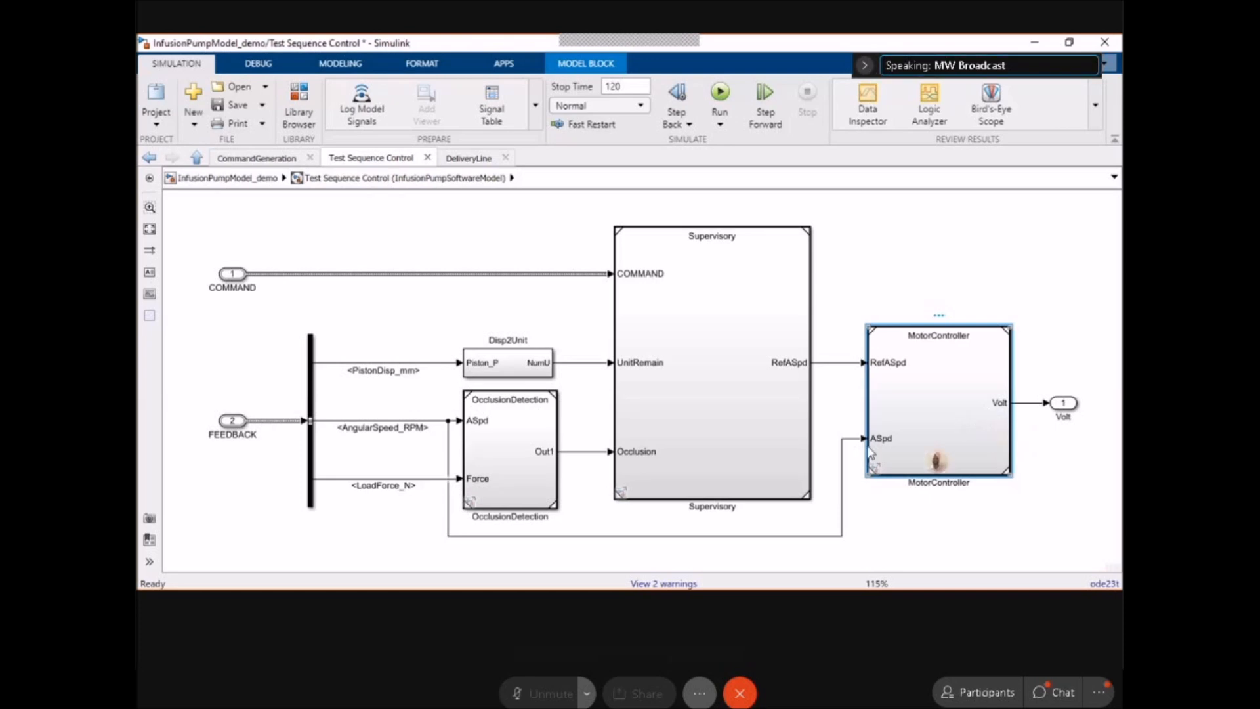
{"action": "left_click", "coordinate": [694, 388]}
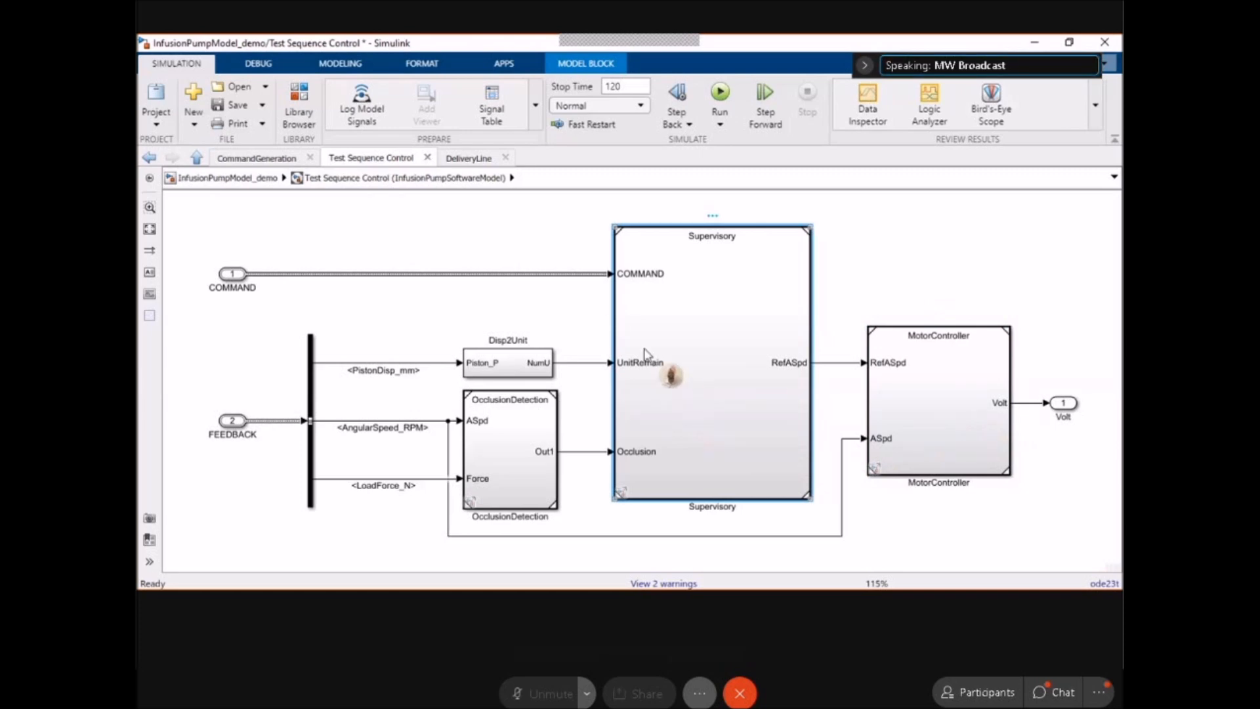
{"action": "left_click", "coordinate": [557, 274]}
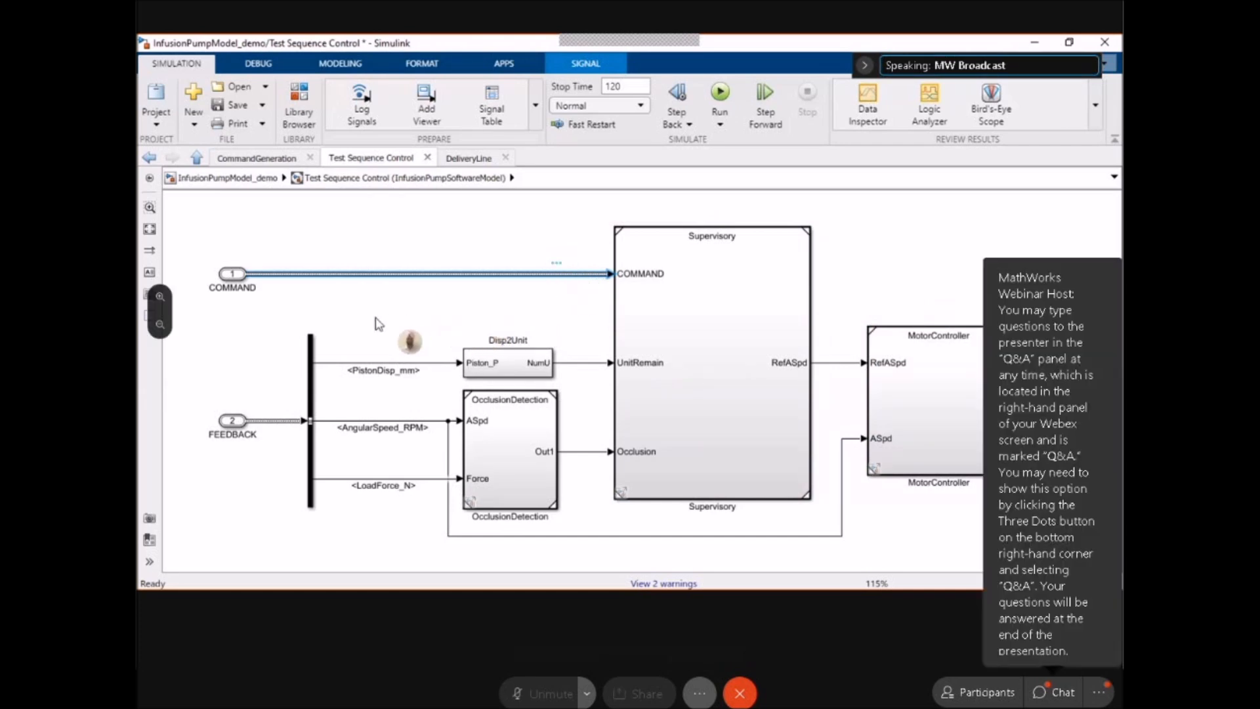
{"action": "left_click", "coordinate": [278, 421]}
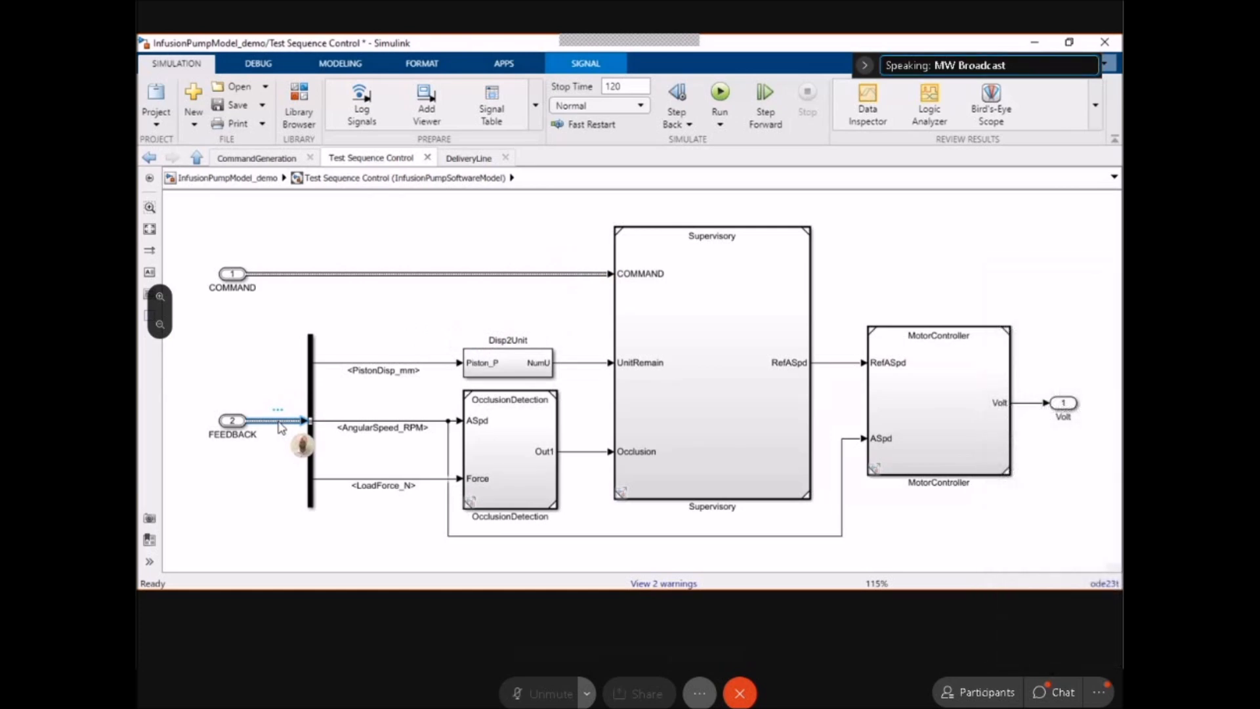
Open the Supervisory model, and read the webinar's Q & A panel in Webex before closing it.
{"action": "left_click", "coordinate": [1097, 695]}
{"action": "double_click", "coordinate": [692, 405]}
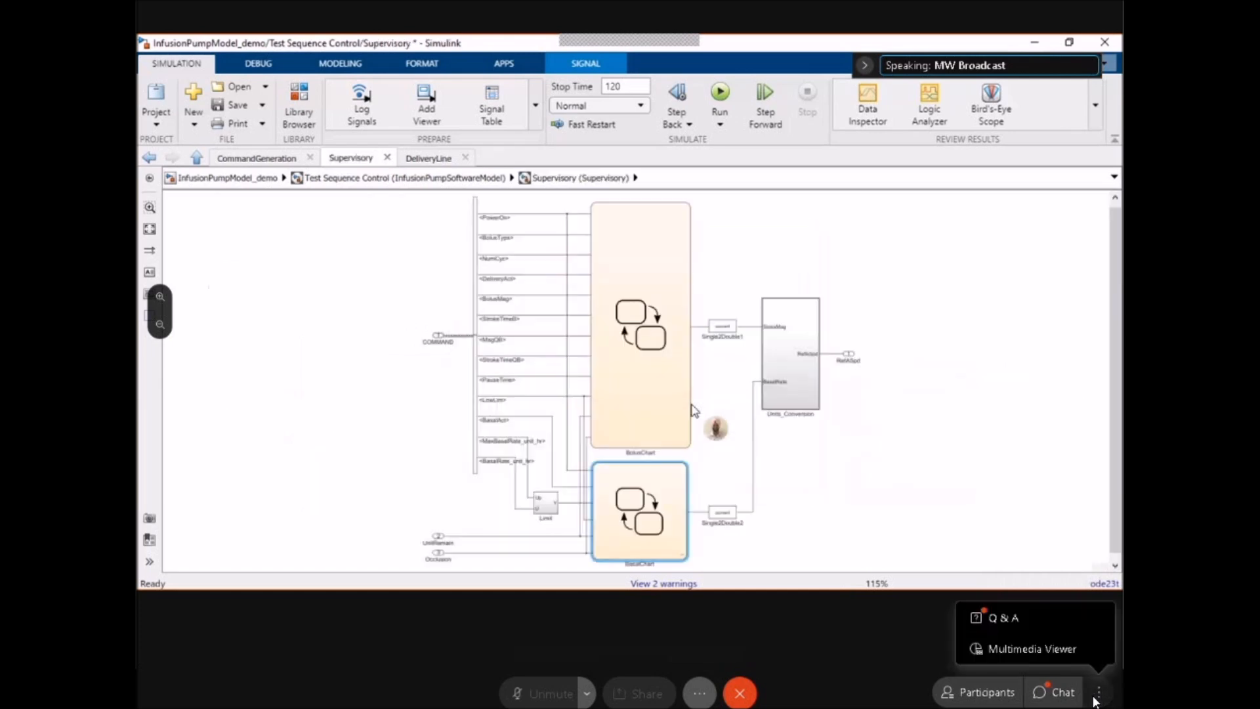
{"action": "left_click", "coordinate": [1022, 622]}
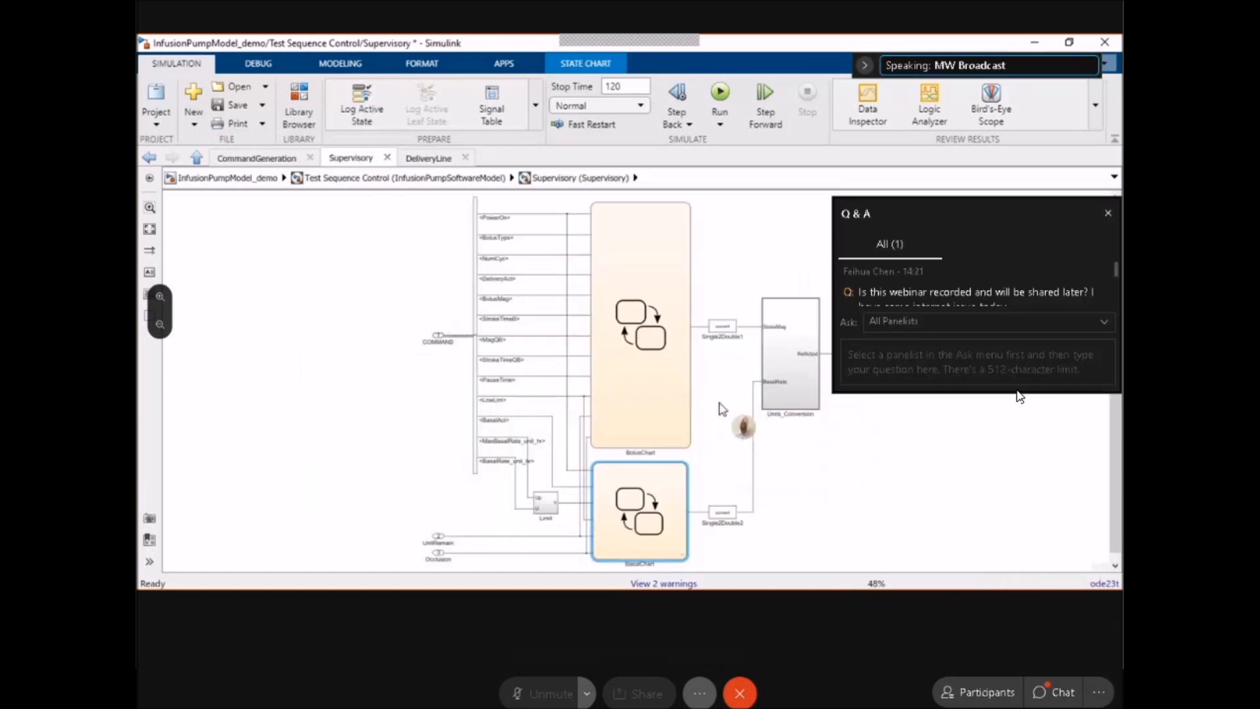
{"action": "left_click_drag", "start_coordinate": [1014, 394], "coordinate": [998, 556]}
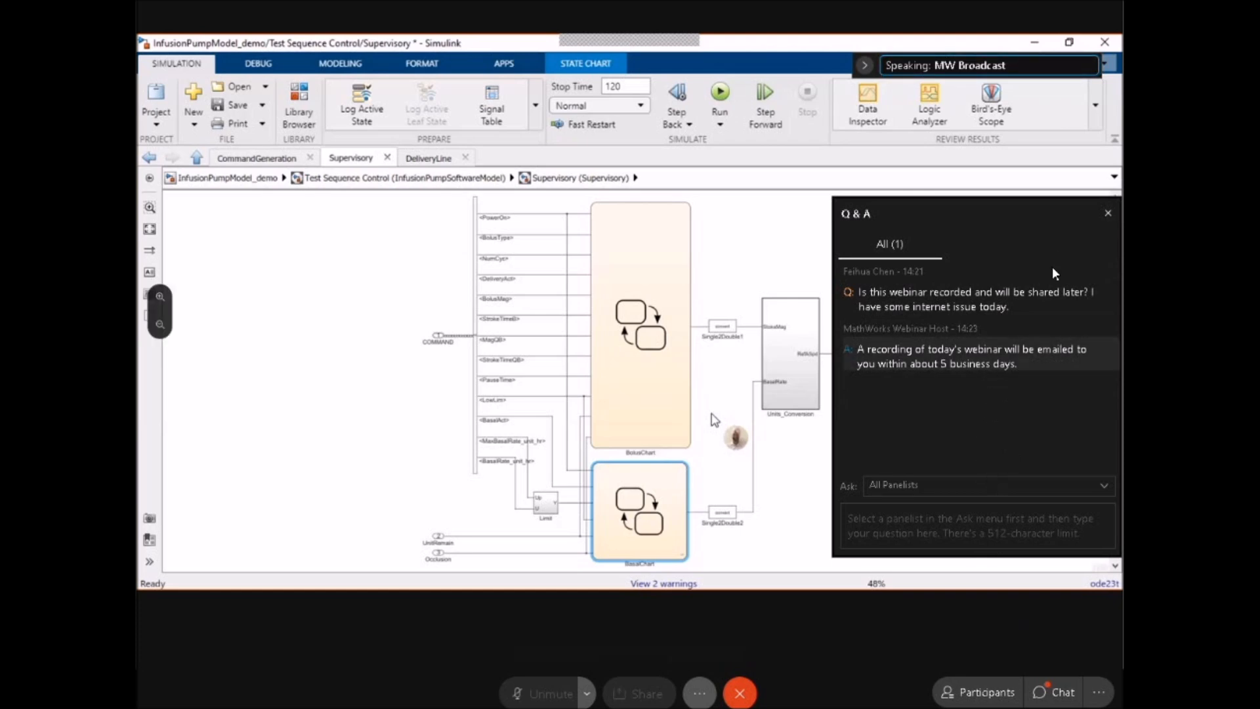
{"action": "left_click", "coordinate": [1107, 214]}
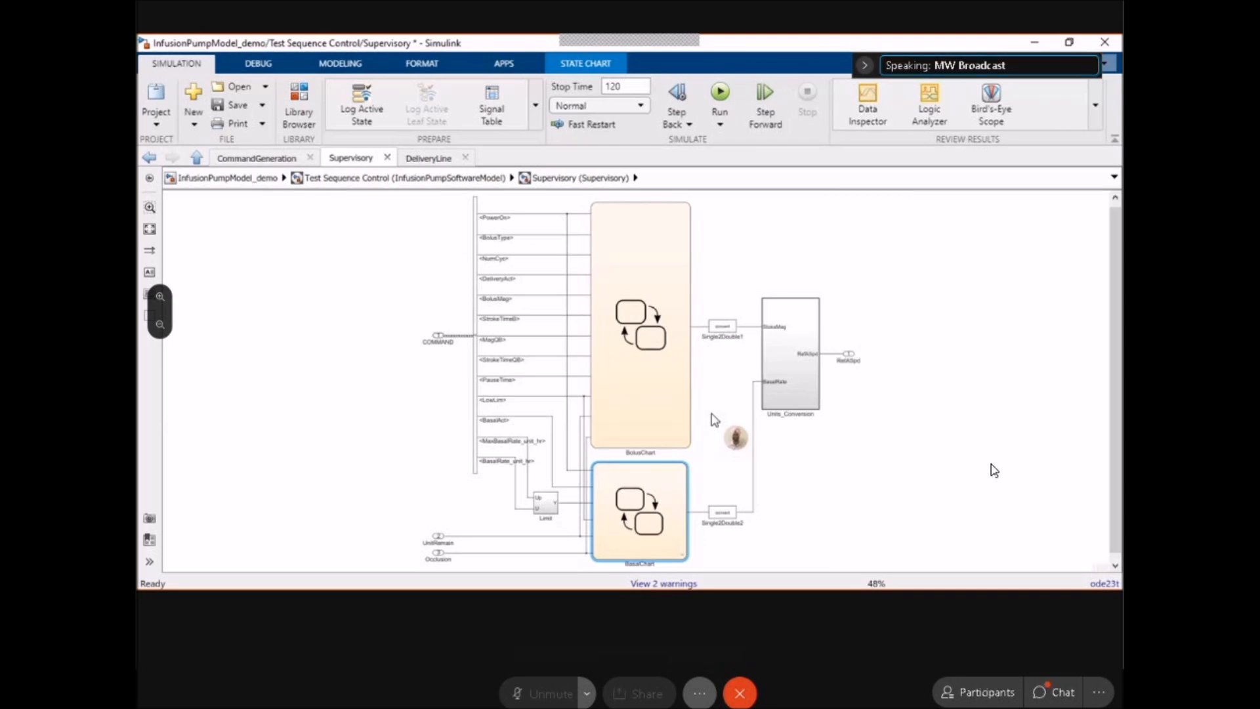
Open the BasalChart and inspect its Off, On and BasalOff states and the transition condition from On to BasalOff.
{"action": "double_click", "coordinate": [654, 513]}
{"action": "left_click", "coordinate": [623, 460]}
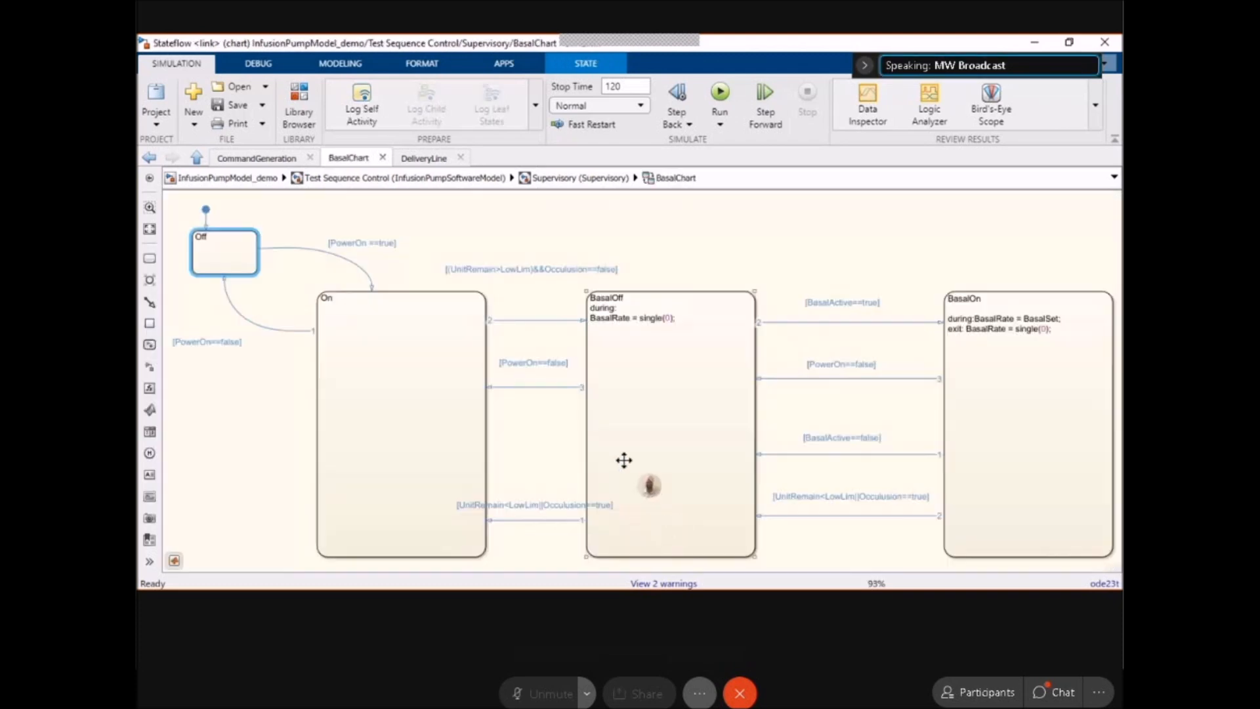
{"action": "left_click", "coordinate": [238, 252]}
{"action": "left_click", "coordinate": [391, 366]}
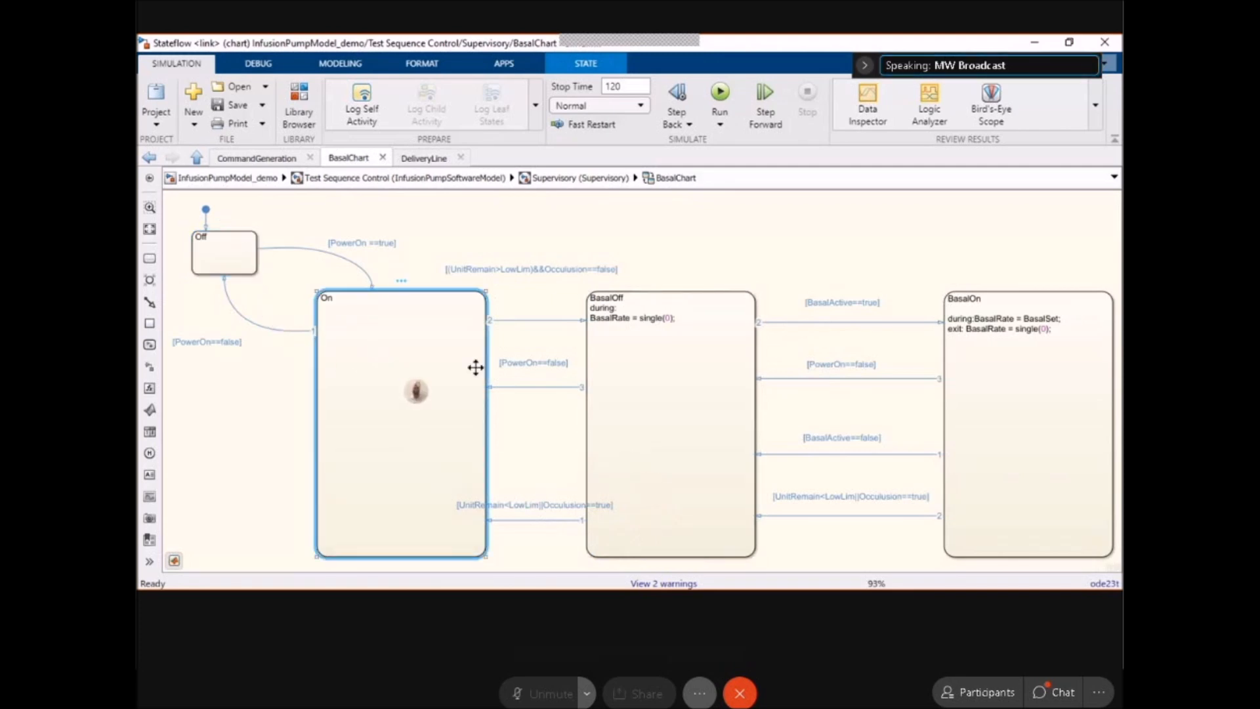
{"action": "left_click", "coordinate": [668, 388]}
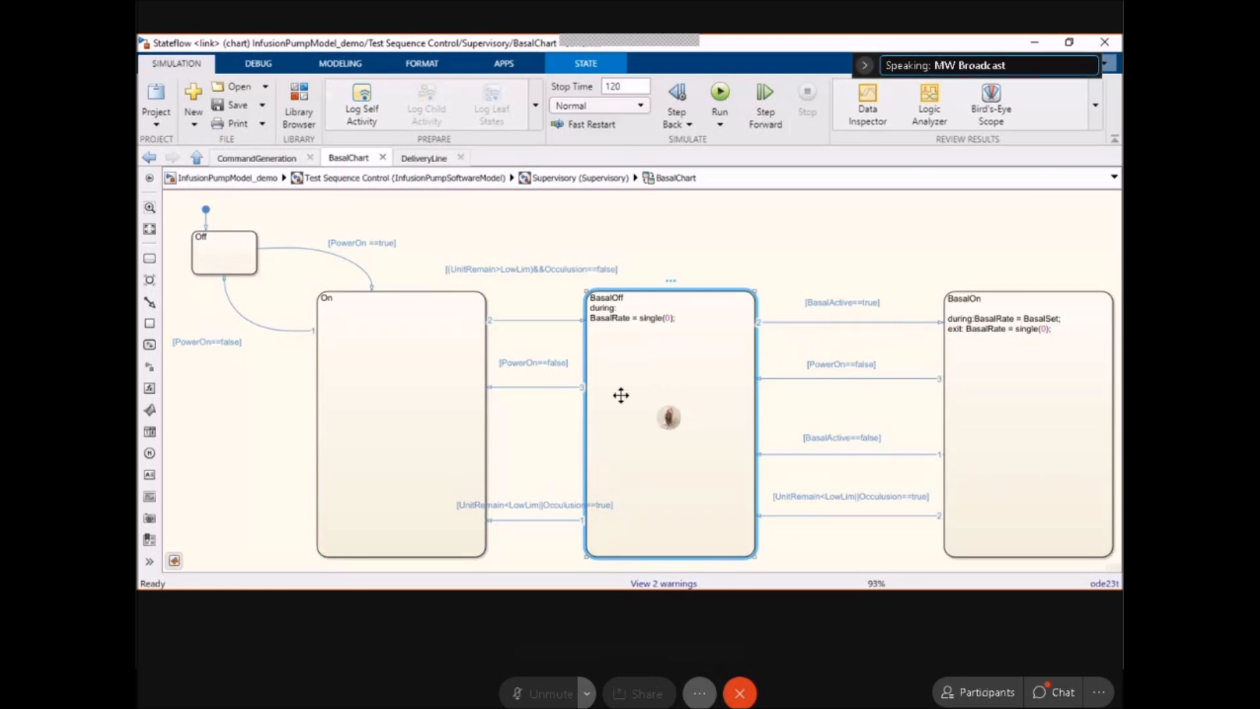
{"action": "left_click", "coordinate": [541, 270]}
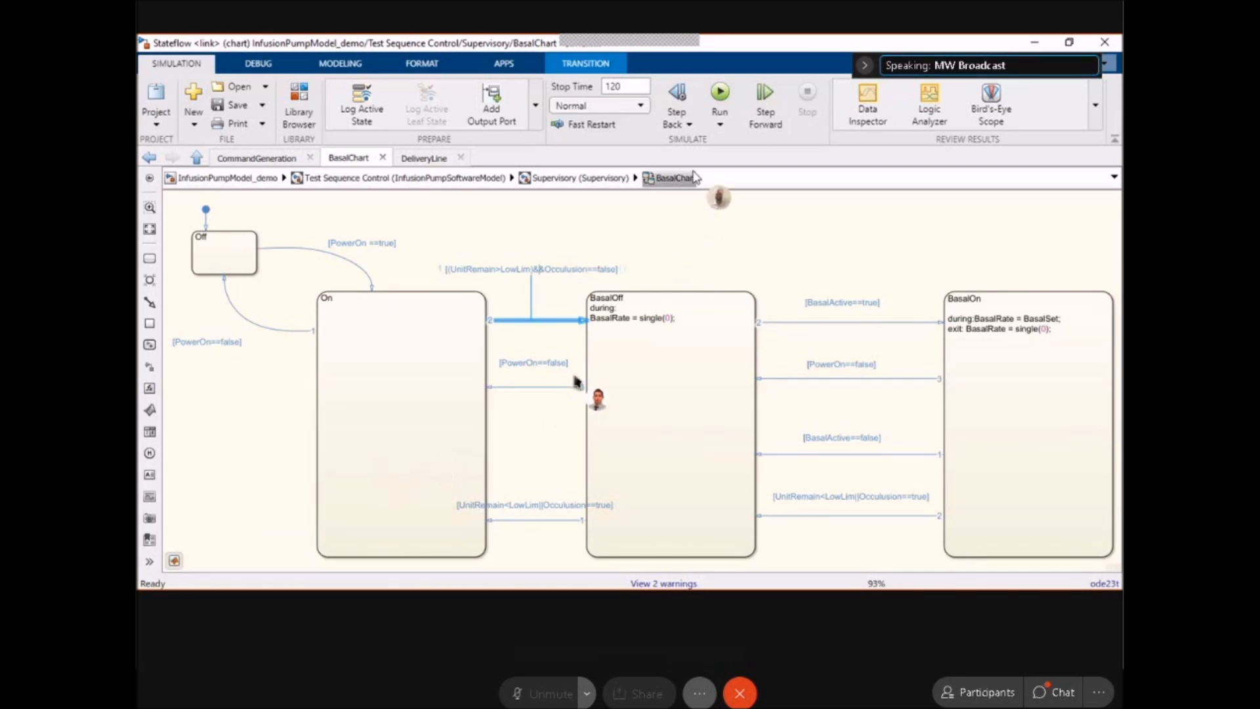
Run the simulation to watch the BasalChart's active state, stop it and return to the Test Sequence Control level.
{"action": "left_click", "coordinate": [721, 94]}
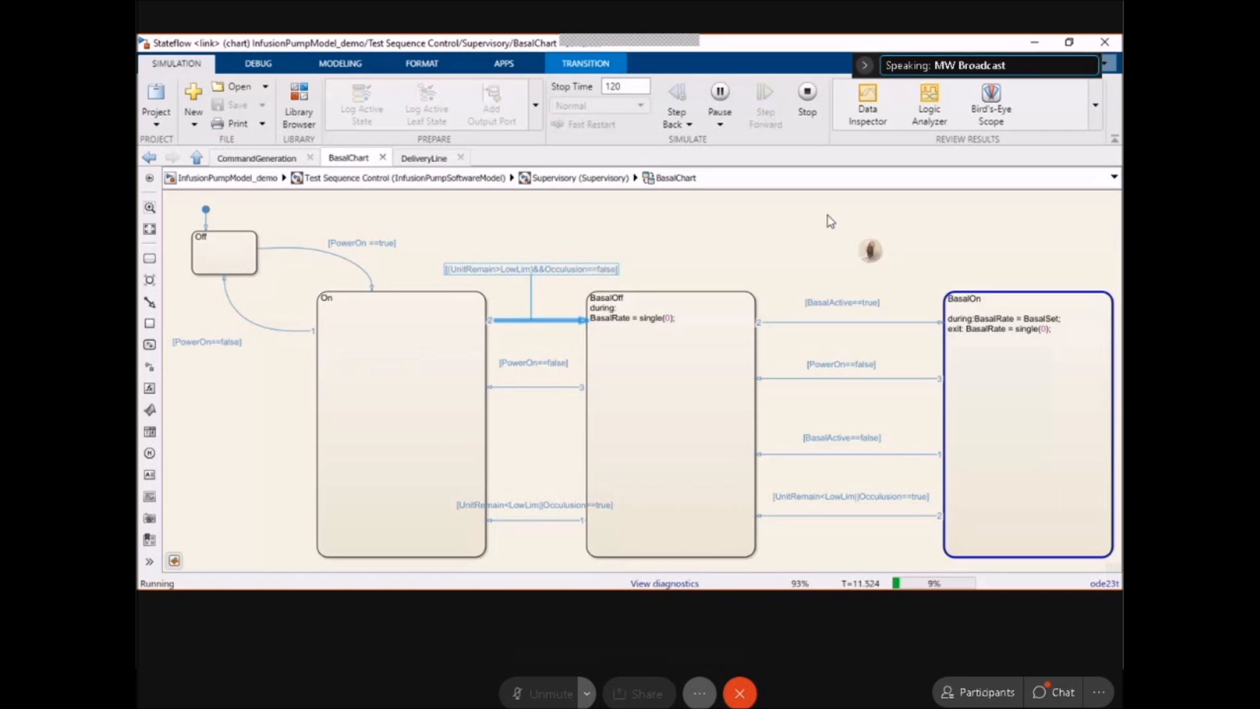
{"action": "left_click", "coordinate": [807, 105]}
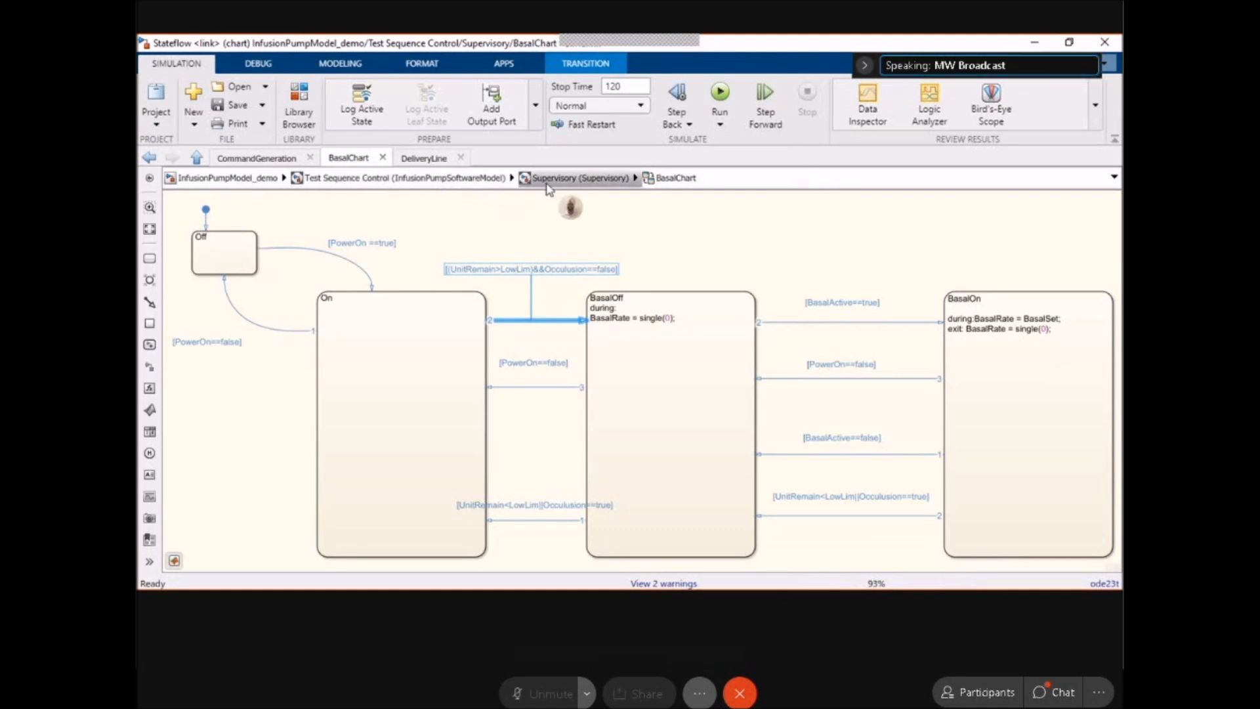
{"action": "left_click", "coordinate": [501, 178]}
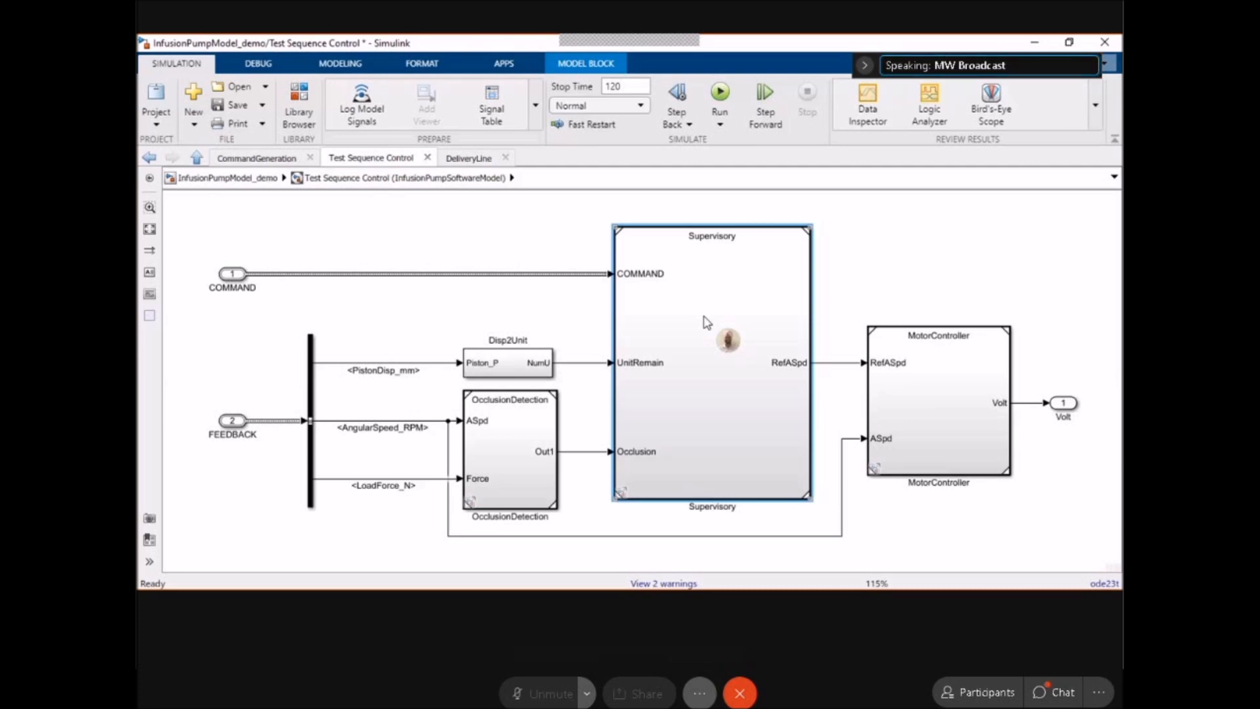
{"action": "left_click", "coordinate": [541, 321]}
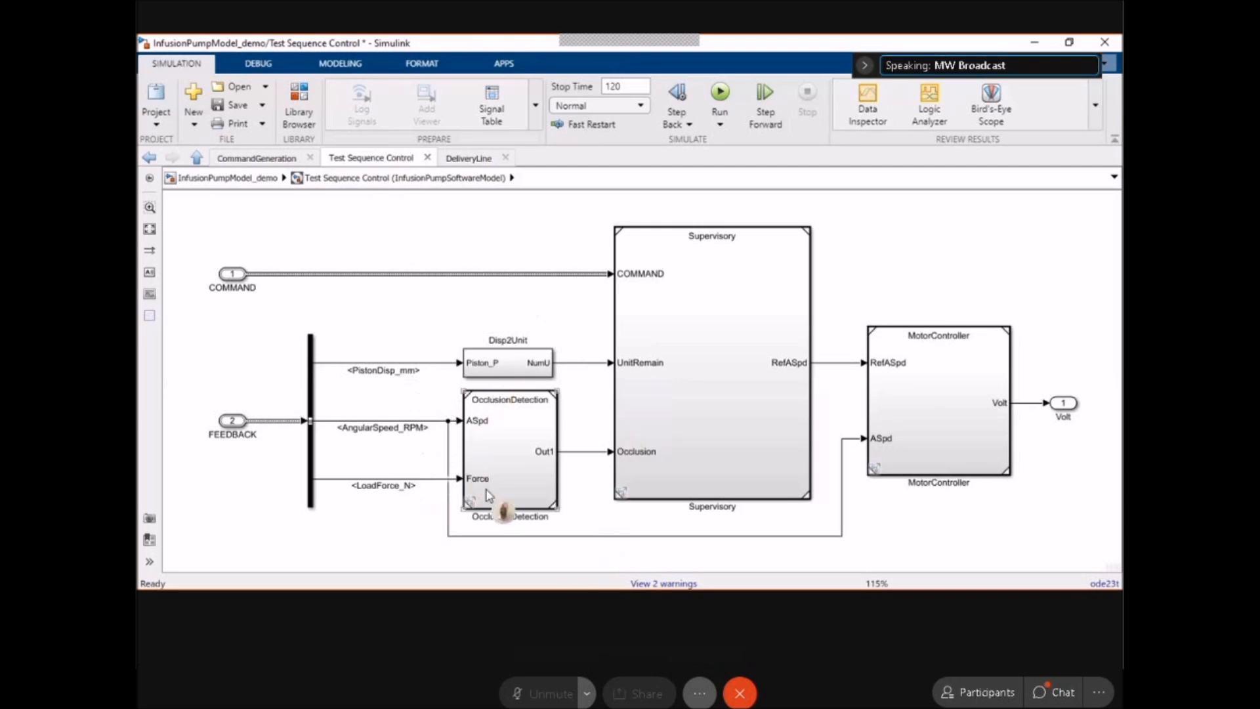
Open the OcclusionDetection model, examine the signal chain inside Occlusion1 and return to the OcclusionDetection level.
{"action": "left_click", "coordinate": [526, 473]}
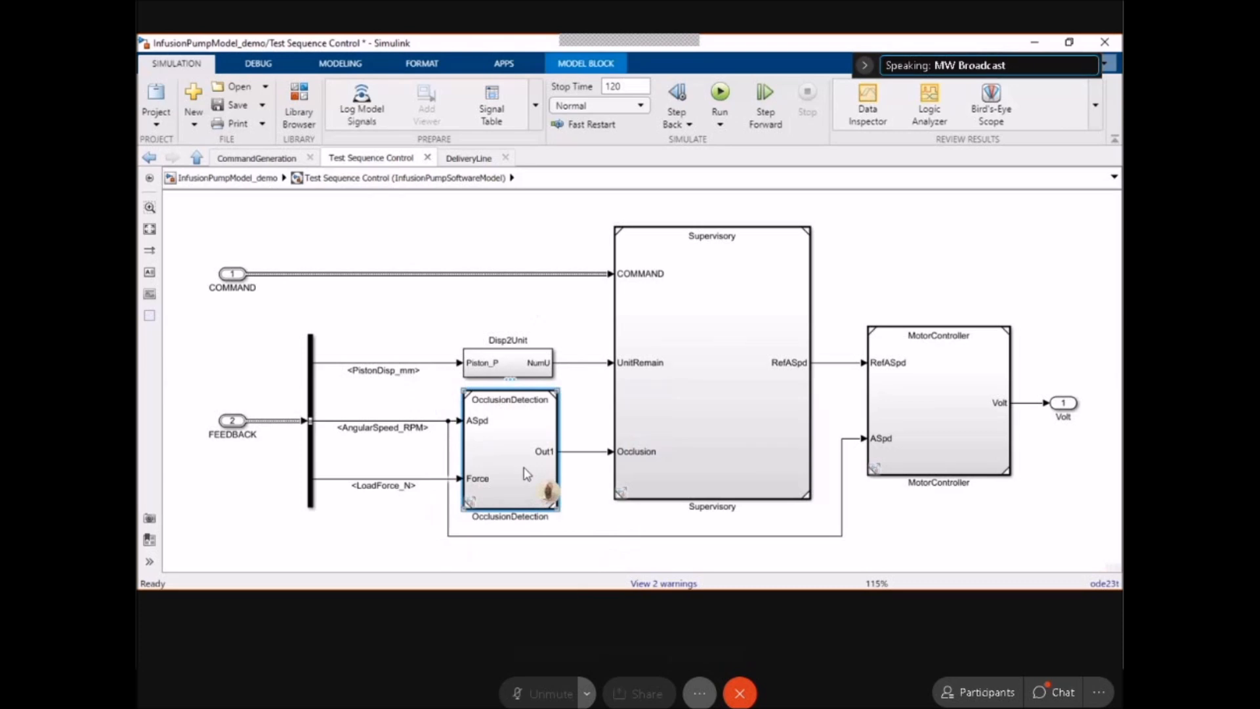
{"action": "double_click", "coordinate": [525, 473]}
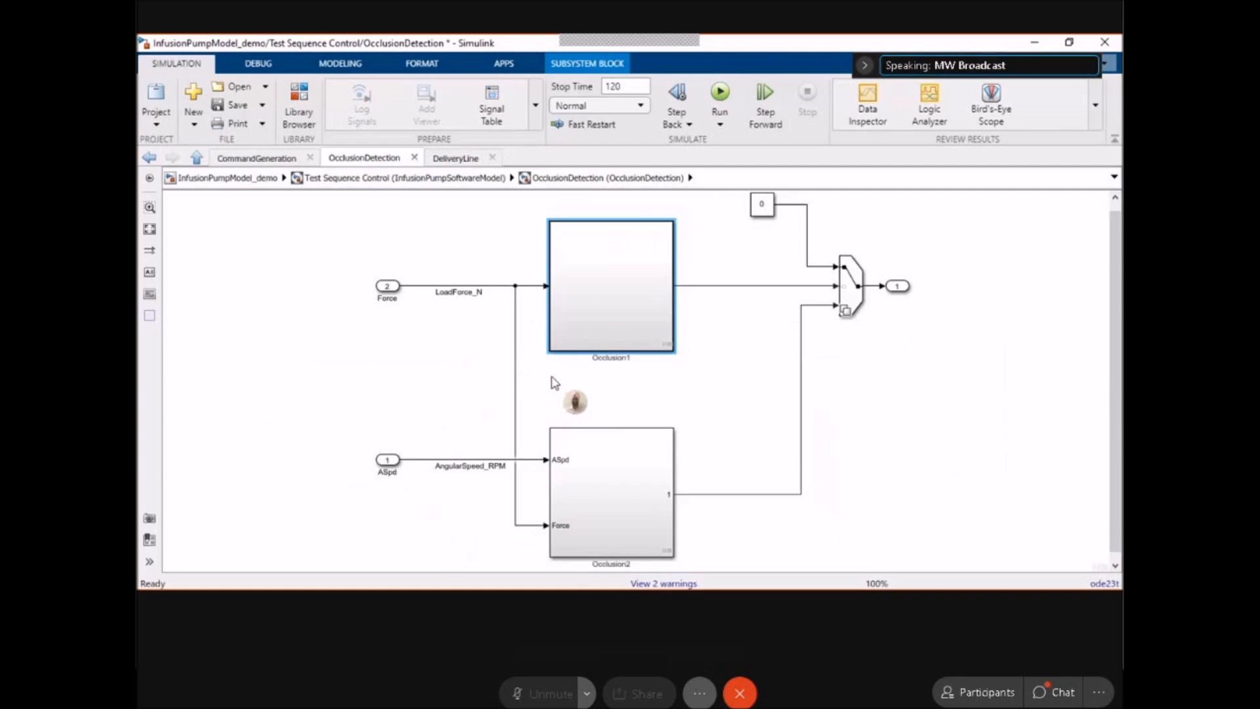
{"action": "double_click", "coordinate": [595, 320]}
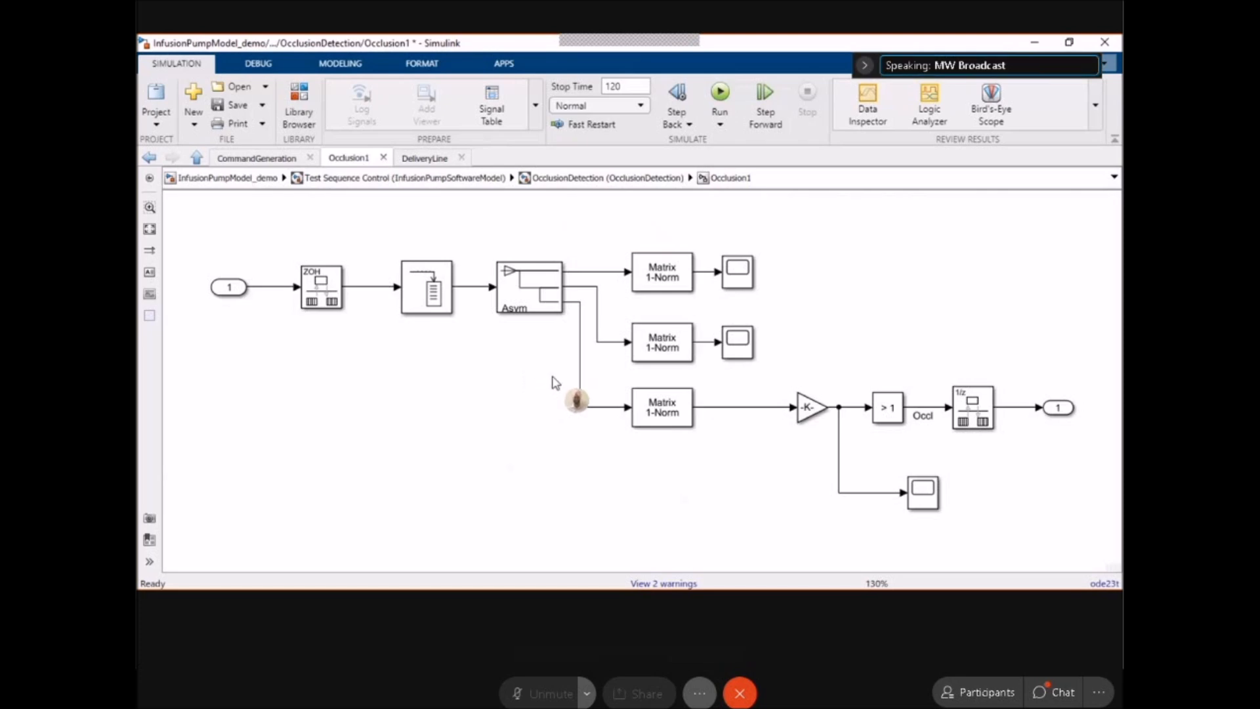
{"action": "left_click", "coordinate": [618, 180]}
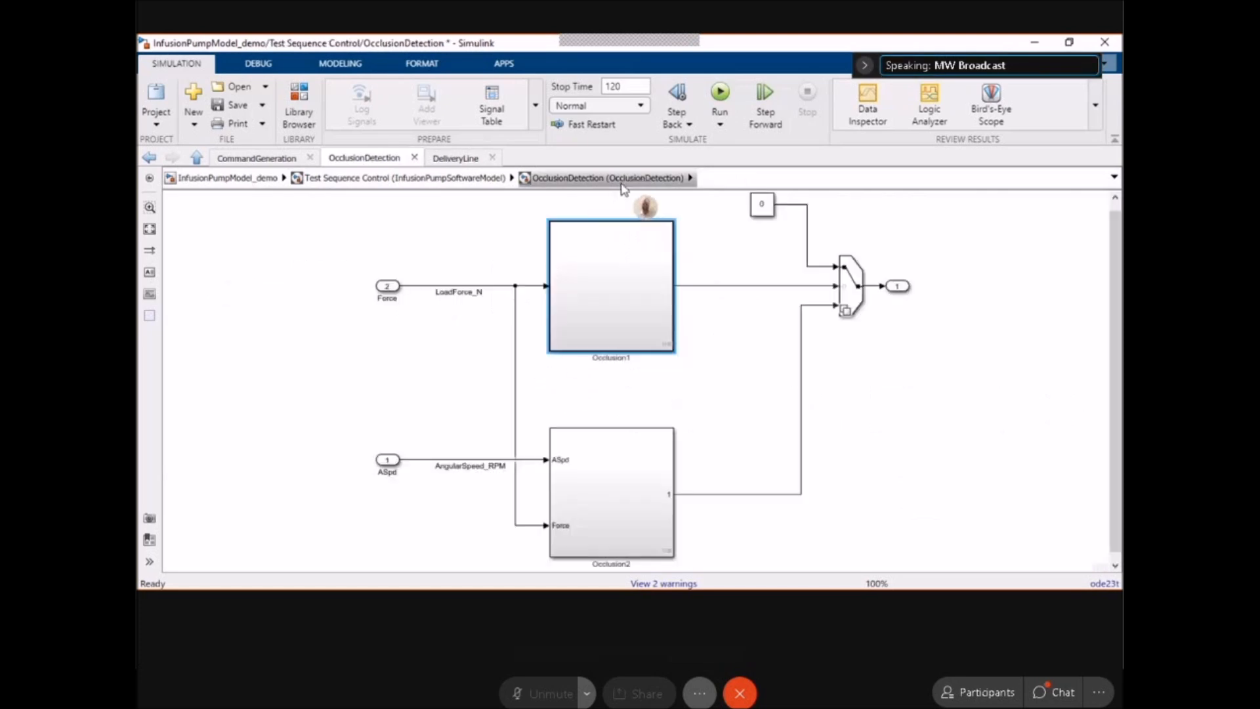
Open Occlusion2, review the Classification code in its MATLAB Function block and return to the OcclusionDetection level.
{"action": "left_click", "coordinate": [595, 463]}
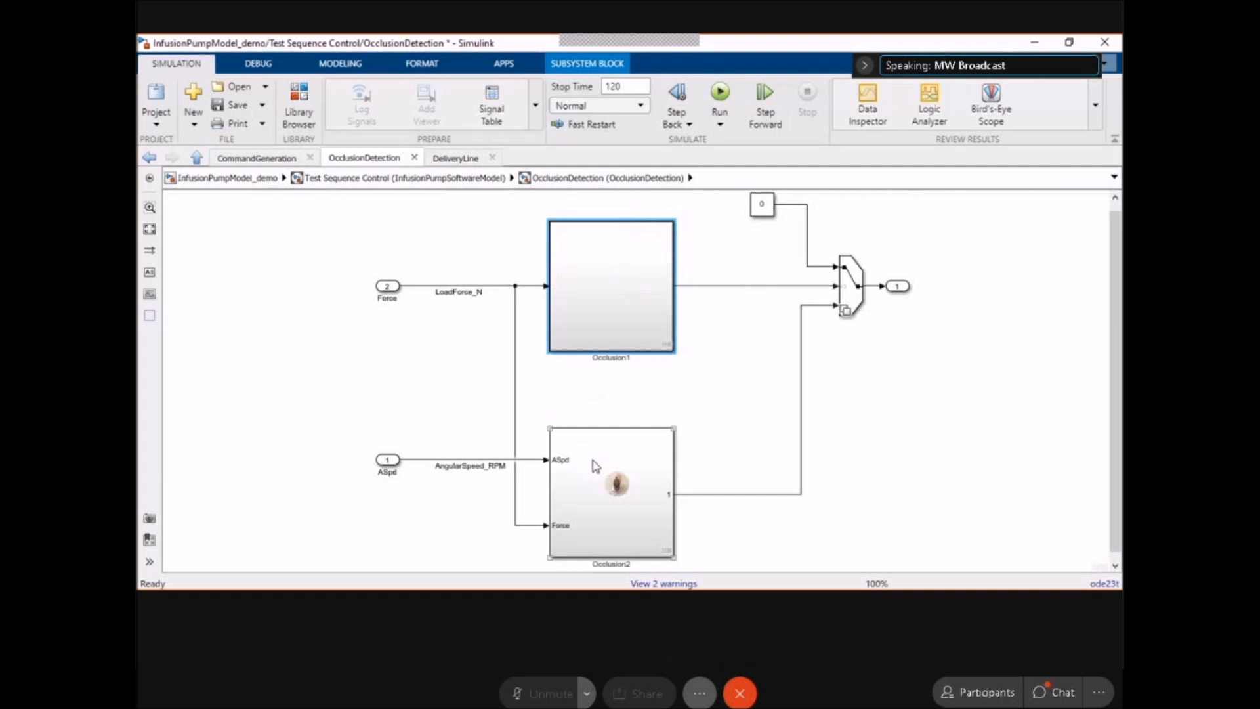
{"action": "double_click", "coordinate": [624, 517]}
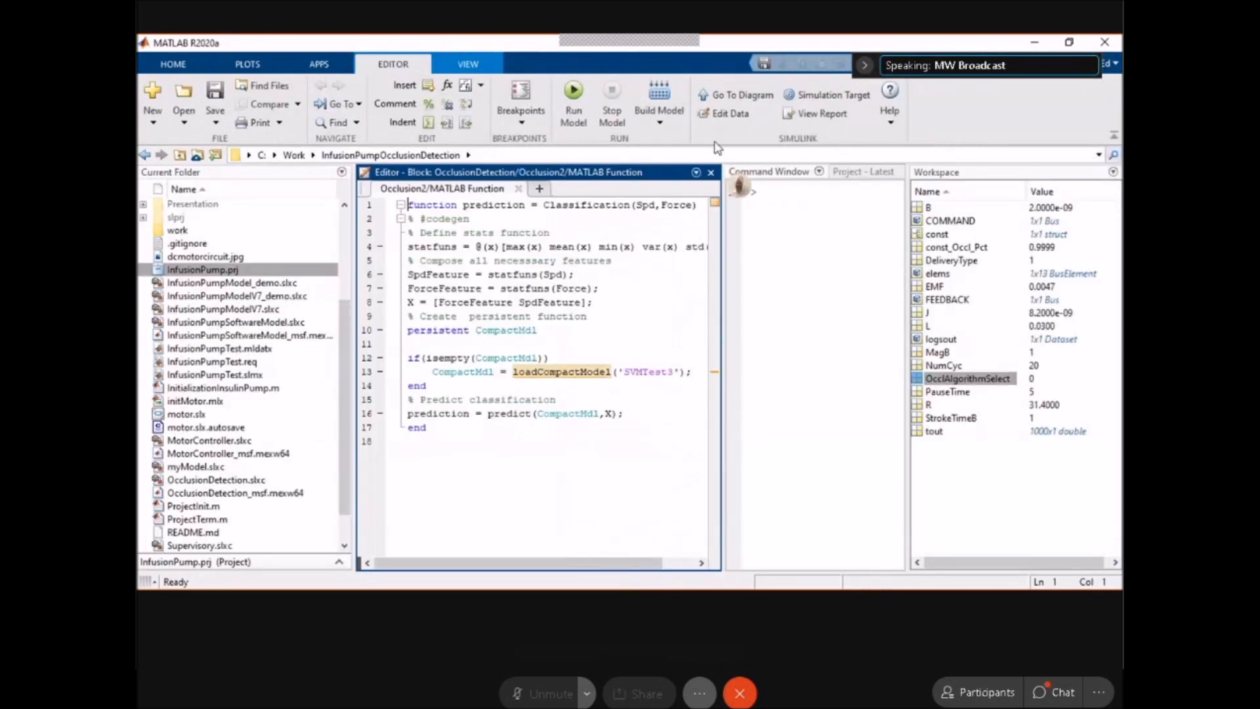
{"action": "left_click", "coordinate": [723, 97]}
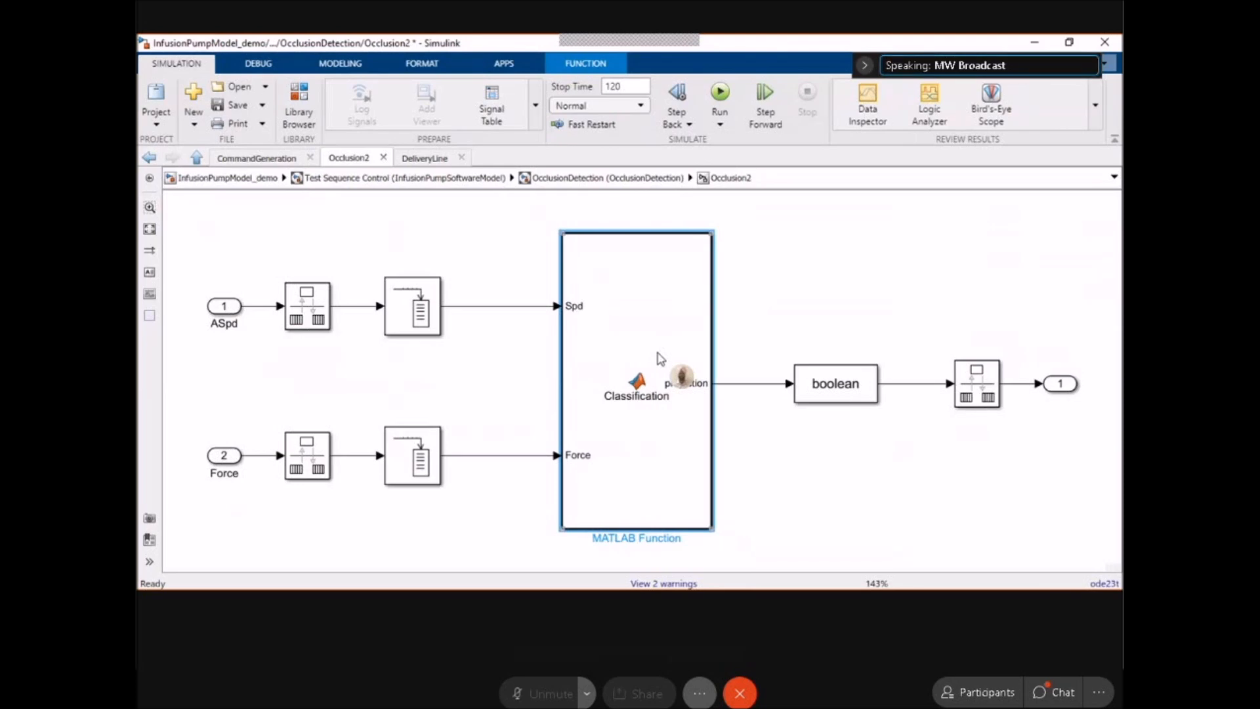
{"action": "left_click", "coordinate": [607, 184]}
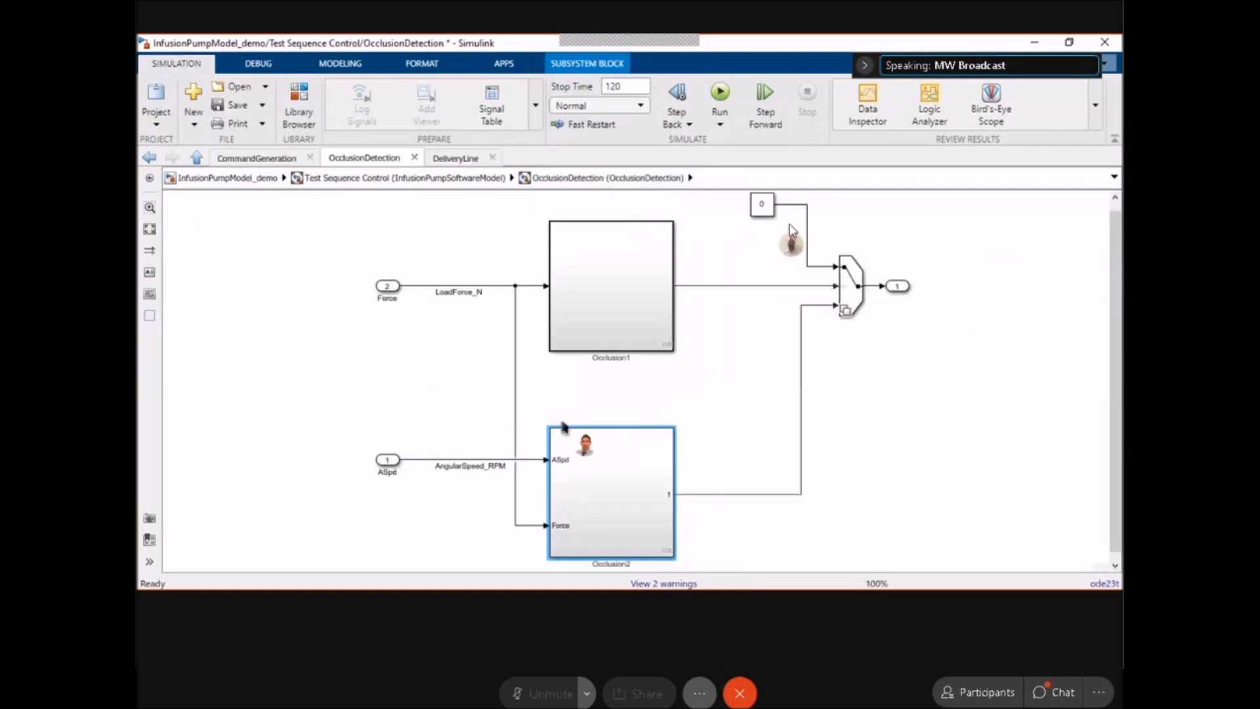
Inspect the Variant Source block and the Occlusion1 and Occlusion2 alternatives that feed it.
{"action": "left_click", "coordinate": [852, 313]}
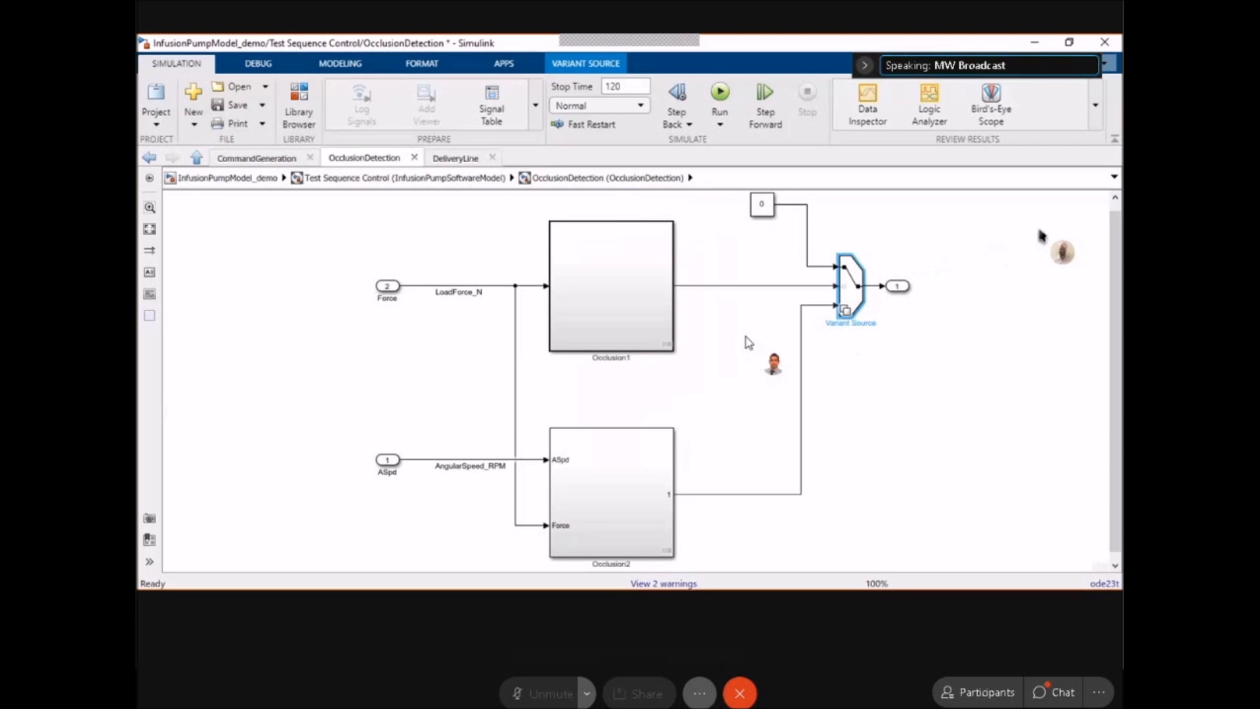
{"action": "left_click", "coordinate": [641, 303]}
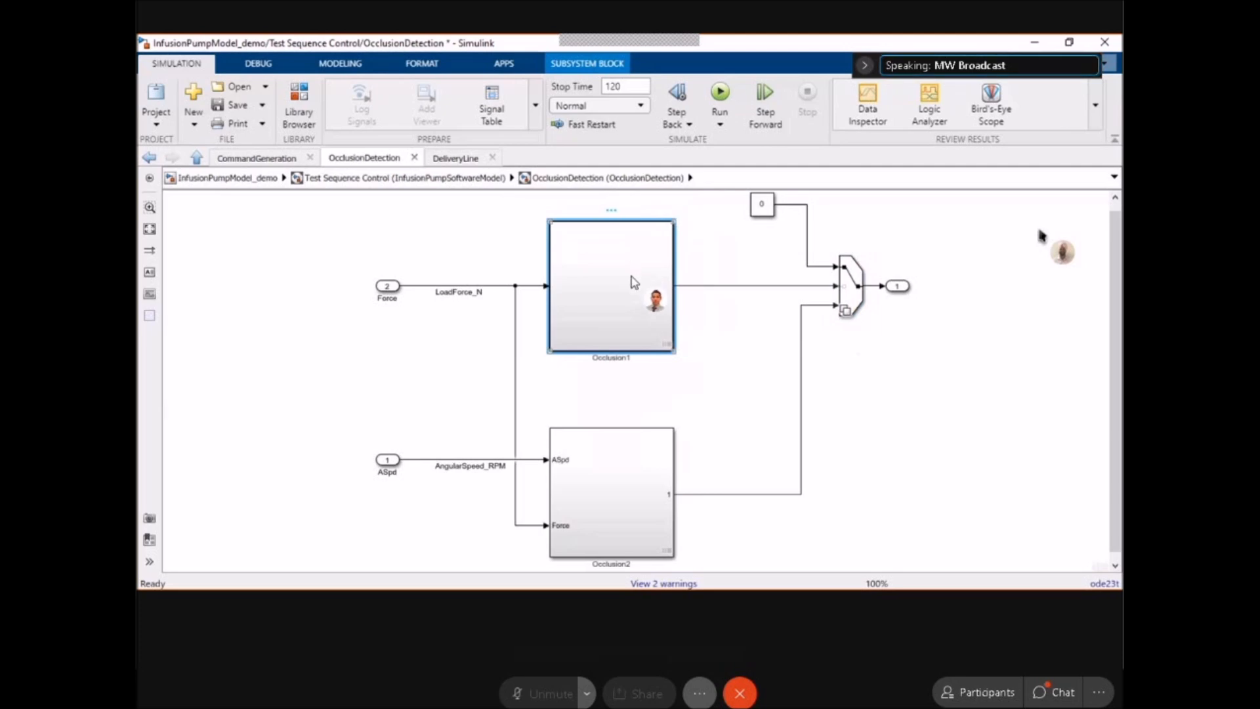
{"action": "left_click", "coordinate": [651, 493]}
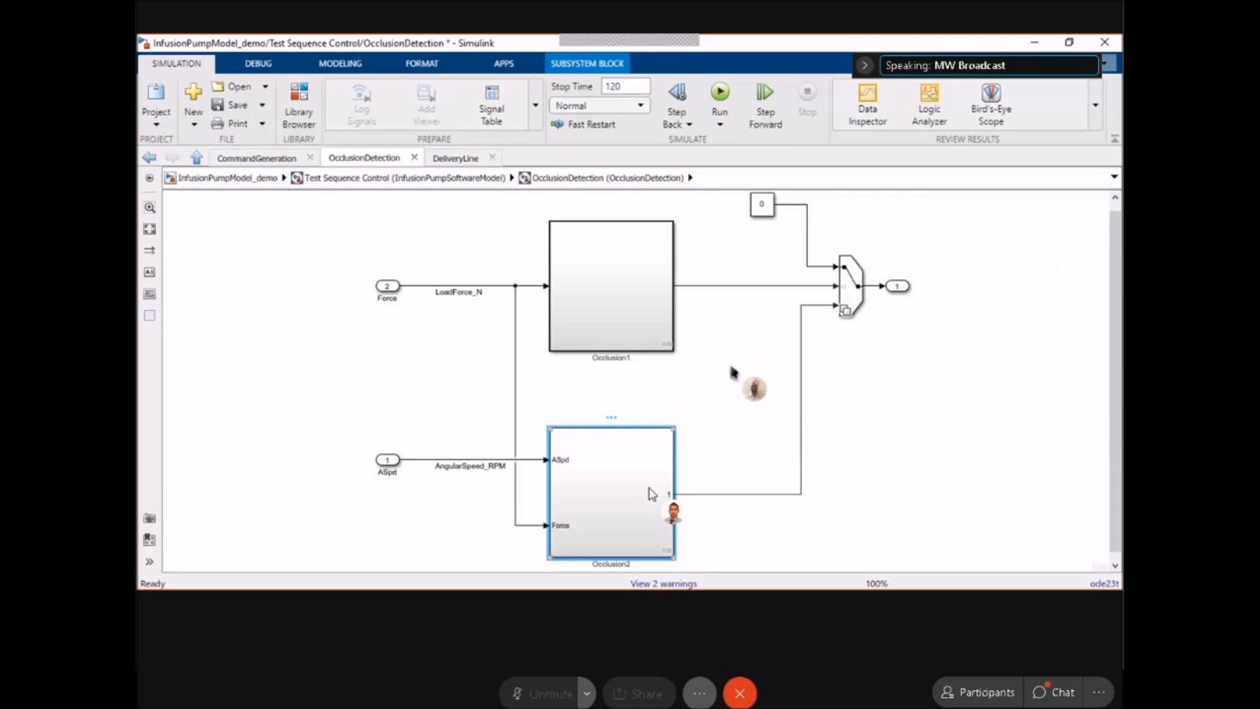
{"action": "left_click", "coordinate": [857, 309]}
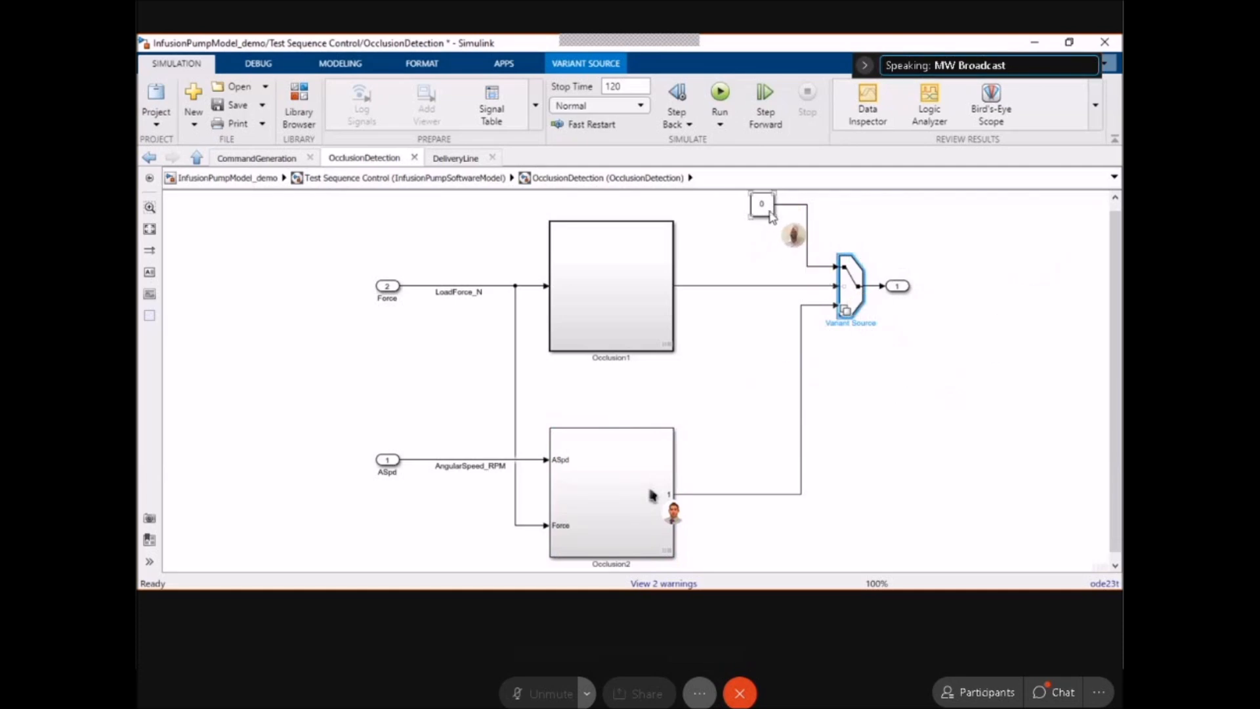
Switch the Variant Source to the Occlusion1 alternative, run the simulation and return to the top level of InfusionPumpModel_demo.
{"action": "left_click", "coordinate": [640, 270]}
{"action": "left_click", "coordinate": [604, 476]}
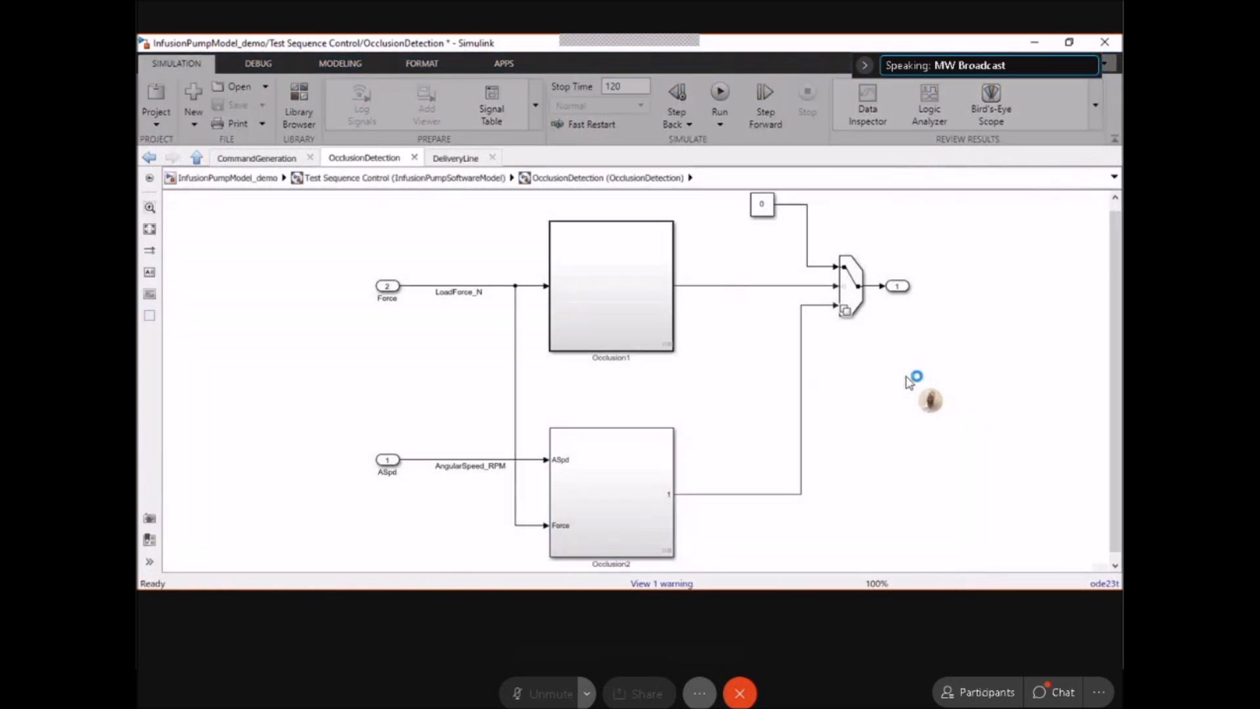
{"action": "double_click", "coordinate": [847, 302]}
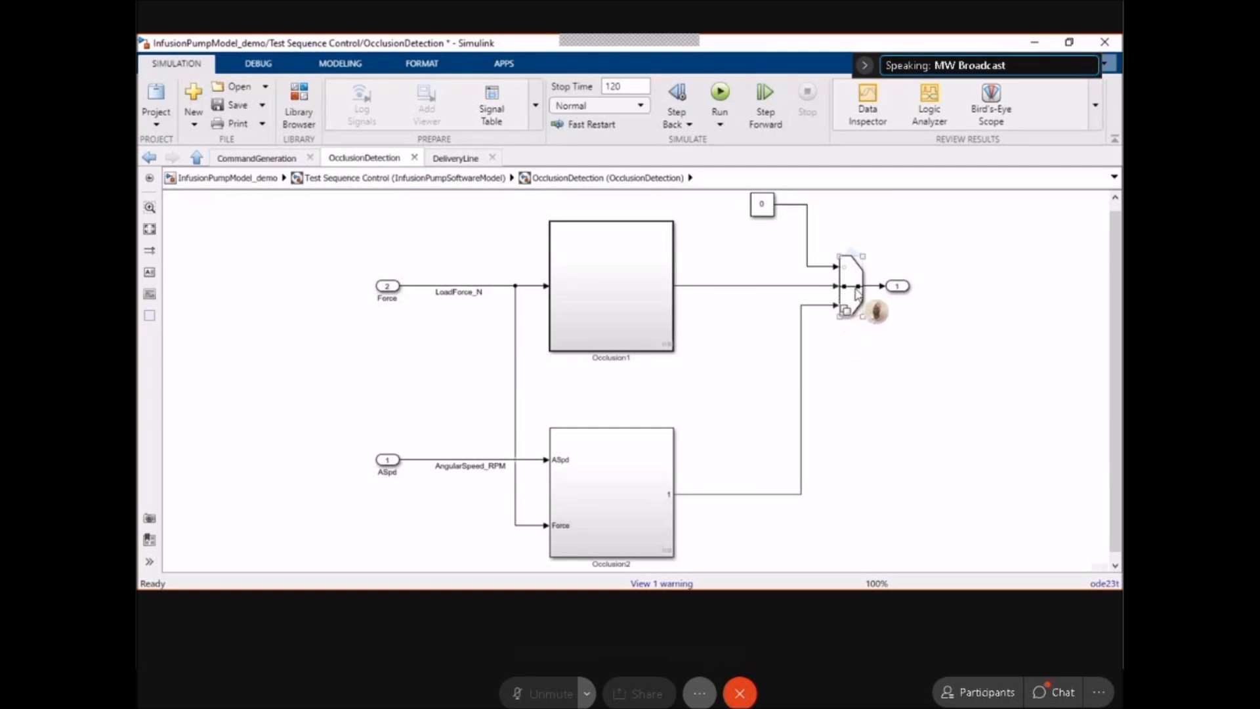
{"action": "left_click", "coordinate": [624, 303]}
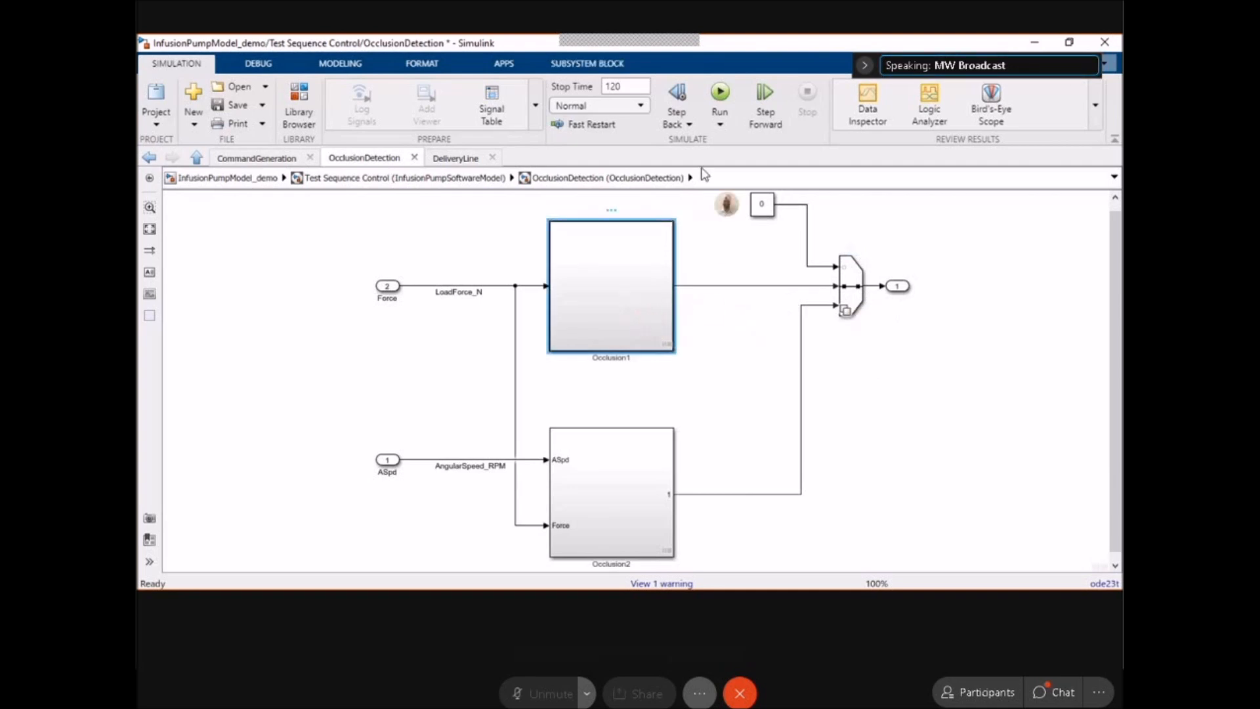
{"action": "left_click", "coordinate": [718, 93]}
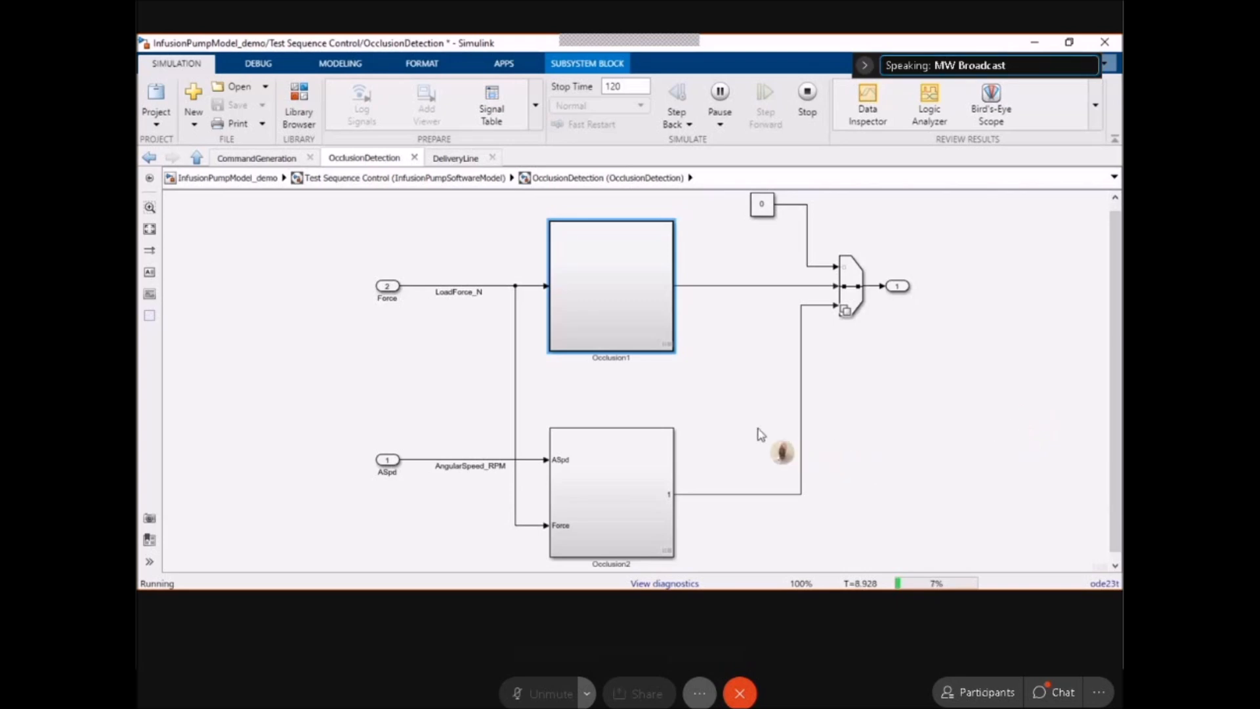
{"action": "left_click", "coordinate": [416, 177]}
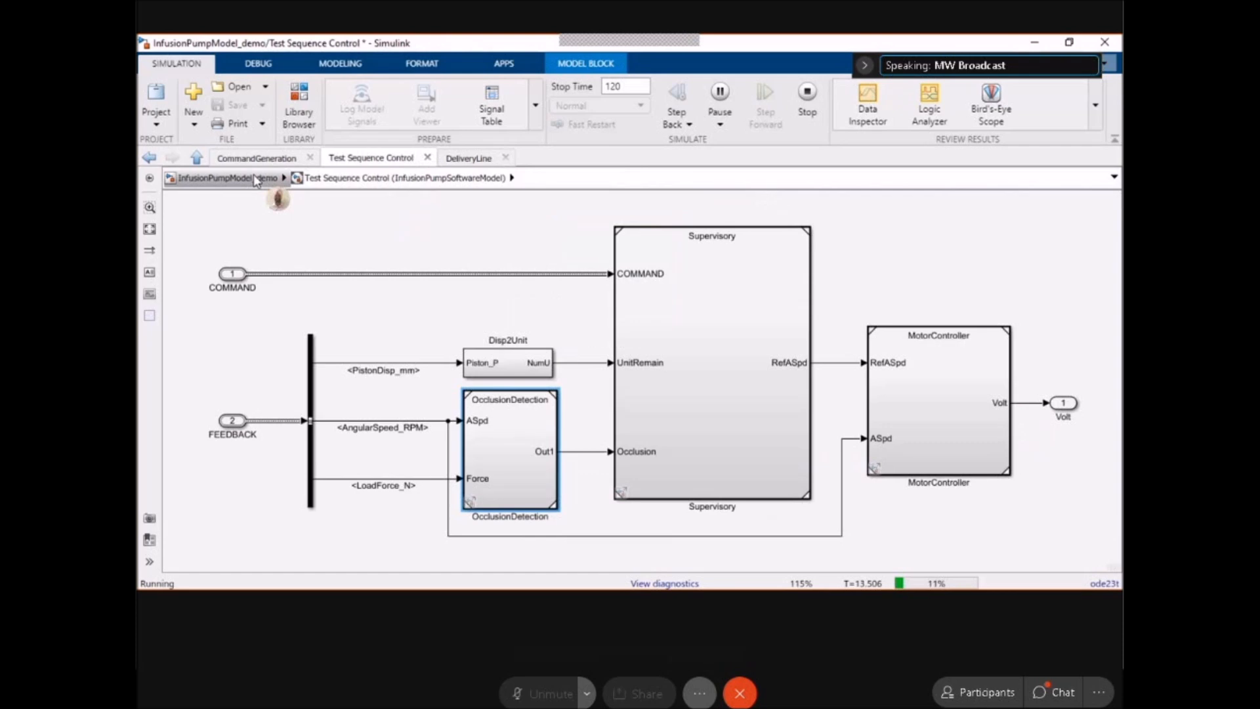
{"action": "left_click", "coordinate": [254, 178]}
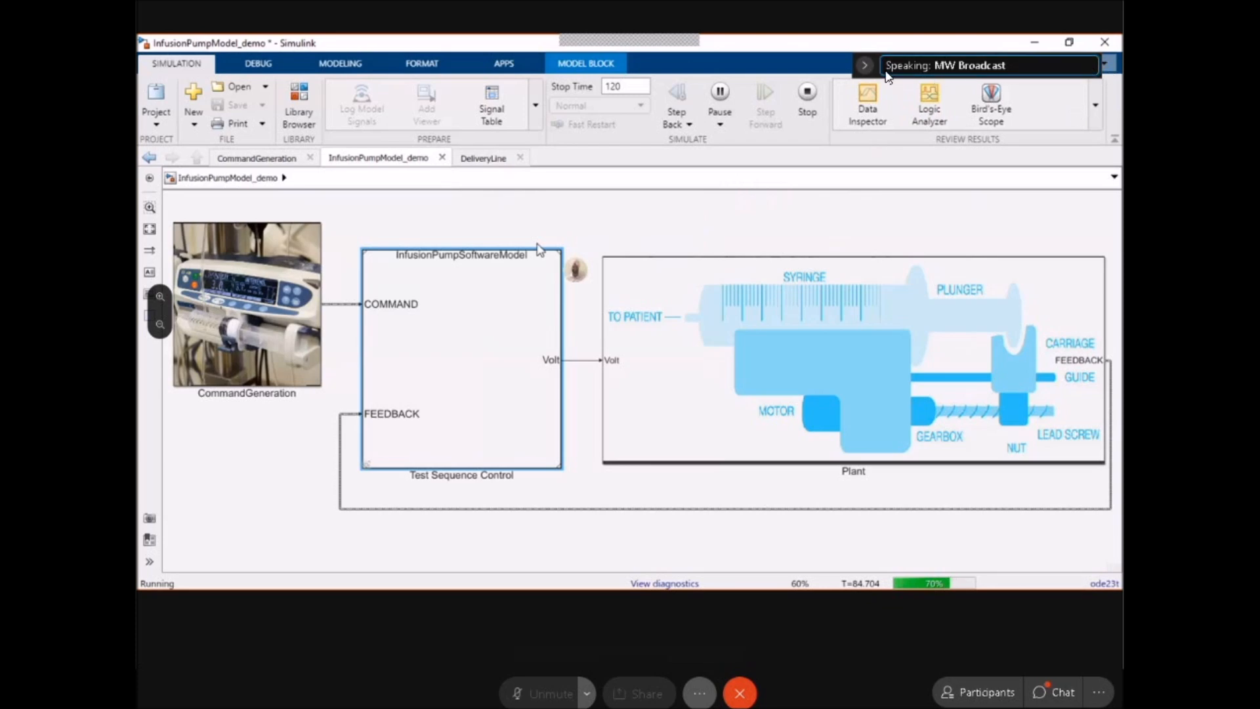
{"action": "left_click", "coordinate": [865, 66]}
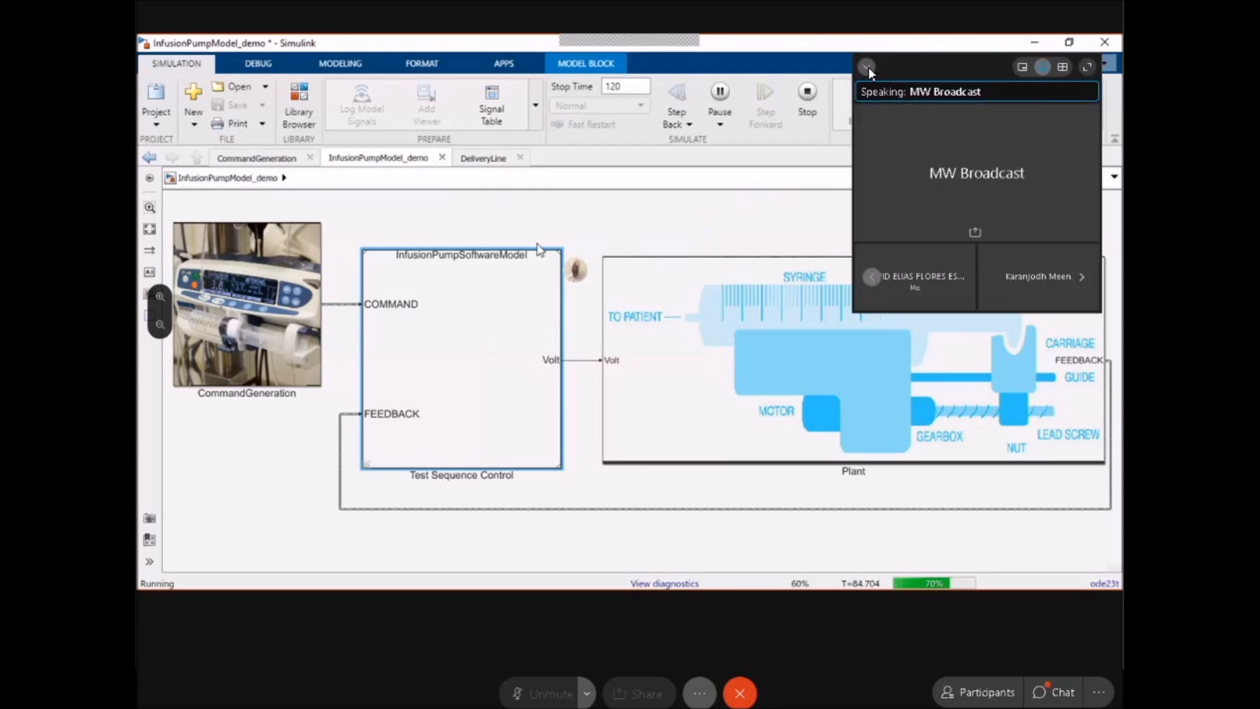
{"action": "left_click", "coordinate": [867, 67]}
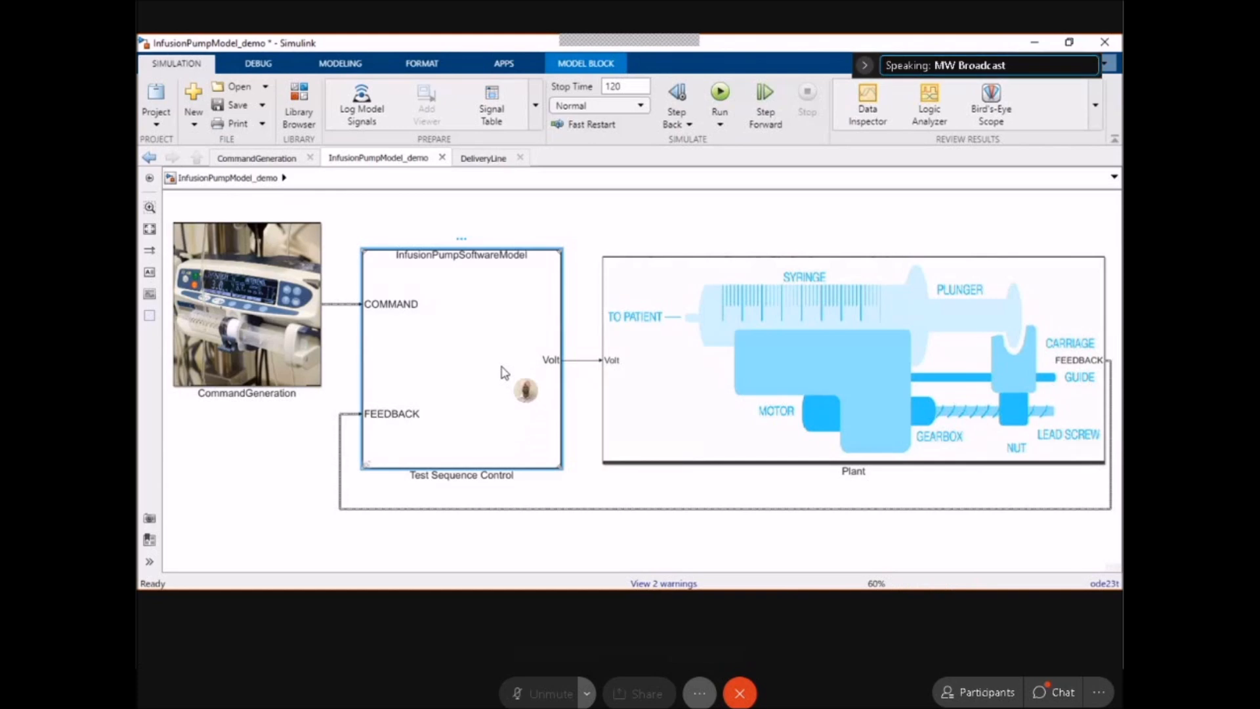
Review the Simulink app gallery, including the code generation and the model verification, validation and test categories.
{"action": "left_click", "coordinate": [504, 65]}
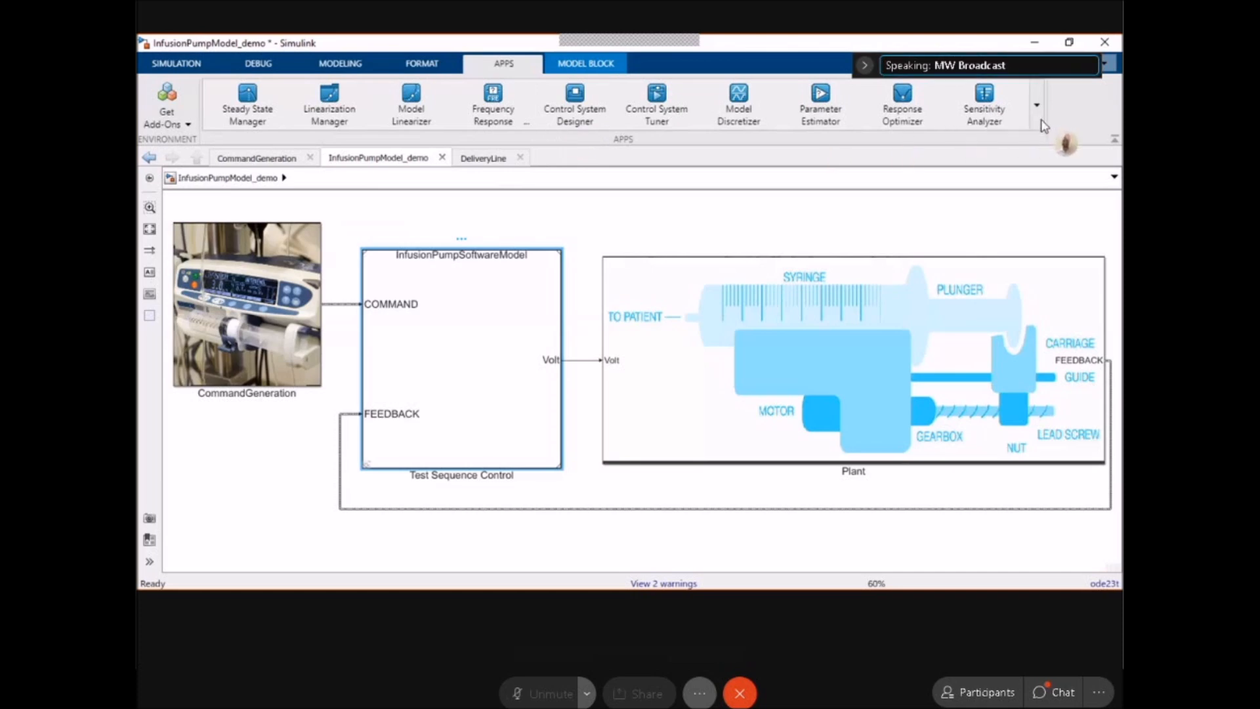
{"action": "left_click", "coordinate": [1039, 118]}
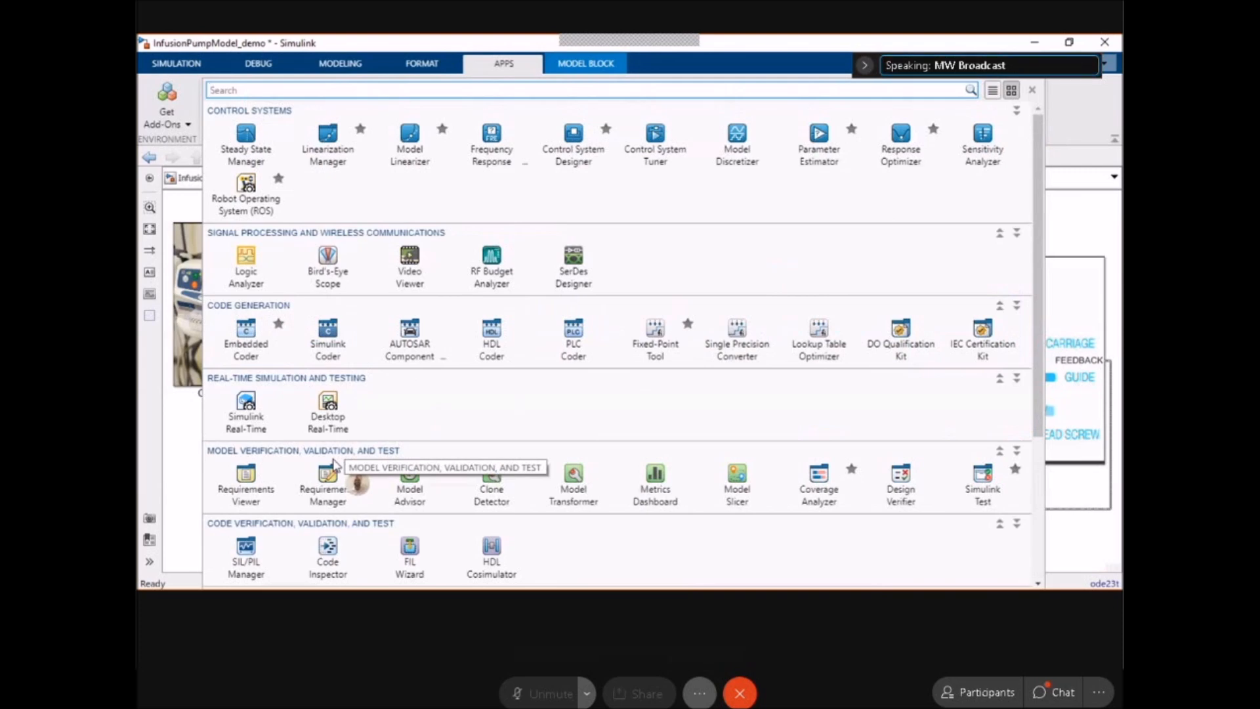
{"action": "left_click", "coordinate": [189, 477]}
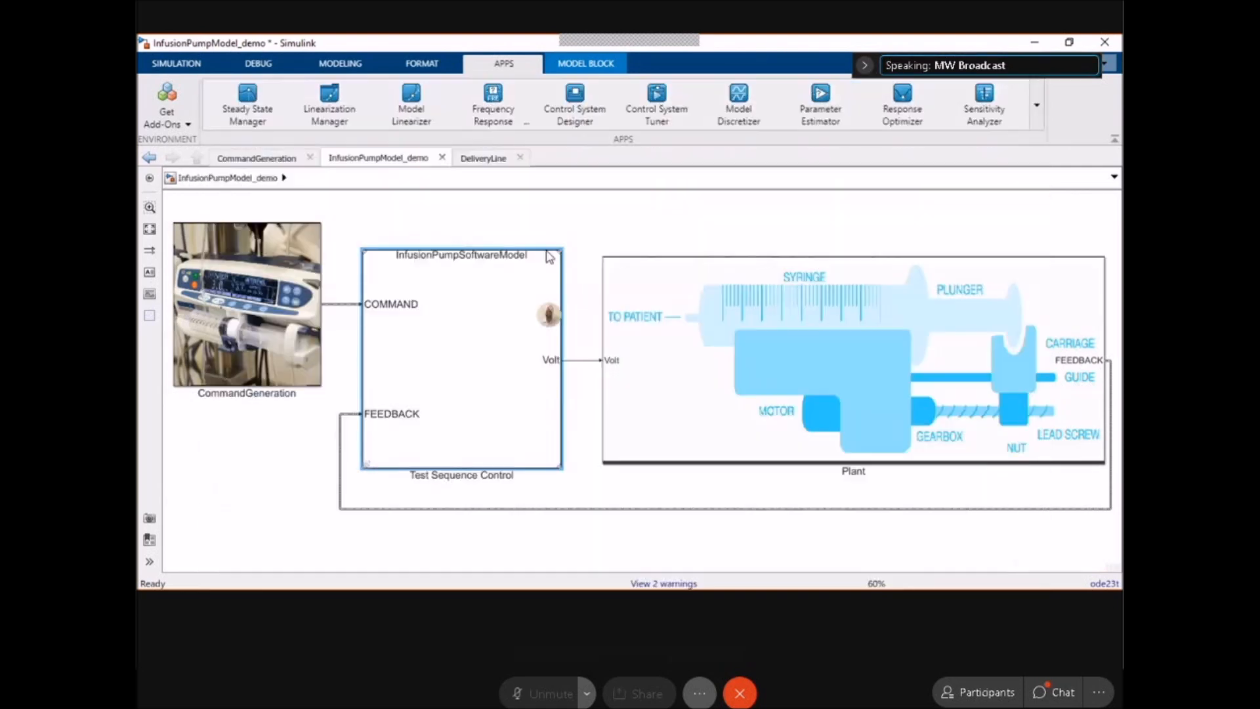
{"action": "left_click", "coordinate": [270, 66]}
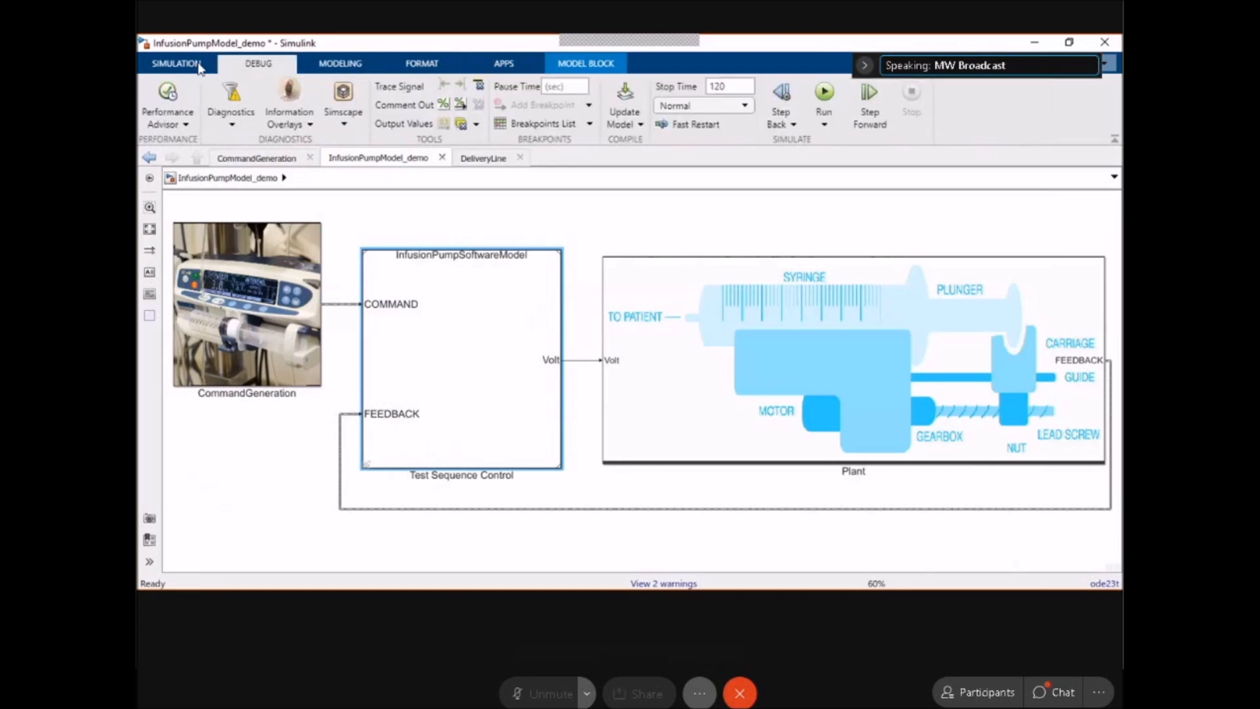
Open the Simulation Data Inspector and plot the archived Run 1 DeliveryLine:1 signal together with the Run 4 one.
{"action": "left_click", "coordinate": [181, 67]}
{"action": "left_click", "coordinate": [851, 118]}
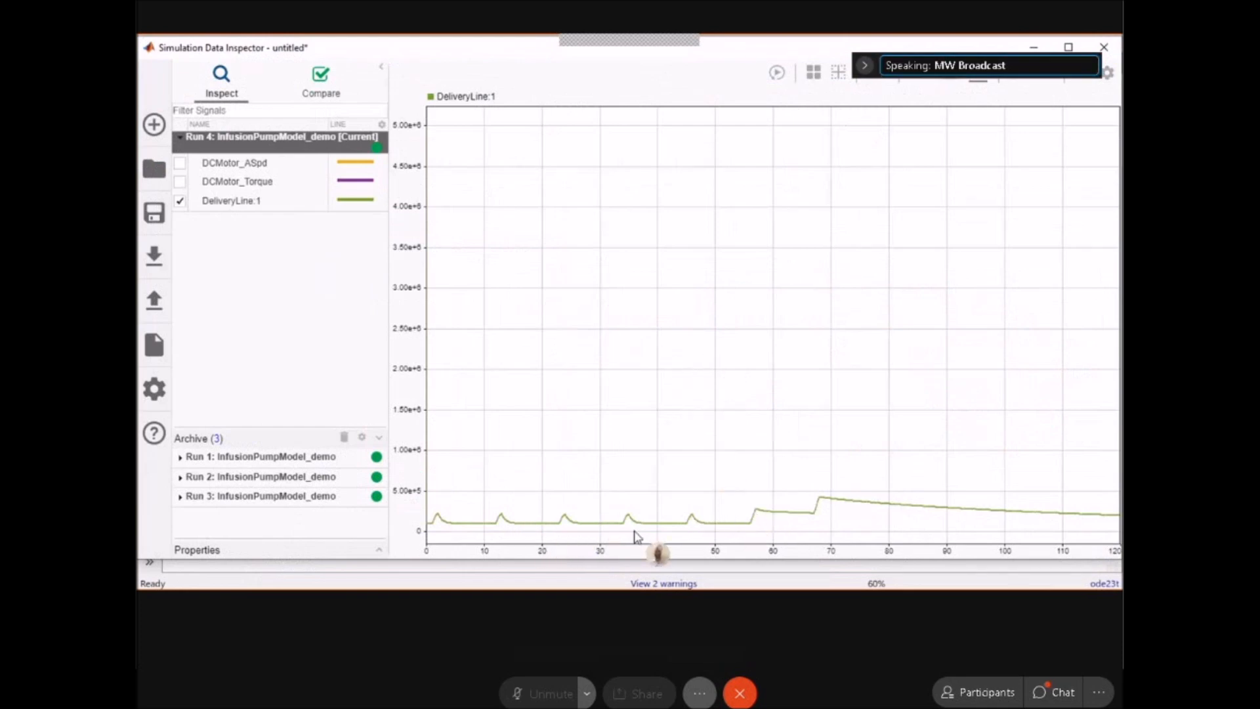
{"action": "left_click", "coordinate": [182, 464]}
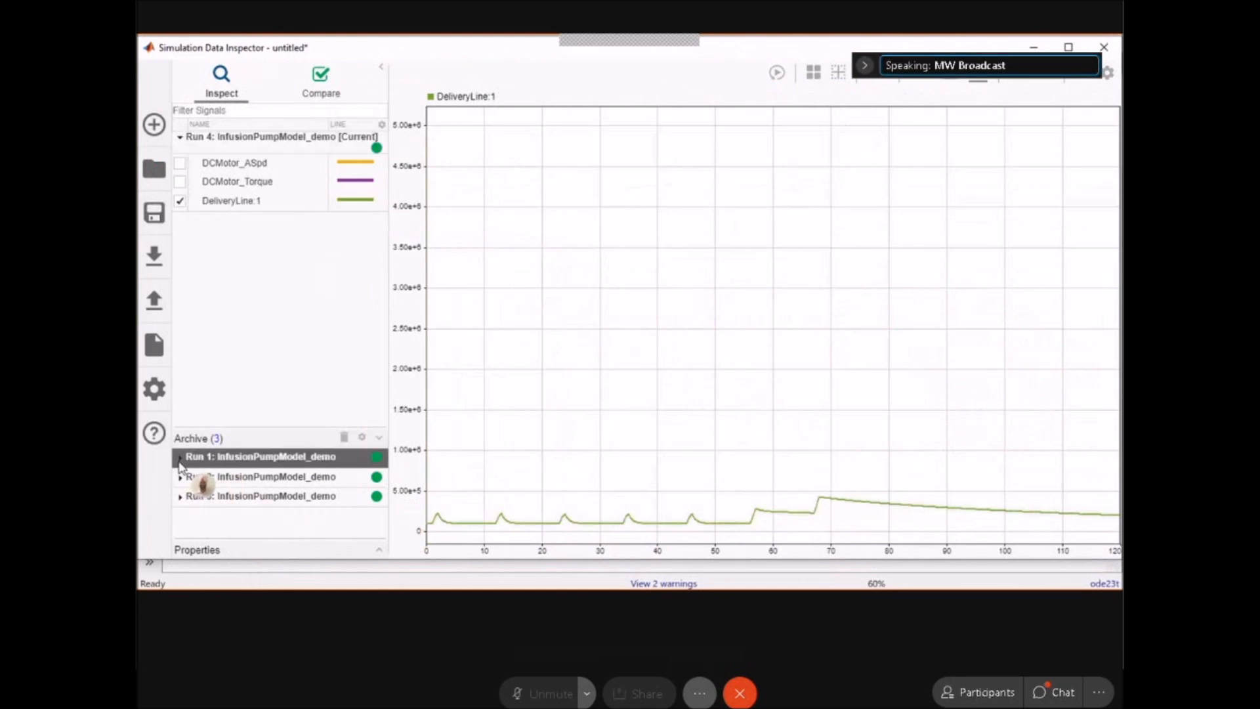
{"action": "left_click", "coordinate": [180, 459]}
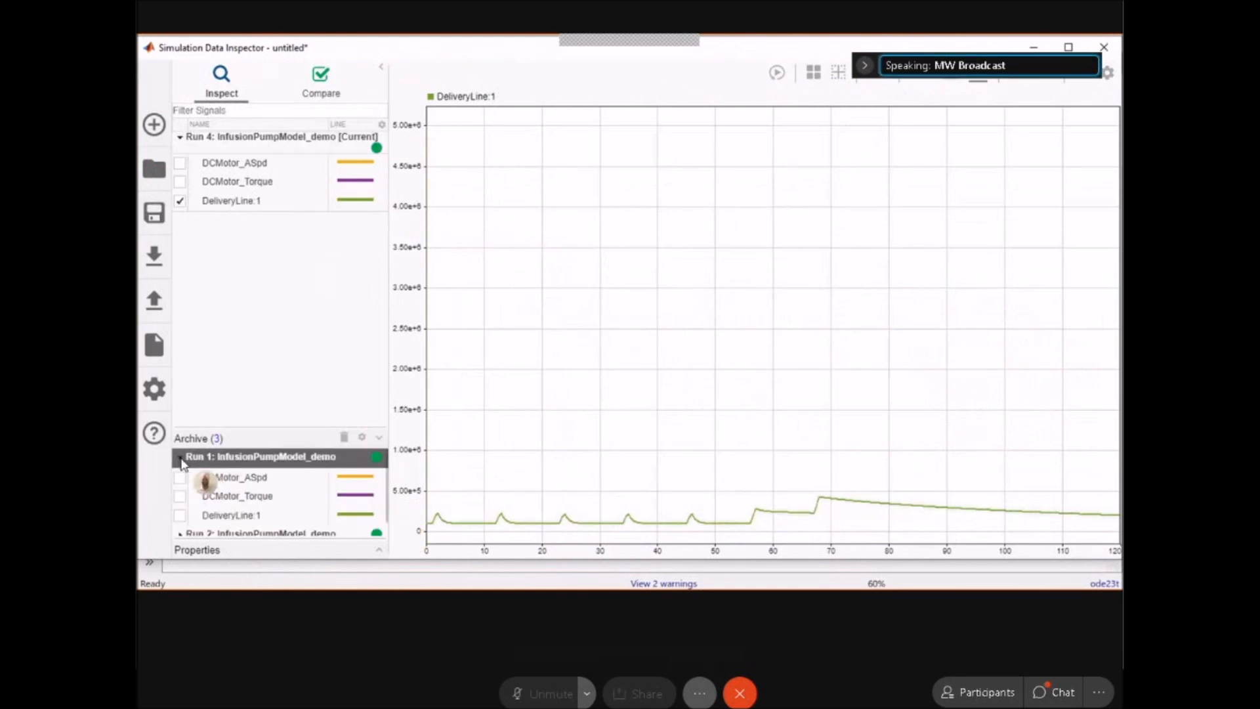
{"action": "left_click", "coordinate": [180, 516]}
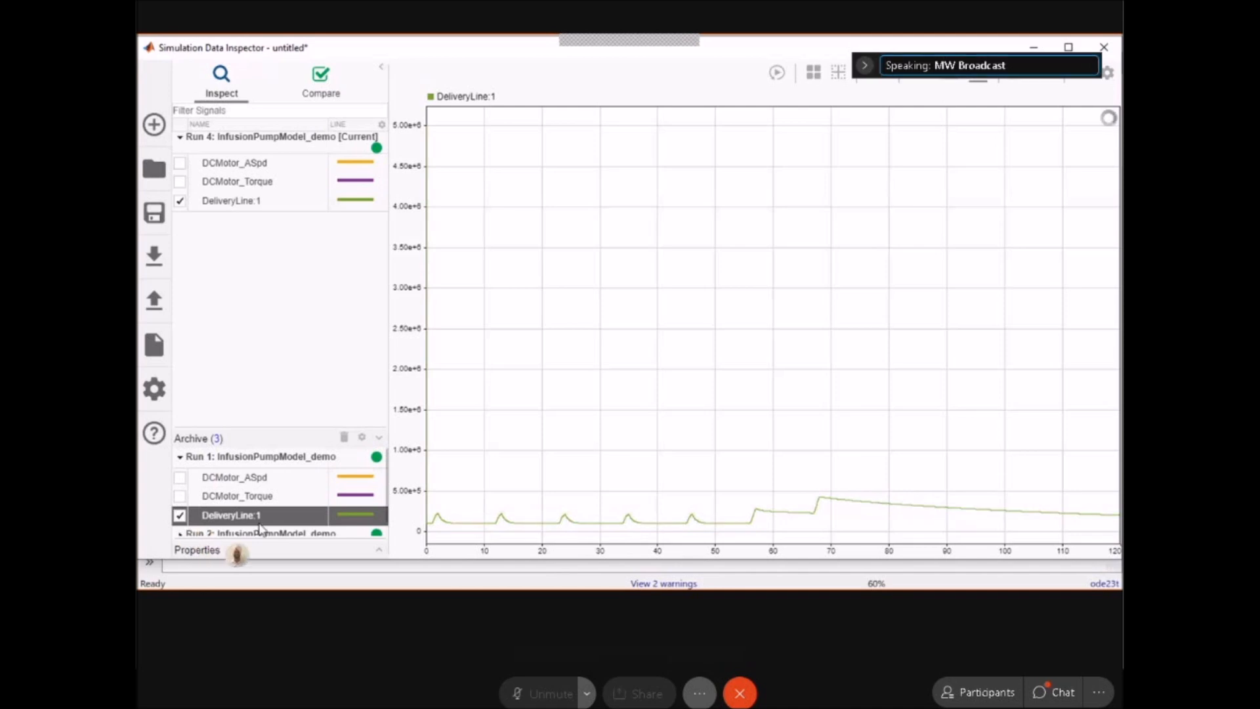
Set the line colour of Run 1's DeliveryLine:1 to dark red, compare it with Run 4 and close the Data Inspector.
{"action": "left_click", "coordinate": [344, 516]}
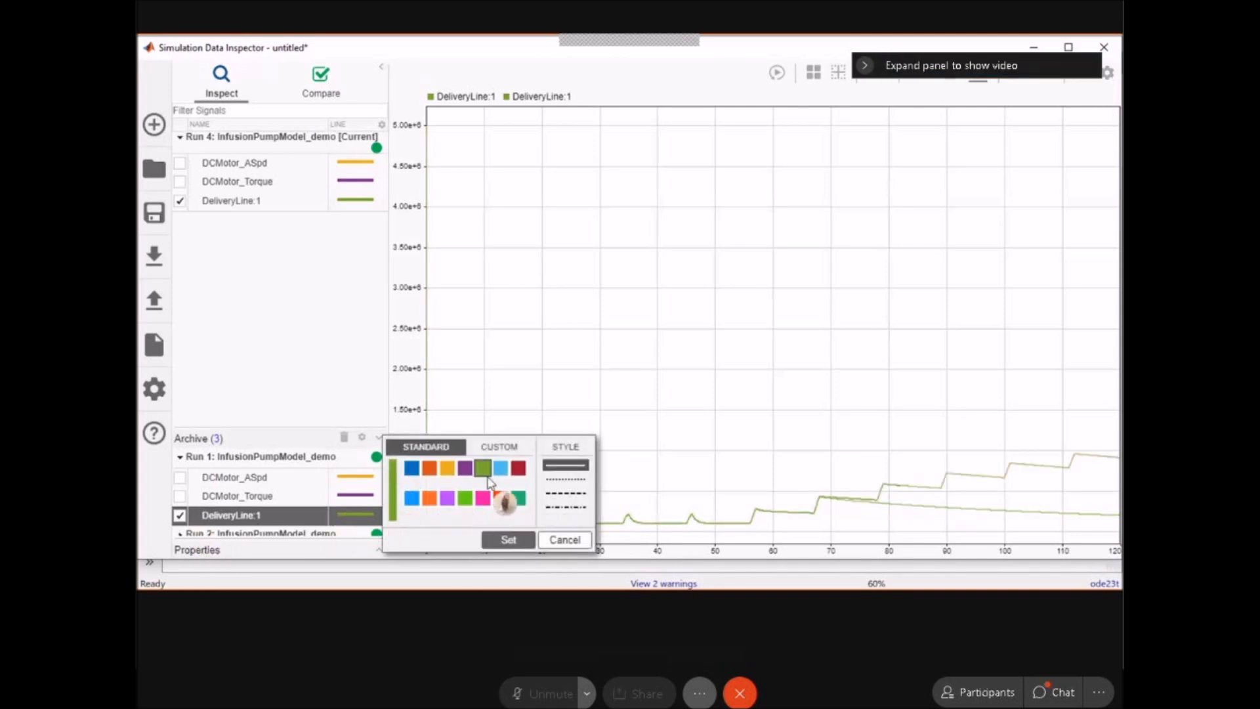
{"action": "left_click", "coordinate": [517, 470]}
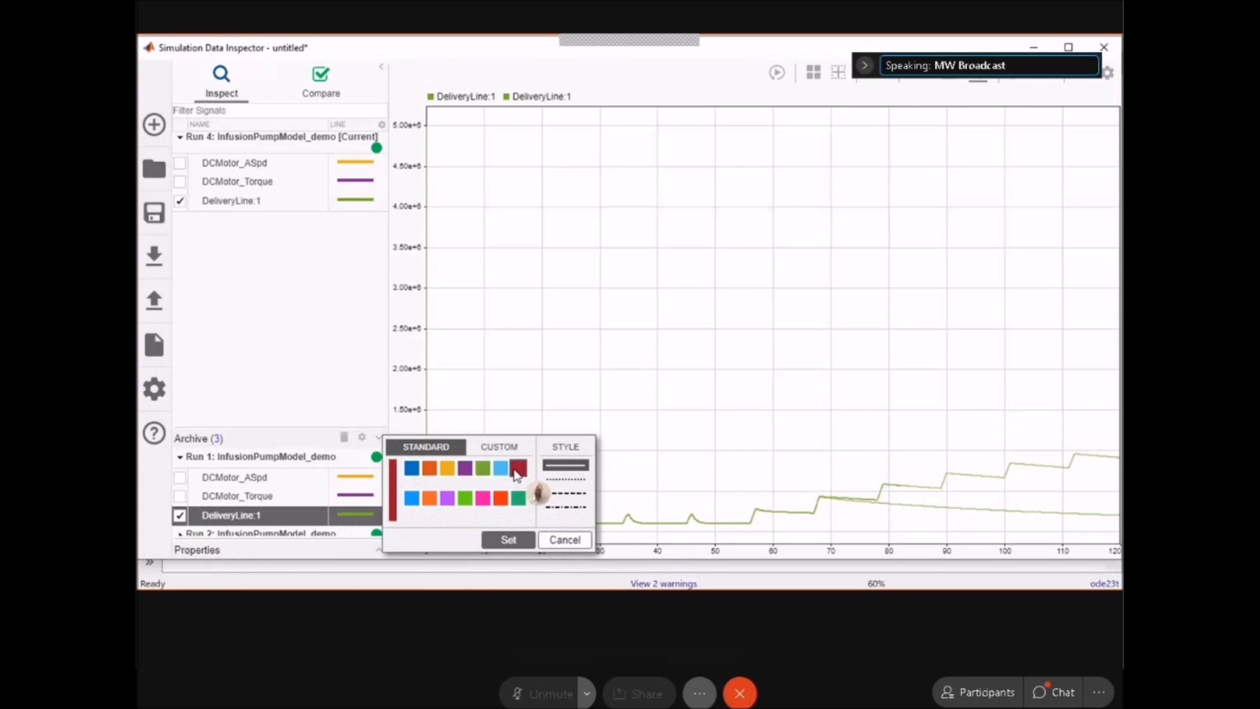
{"action": "left_click", "coordinate": [518, 539]}
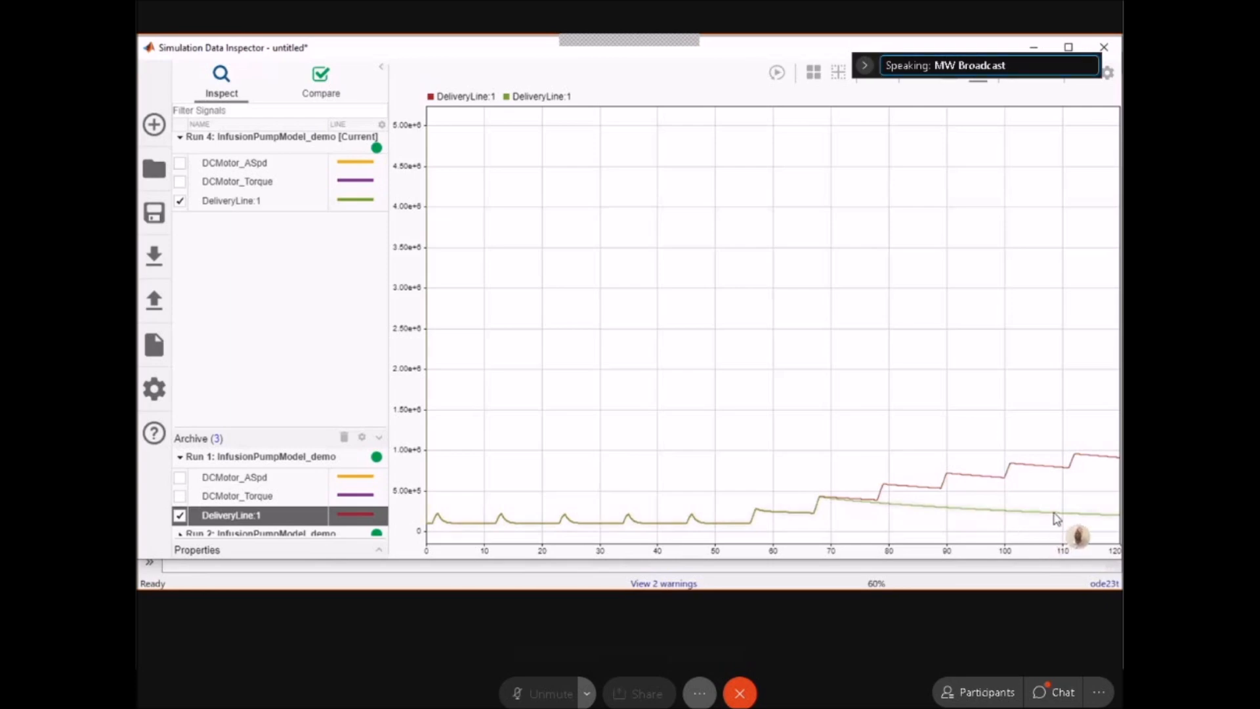
{"action": "left_click", "coordinate": [1102, 53]}
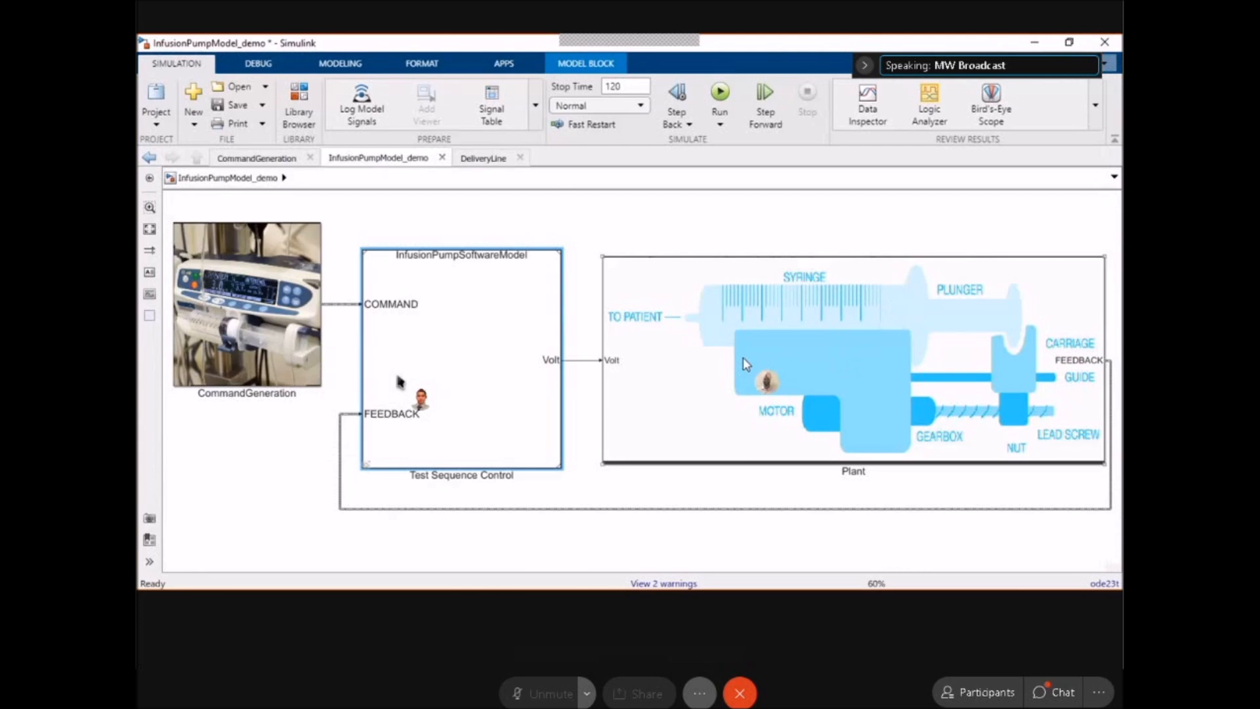
Switch to MATLAB, open Simulink Onramp from the Simulink Start Page and look through its course outline.
{"action": "key", "text": "alt+Tab"}
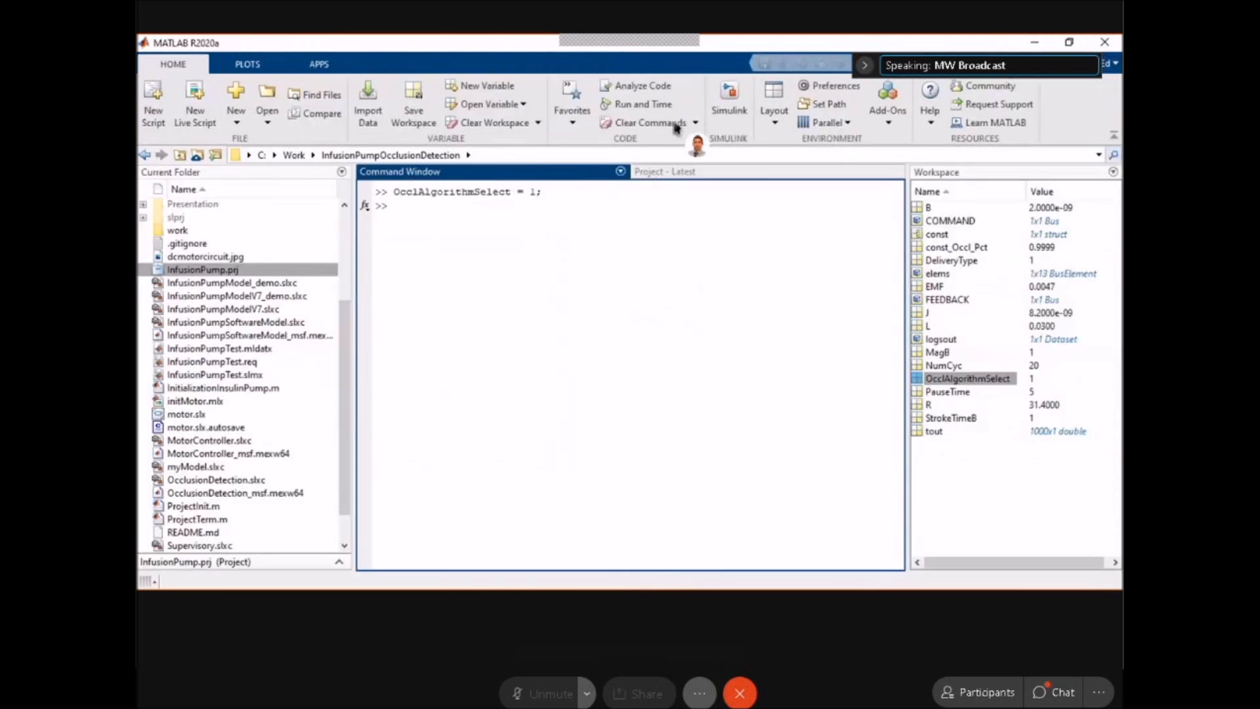
{"action": "left_click", "coordinate": [729, 99]}
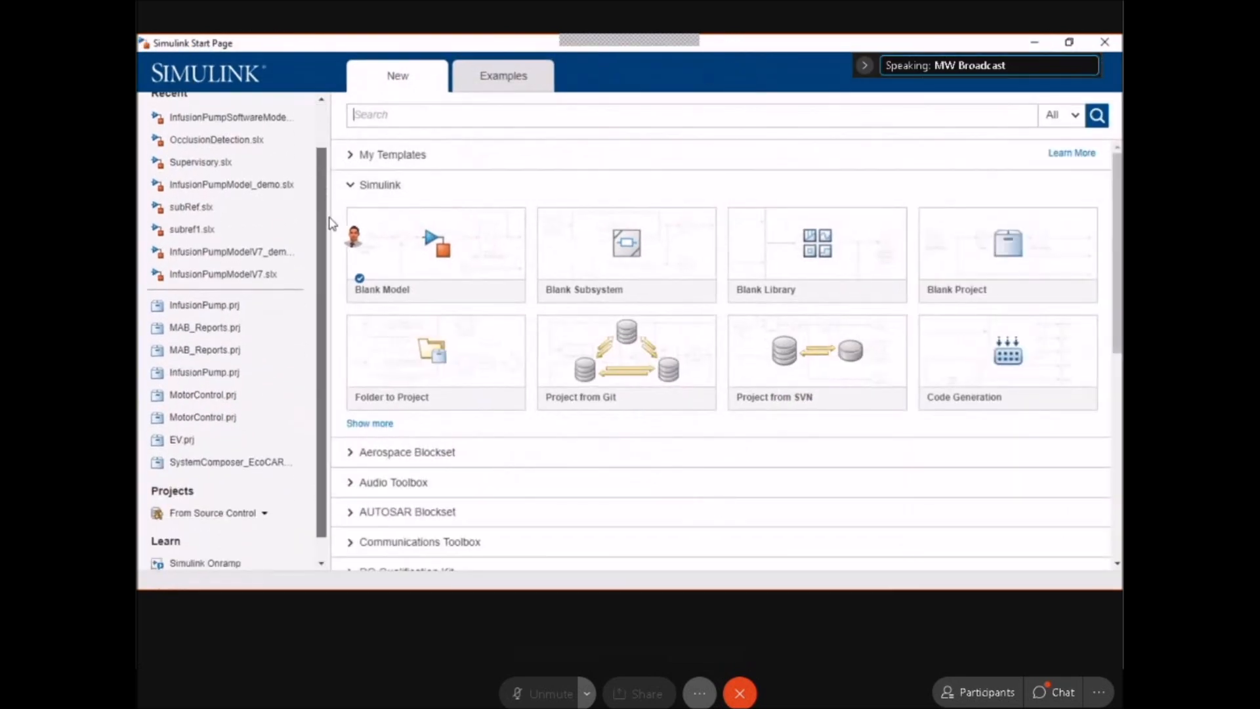
{"action": "scroll", "coordinate": [283, 286], "scroll_direction": "down", "scroll_amount": 1}
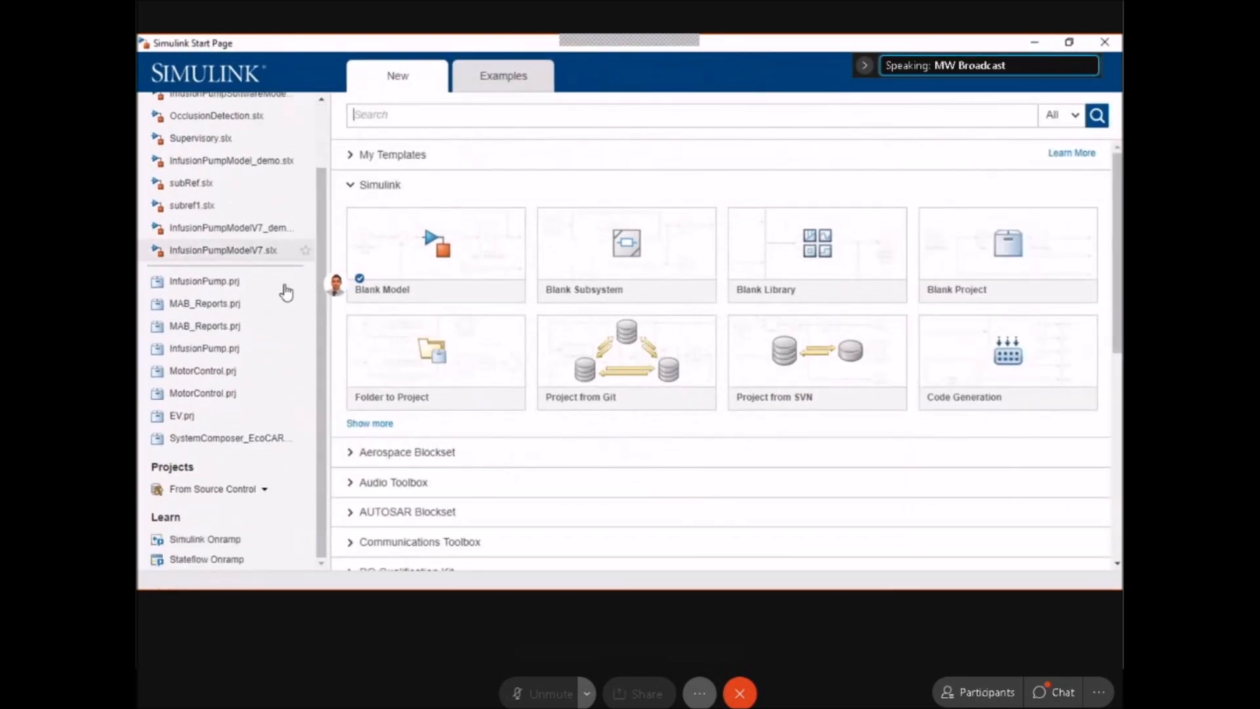
{"action": "left_click", "coordinate": [262, 541]}
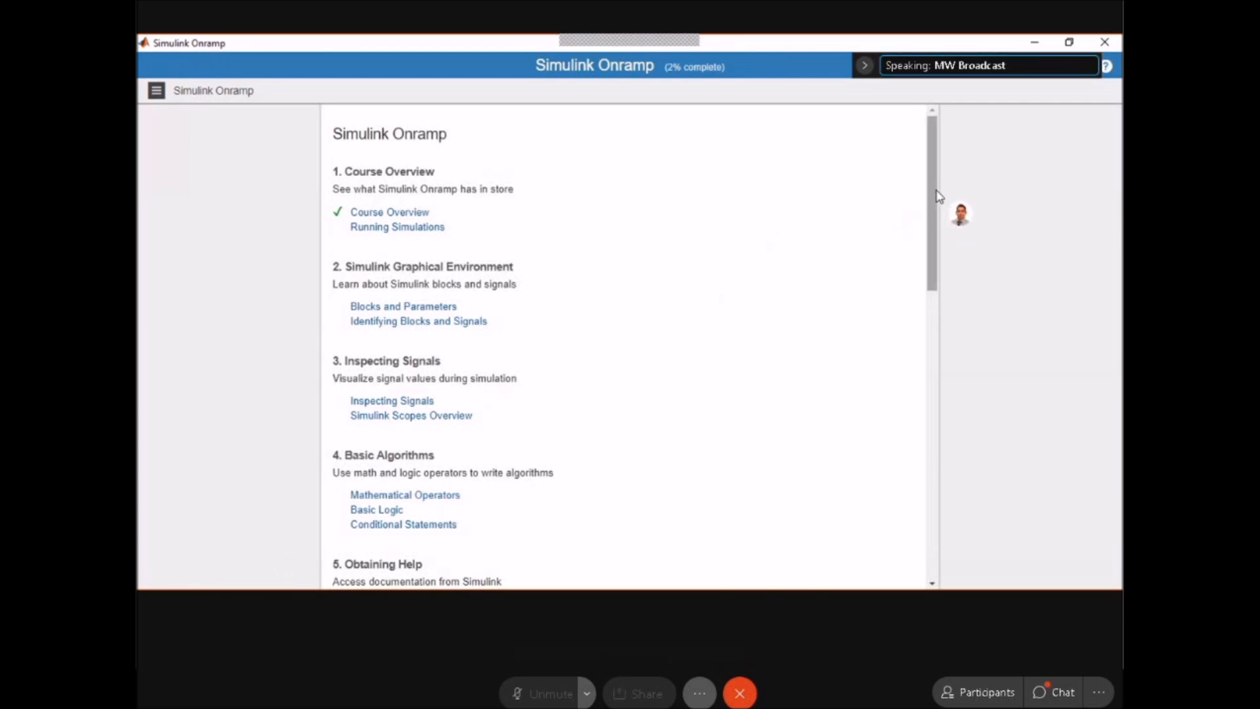
{"action": "scroll", "coordinate": [940, 195], "scroll_direction": "down", "scroll_amount": 3}
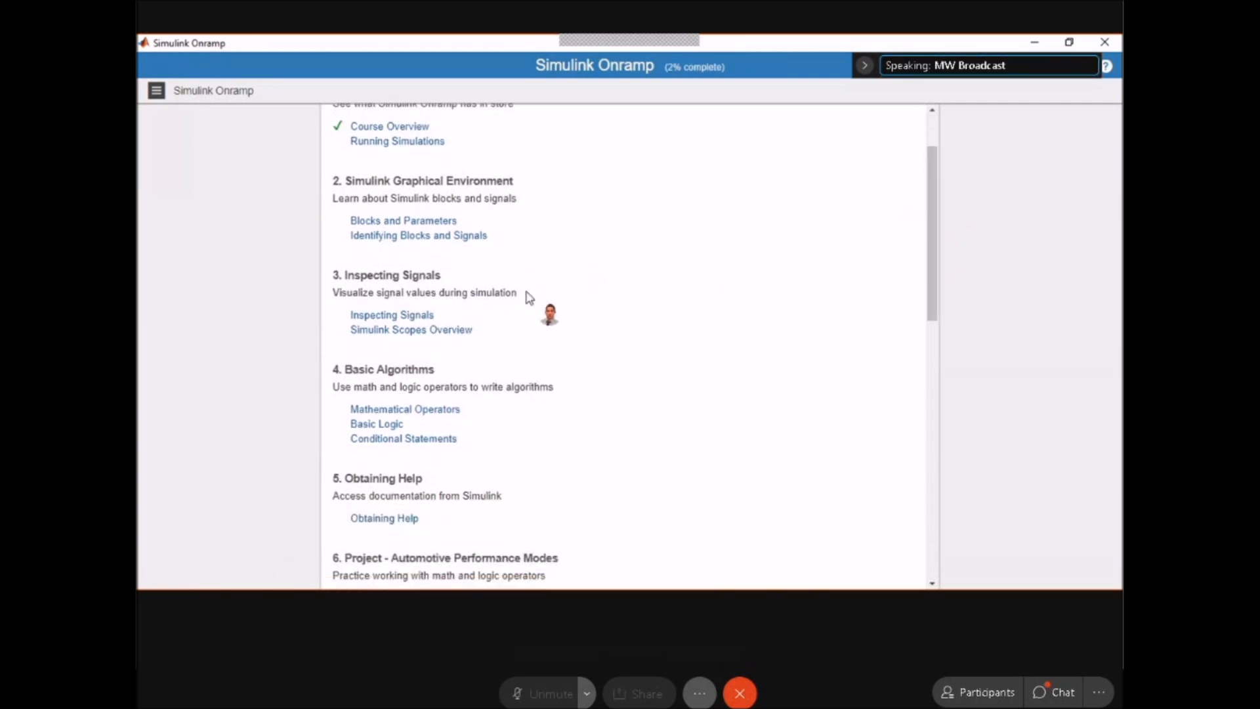
{"action": "scroll", "coordinate": [936, 262], "scroll_direction": "down", "scroll_amount": 10}
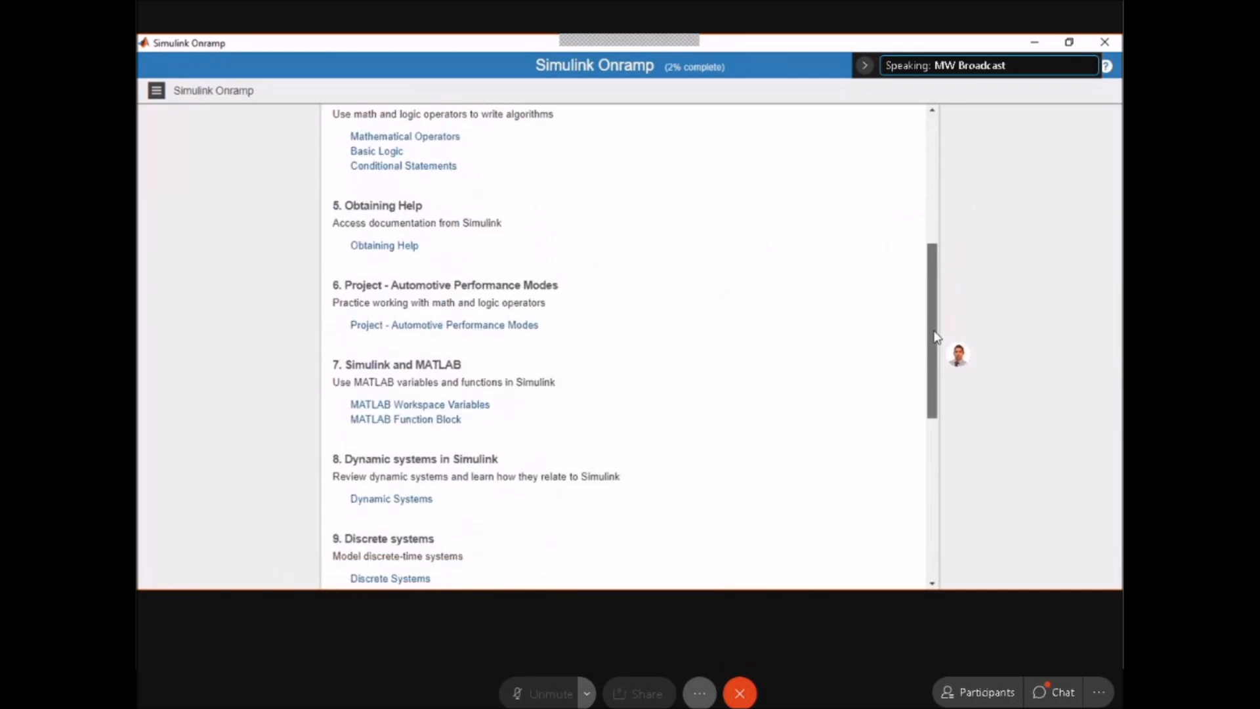
{"action": "left_click_drag", "start_coordinate": [935, 327], "coordinate": [950, 189]}
Go from Course Overview to 1.2 Running Simulations, connect the velocity signal to the Signal Assessment block and submit Task 1.
{"action": "left_click", "coordinate": [423, 212]}
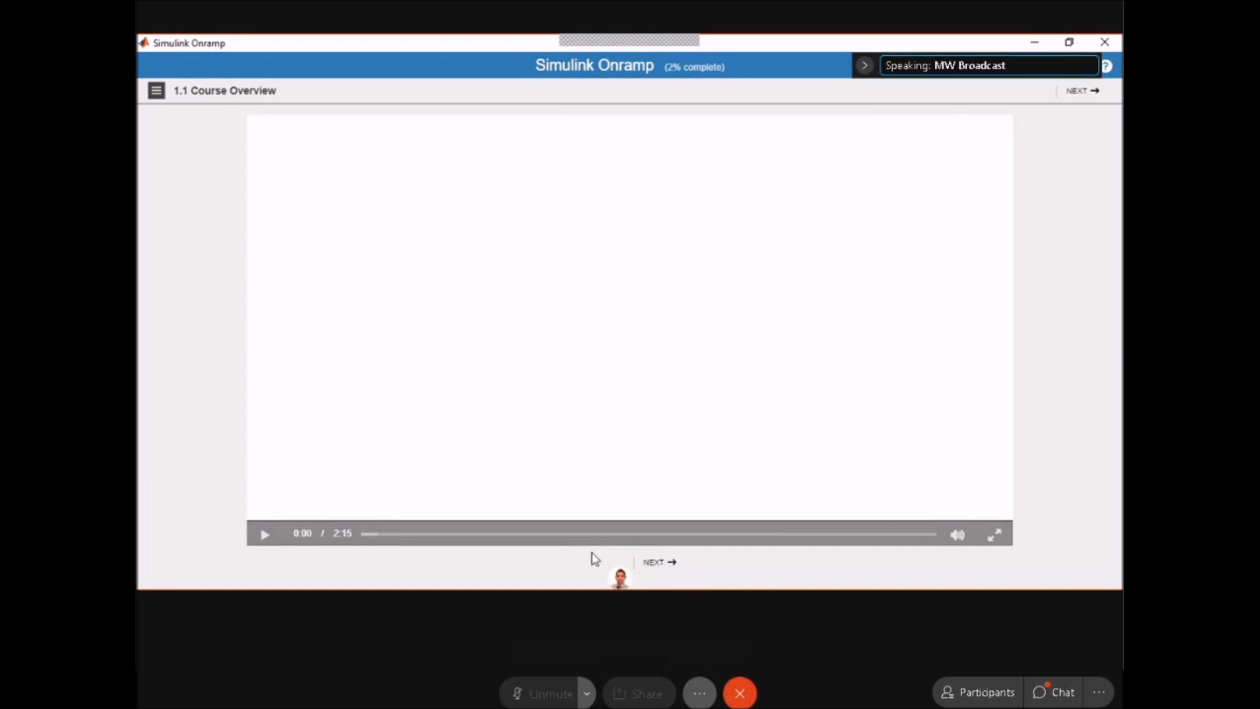
{"action": "left_click", "coordinate": [669, 563]}
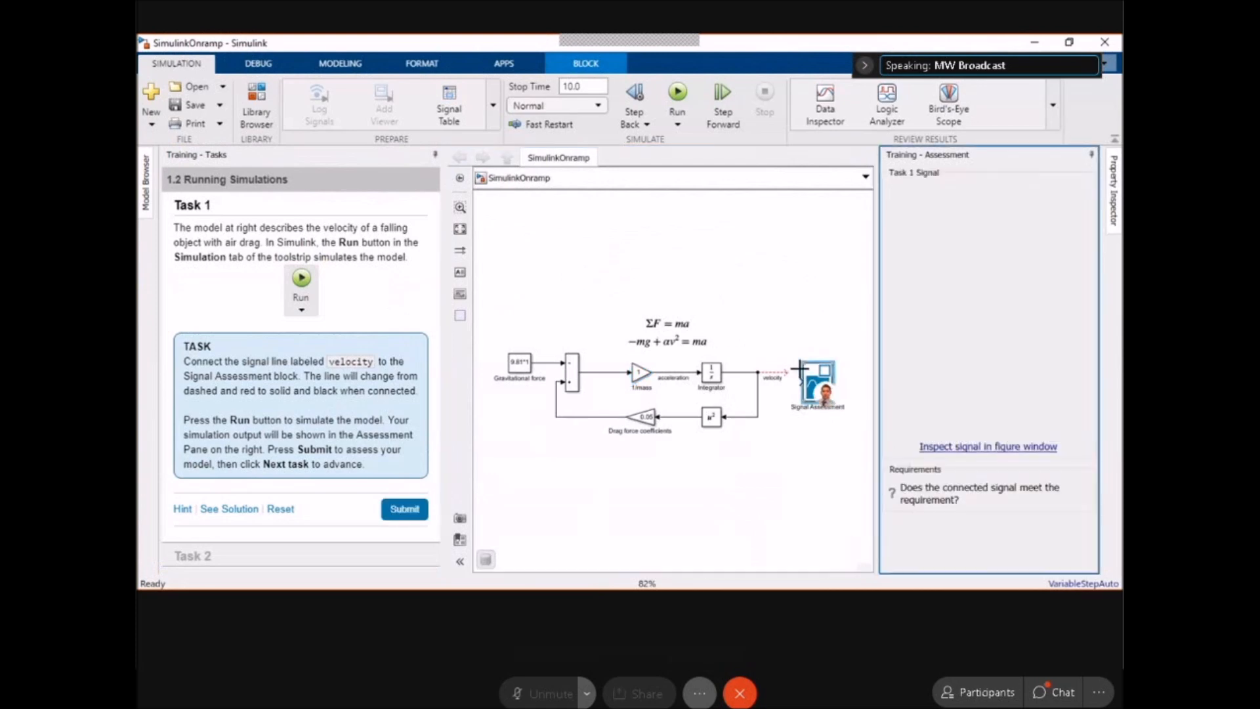
{"action": "left_click_drag", "start_coordinate": [811, 385], "coordinate": [799, 376]}
{"action": "left_click", "coordinate": [416, 516]}
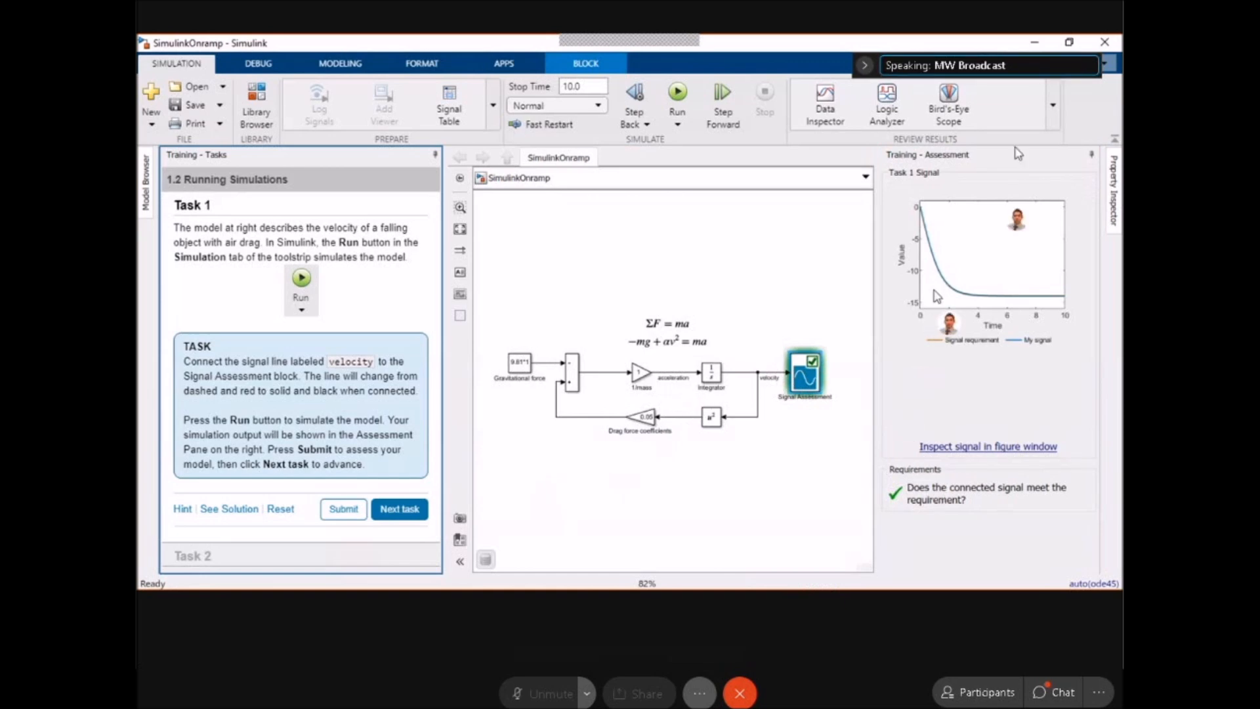
{"action": "left_click", "coordinate": [1035, 42]}
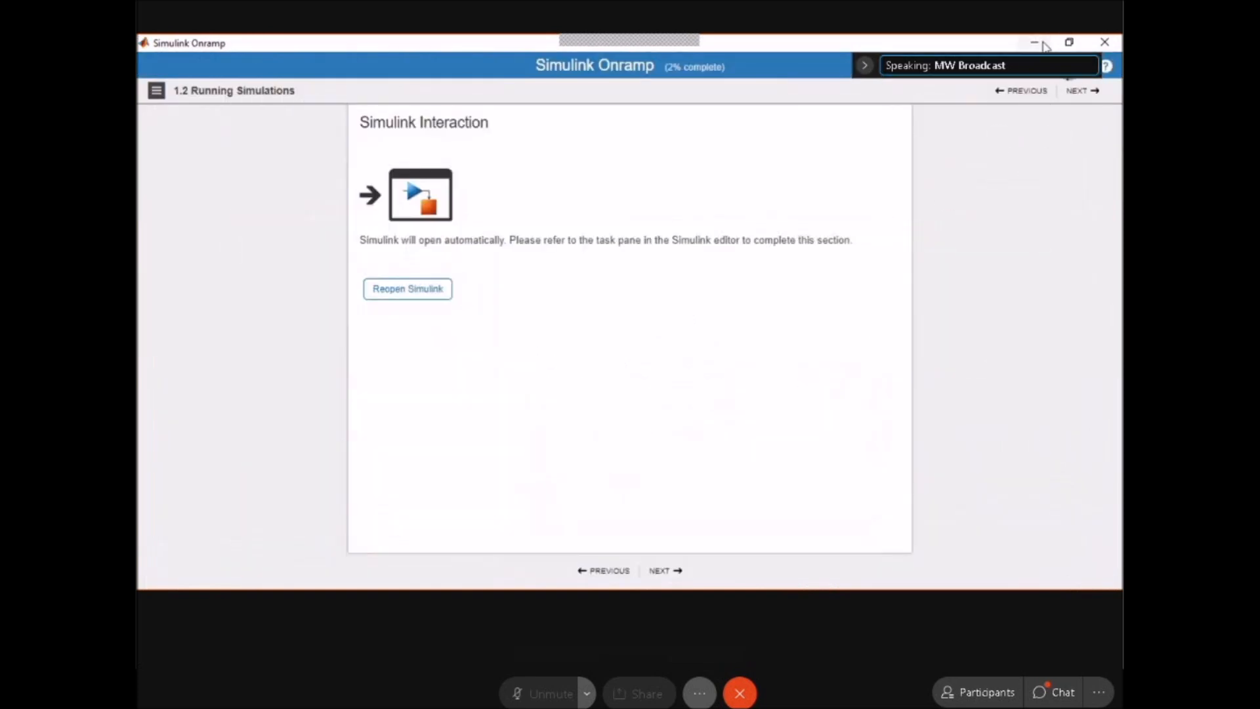
{"action": "left_click", "coordinate": [1040, 44]}
Reopen the Simulink Start Page, browse its featured examples and minimize it to leave the MATLAB desktop.
{"action": "left_click", "coordinate": [727, 102]}
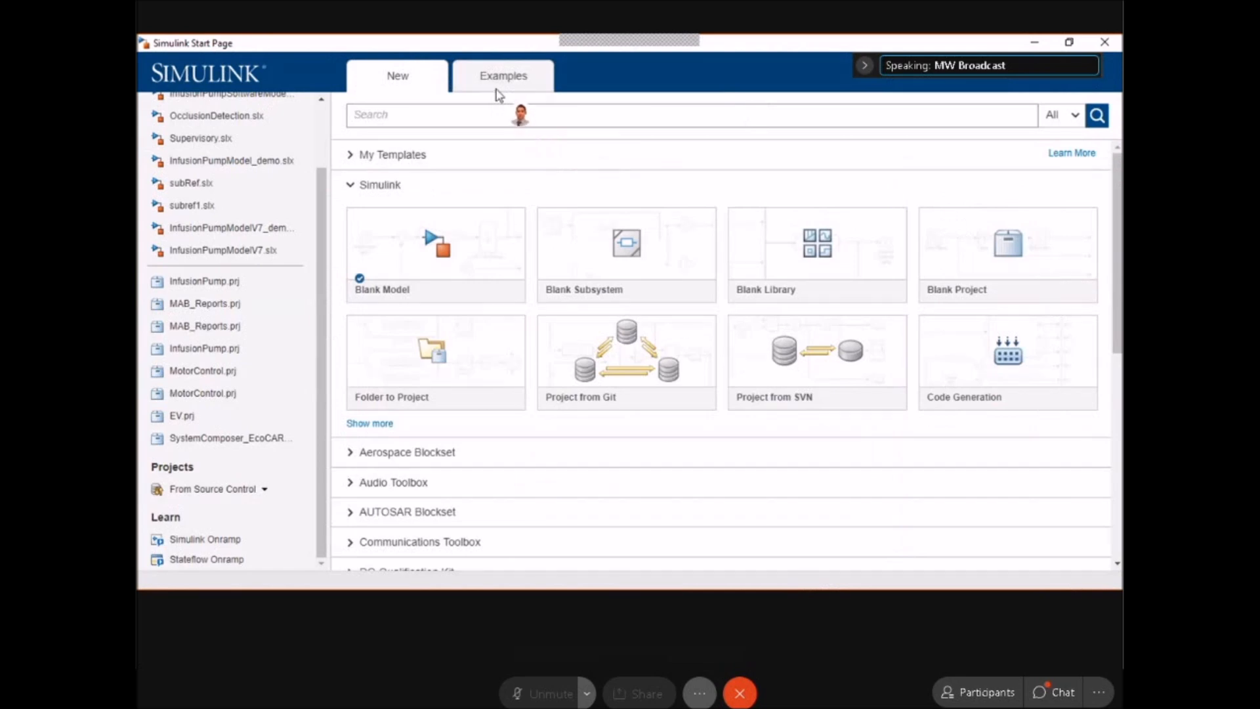
{"action": "left_click", "coordinate": [499, 85]}
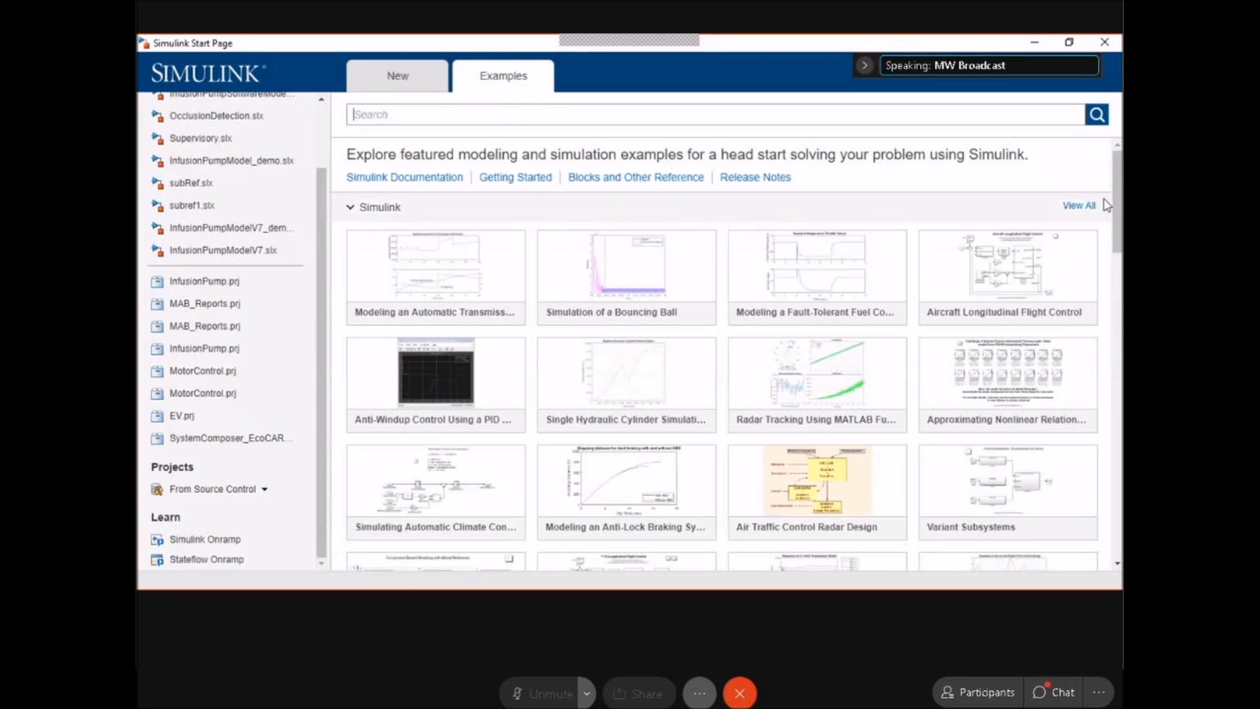
{"action": "scroll", "coordinate": [1106, 205], "scroll_direction": "down", "scroll_amount": 3}
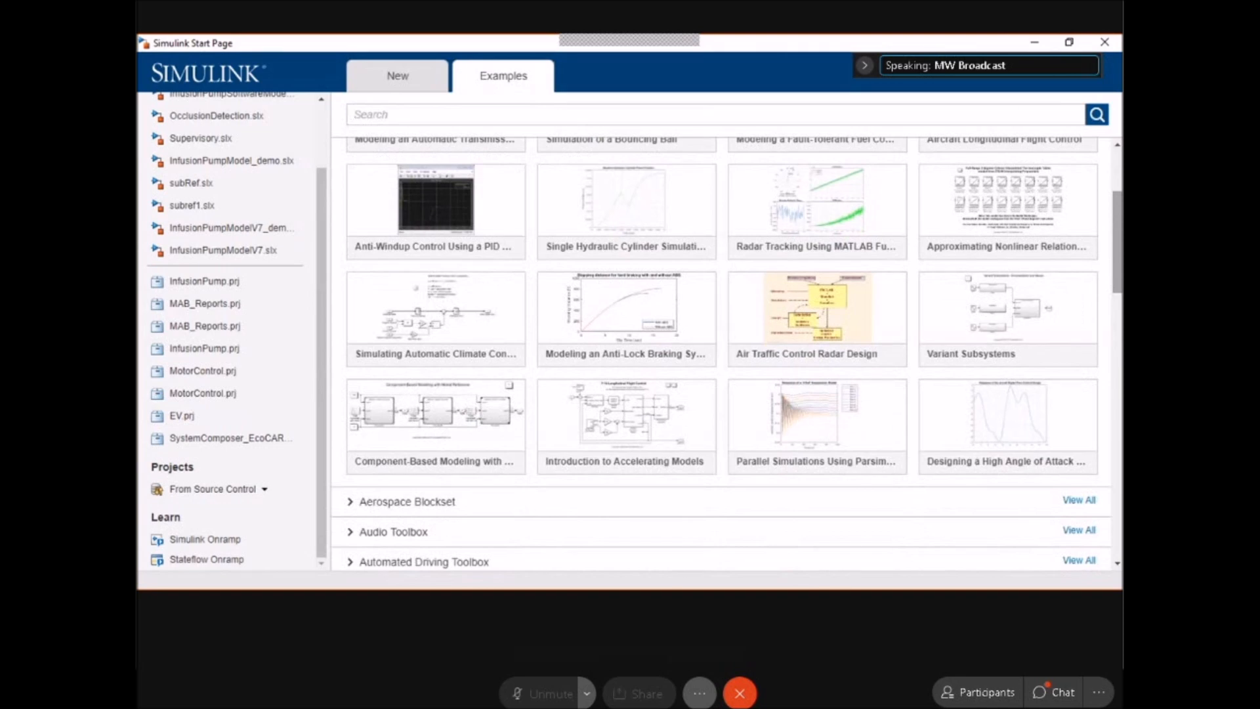
{"action": "scroll", "coordinate": [721, 354], "scroll_direction": "up", "scroll_amount": 4}
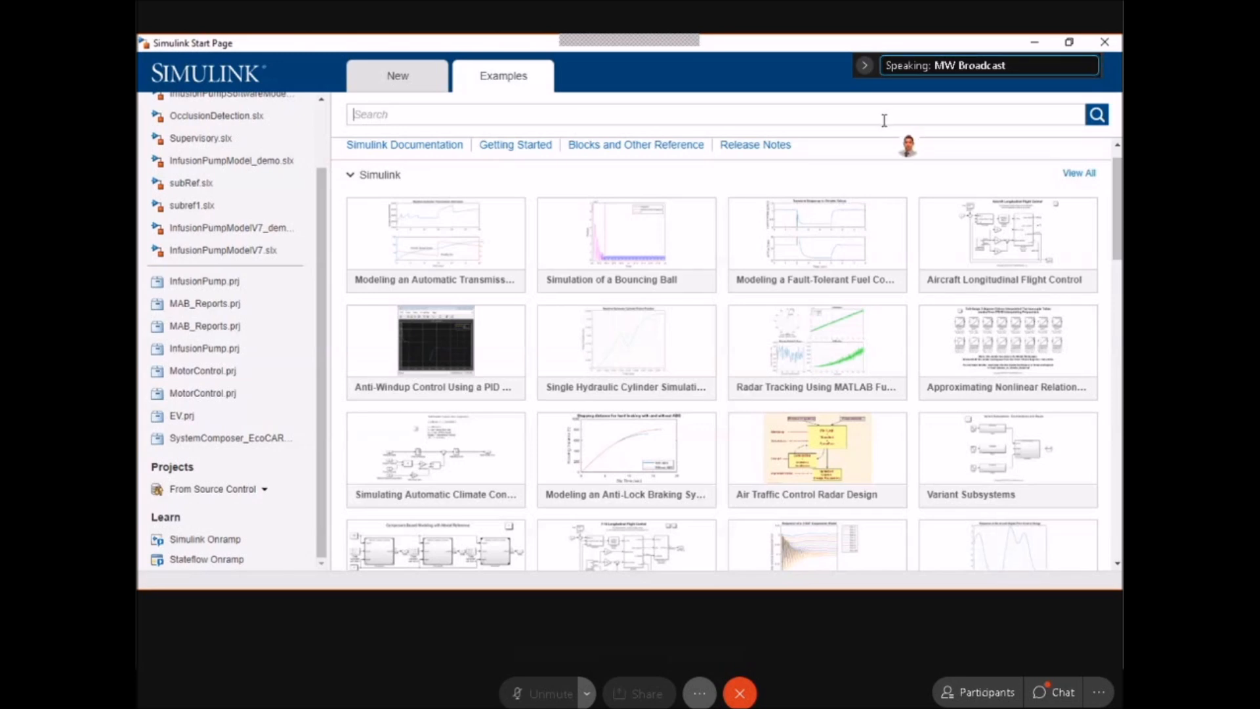
{"action": "left_click", "coordinate": [1034, 43]}
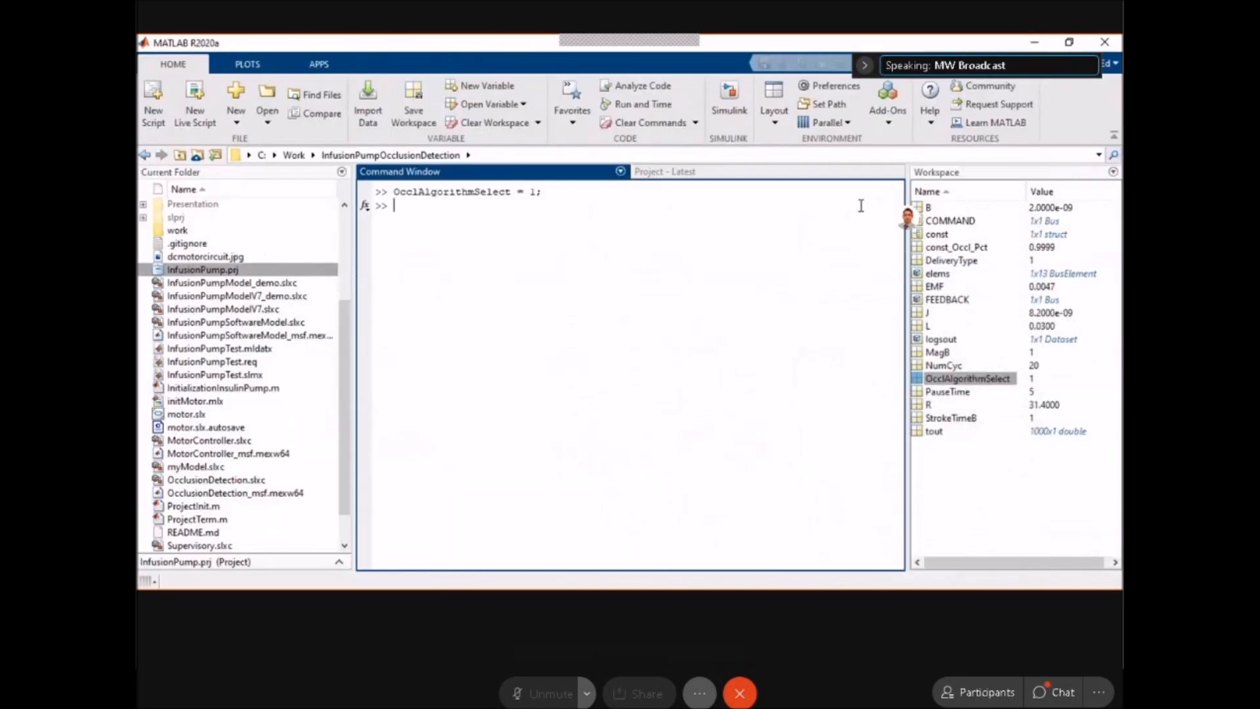
{"action": "key", "text": "alt+Tab"}
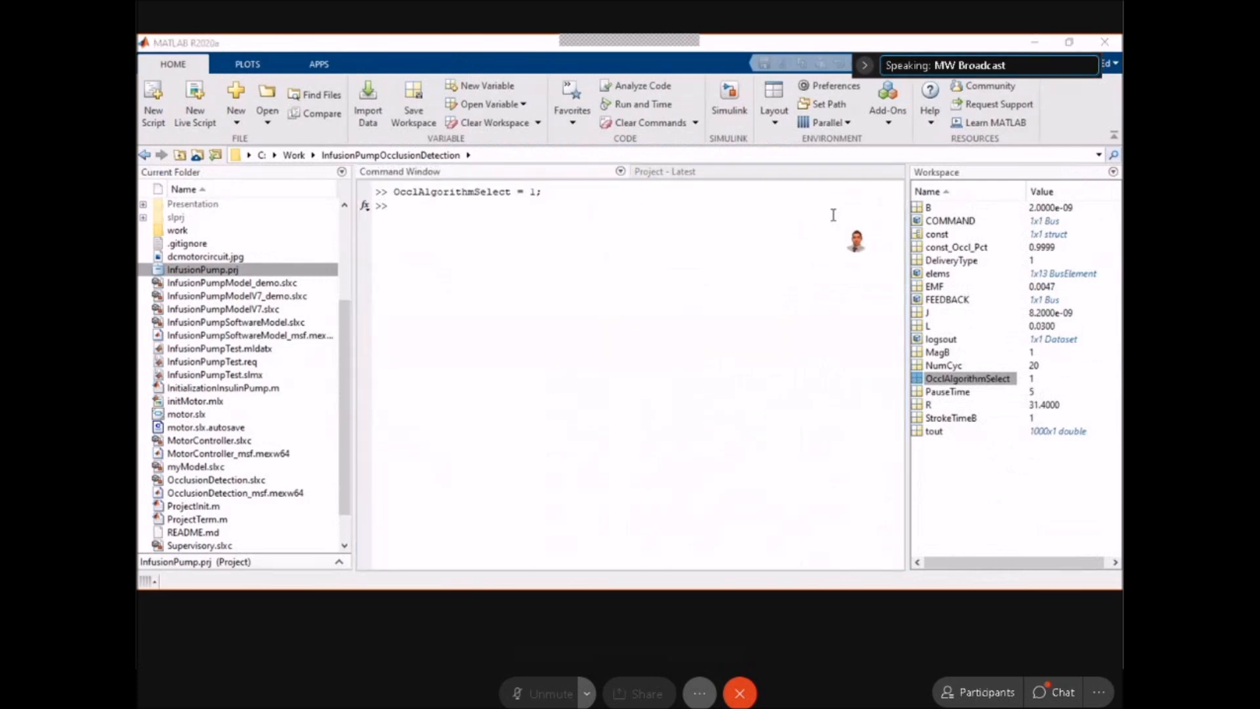